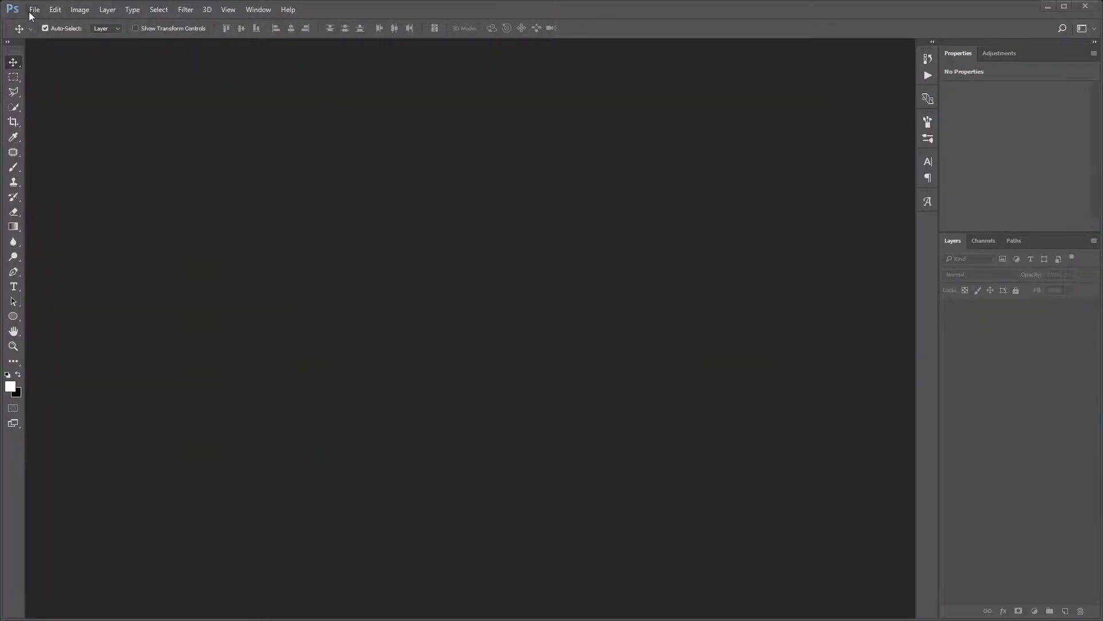
- Create a new white 70×100 cm portrait document
{"action": "left_click", "coordinate": [34, 10]}
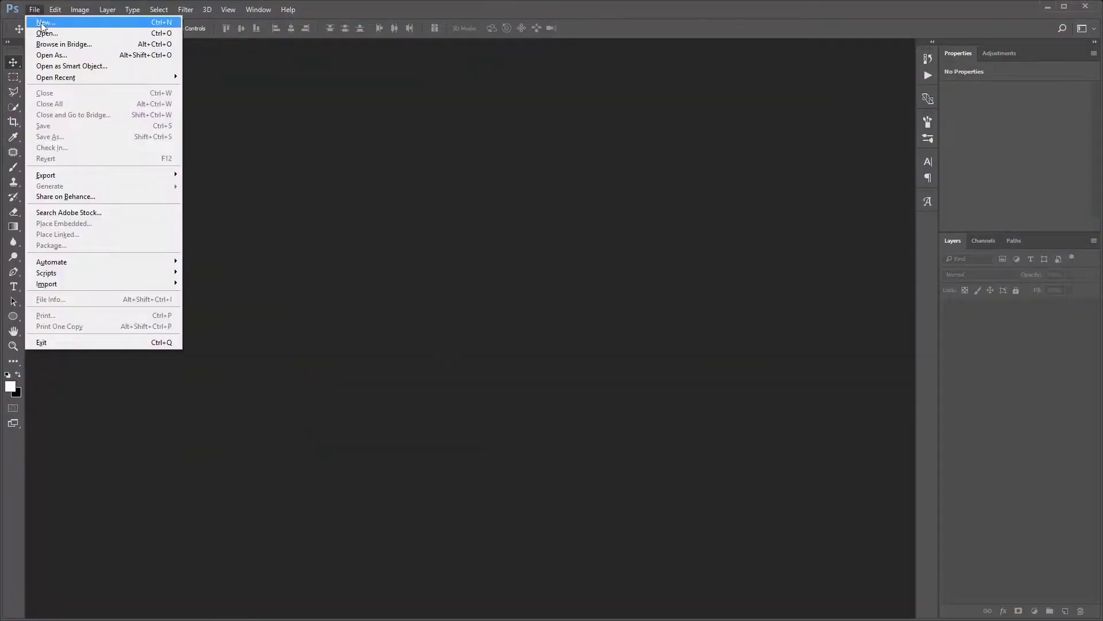
{"action": "left_click", "coordinate": [693, 286]}
{"action": "key", "text": "Tab"}
{"action": "left_click", "coordinate": [750, 468]}
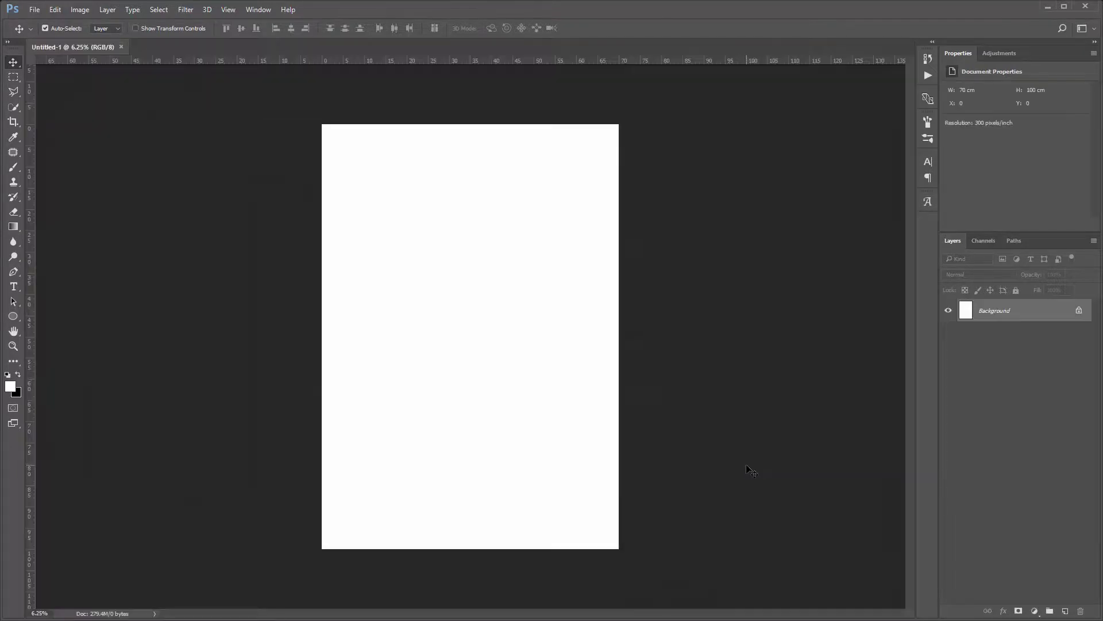
- Place the brick alley photo into the document as an embedded image
{"action": "left_click", "coordinate": [34, 10]}
{"action": "left_click", "coordinate": [63, 137]}
{"action": "left_click_drag", "start_coordinate": [435, 98], "coordinate": [436, 171]}
{"action": "left_click", "coordinate": [253, 281]}
{"action": "key", "text": "Return"}
- Enlarge the alley photo to cover the whole canvas and nudge it up to close the top gap
{"action": "left_click_drag", "start_coordinate": [682, 459], "coordinate": [752, 548]}
{"action": "left_click_drag", "start_coordinate": [296, 202], "coordinate": [96, 109]}
{"action": "left_click_drag", "start_coordinate": [460, 244], "coordinate": [506, 244]}
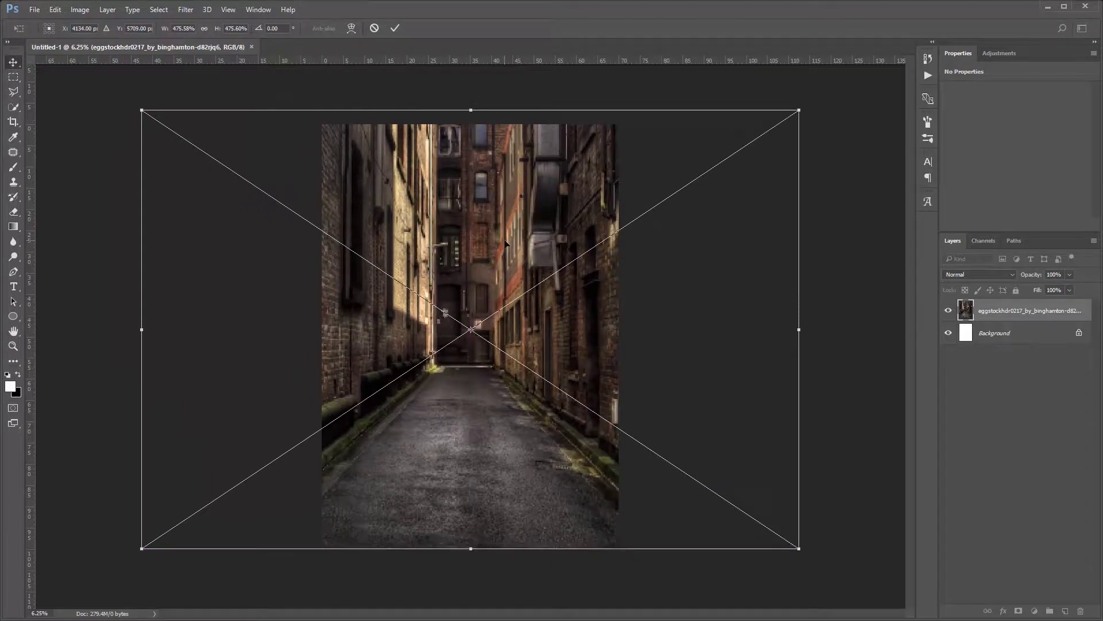
{"action": "key", "text": "Return"}
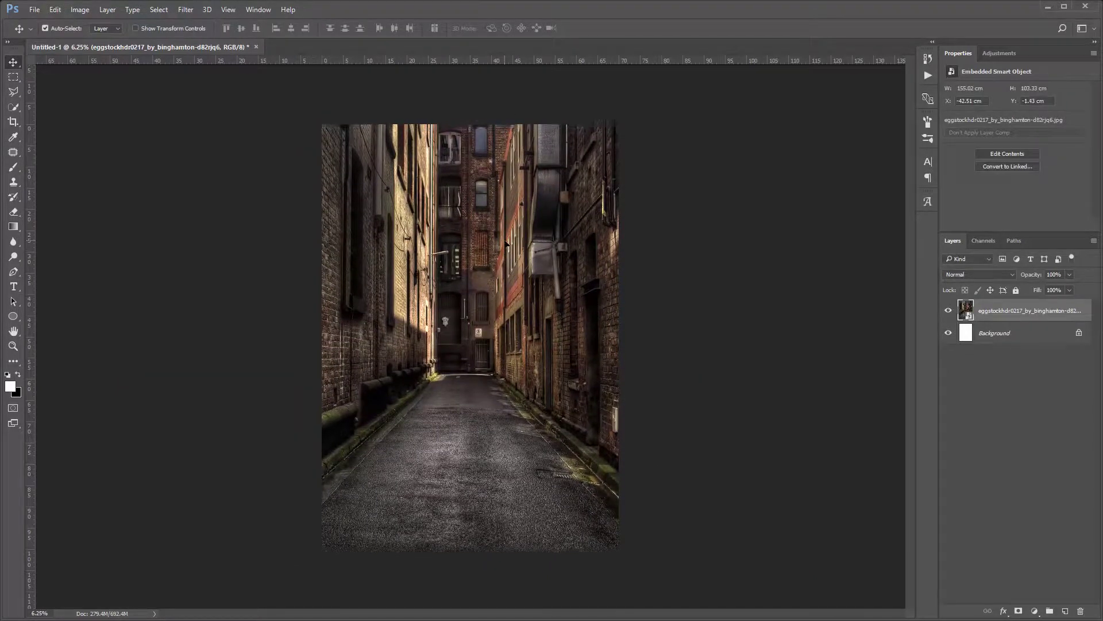
{"action": "key", "text": "shift+Up"}
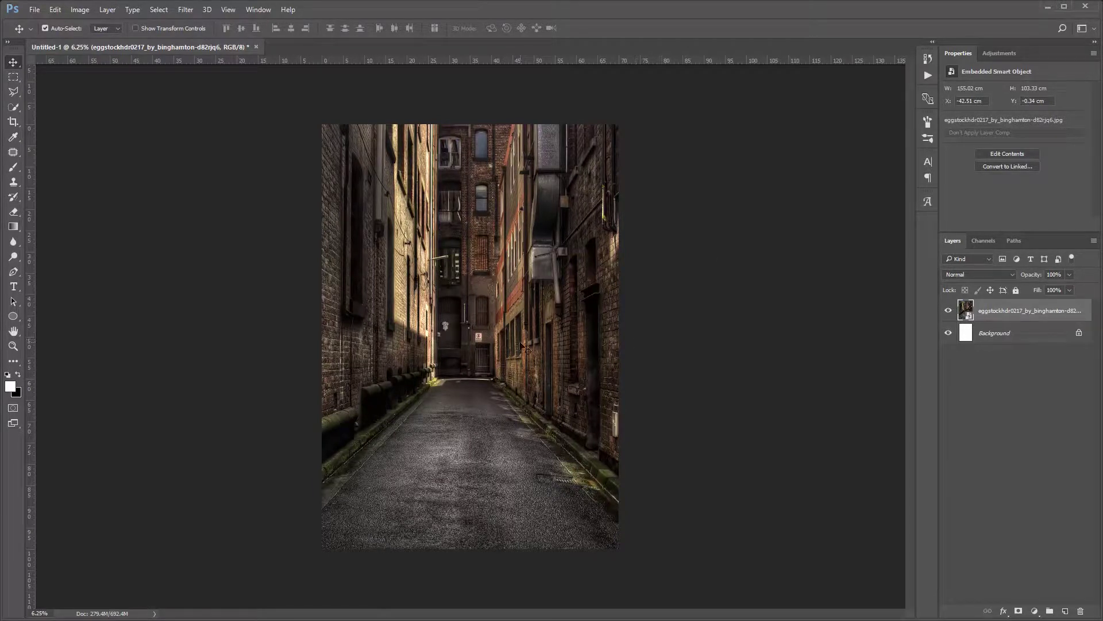
- Open the crouching ninja photo
{"action": "left_click", "coordinate": [34, 9]}
{"action": "left_click", "coordinate": [43, 30]}
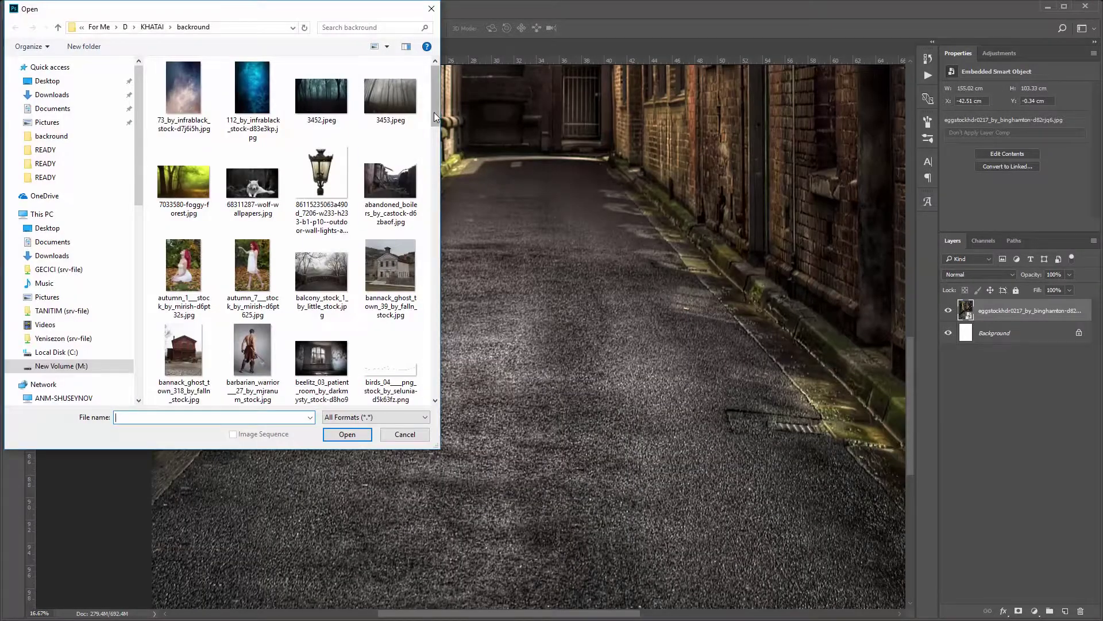
{"action": "left_click_drag", "start_coordinate": [433, 112], "coordinate": [442, 330]}
{"action": "double_click", "coordinate": [409, 199]}
- Quick-select the ninja's body, arms, tail and hands and add a mask hiding the grey backdrop
{"action": "key", "text": "w"}
{"action": "key", "text": "ctrl+plus"}
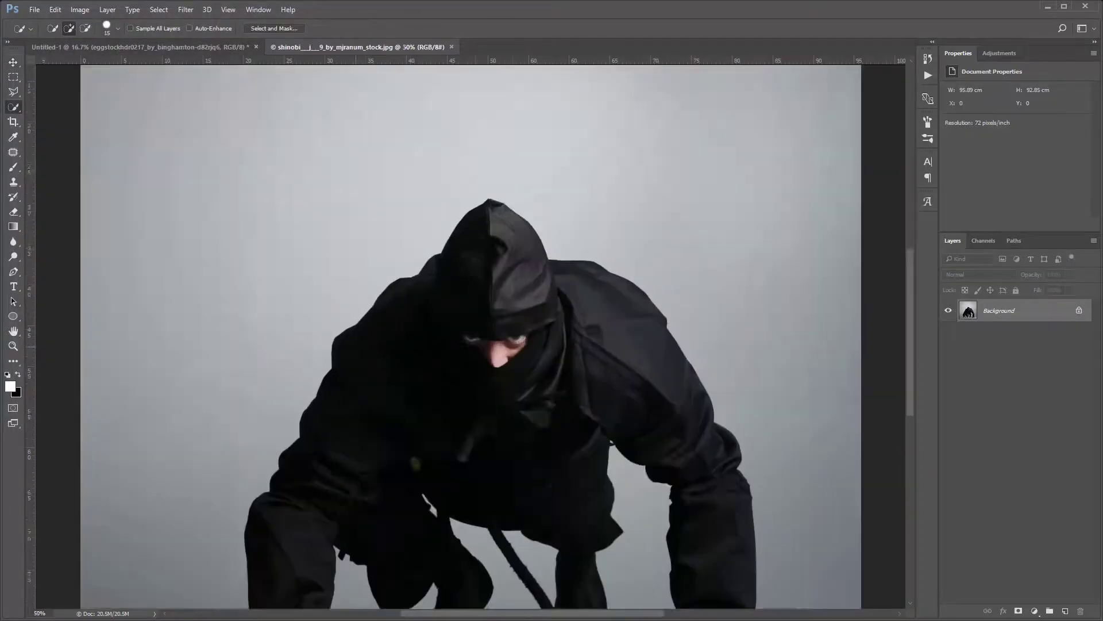
{"action": "scroll", "coordinate": [670, 403], "scroll_direction": "down", "scroll_amount": 5}
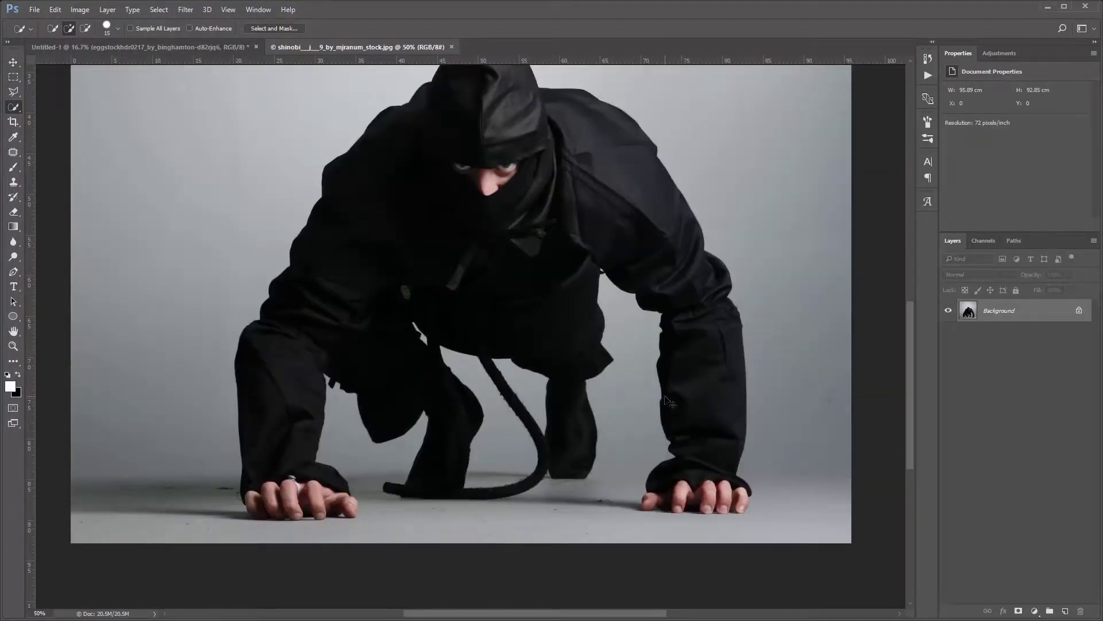
{"action": "left_click_drag", "start_coordinate": [687, 381], "coordinate": [332, 510]}
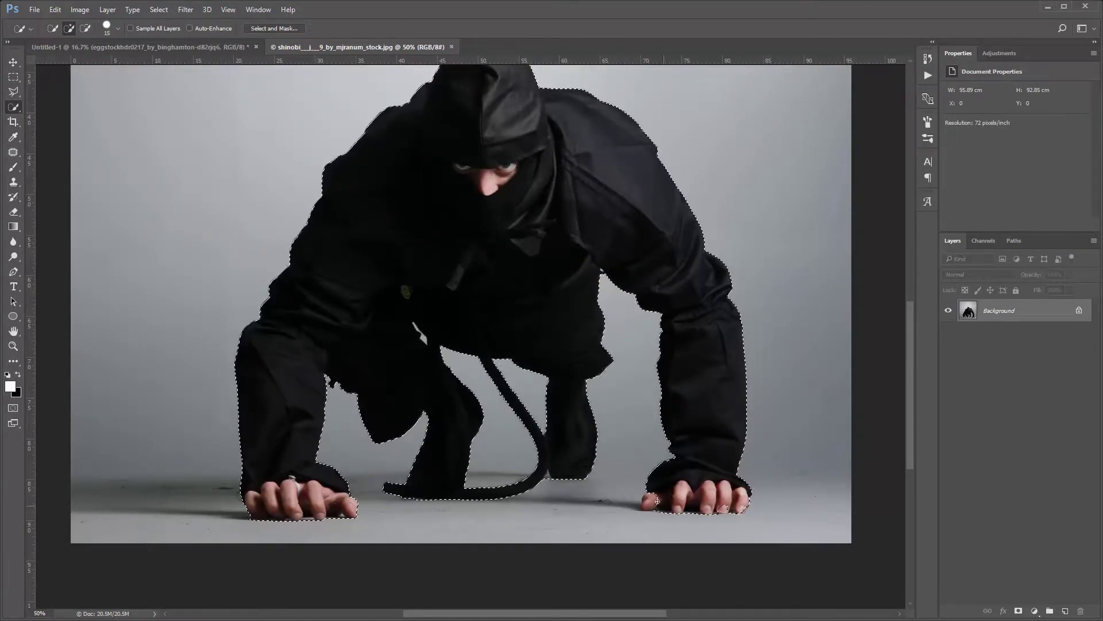
{"action": "key", "text": "ctrl+plus"}
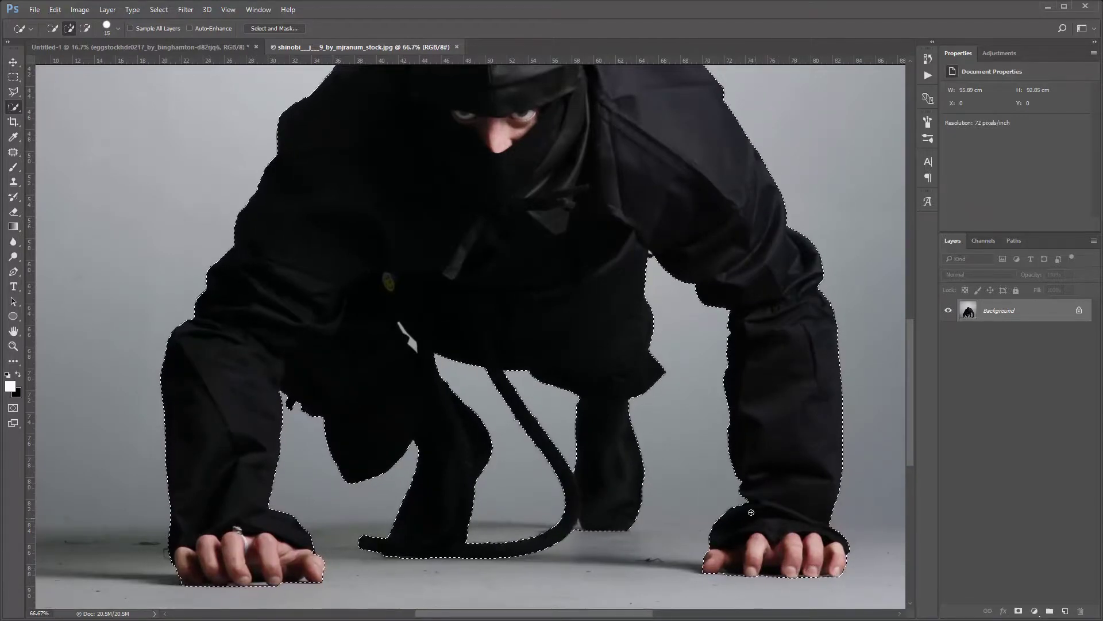
{"action": "left_click_drag", "start_coordinate": [554, 314], "coordinate": [594, 262]}
{"action": "left_click", "coordinate": [1018, 610]}
{"action": "key", "text": "v"}
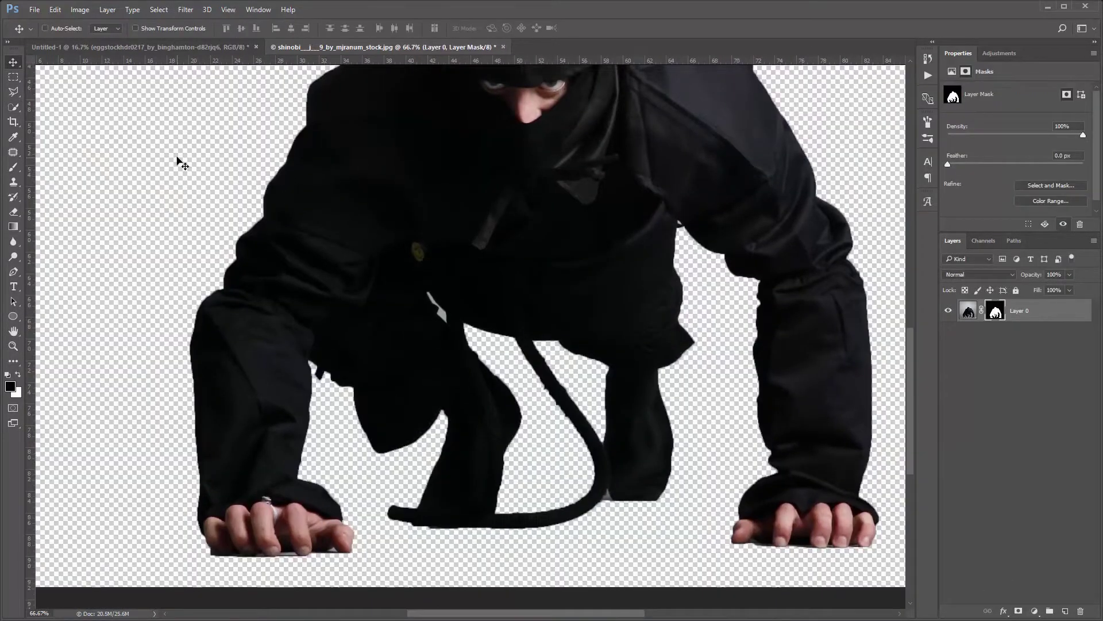
{"action": "scroll", "coordinate": [276, 506], "scroll_direction": "up", "scroll_amount": 3}
- Trace a Pen path under the left hand and mask that area out
{"action": "left_click", "coordinate": [13, 269]}
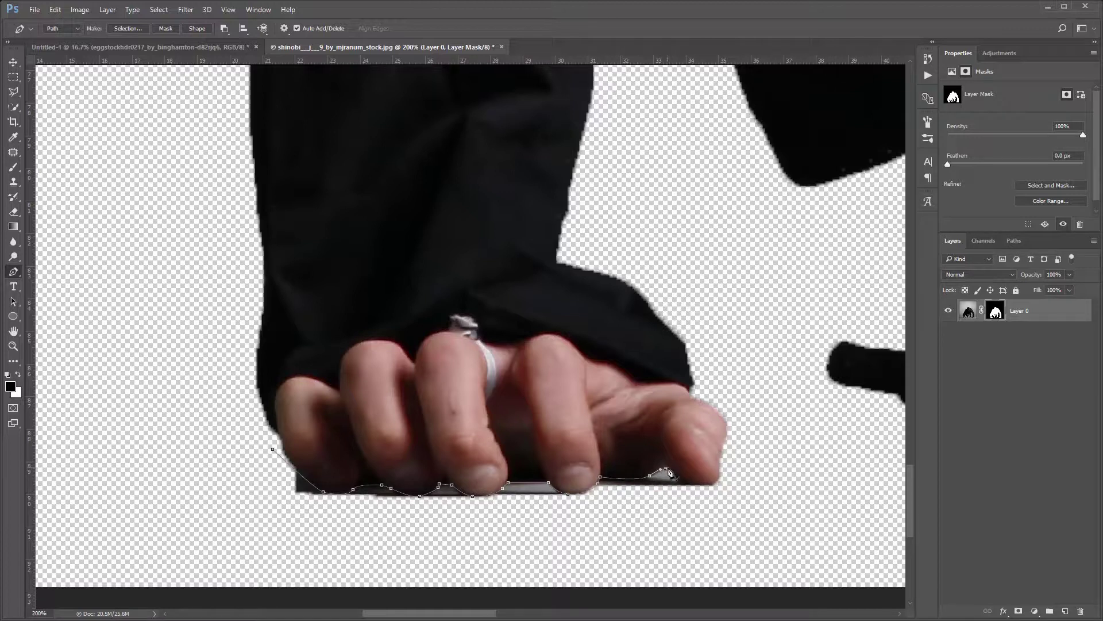
{"action": "left_click", "coordinate": [747, 510]}
{"action": "left_click_drag", "start_coordinate": [201, 501], "coordinate": [241, 545]}
{"action": "left_click", "coordinate": [272, 448]}
{"action": "left_click", "coordinate": [128, 28]}
{"action": "left_click", "coordinate": [793, 247]}
{"action": "key", "text": "ctrl+Delete"}
{"action": "key", "text": "ctrl+d"}
- Path the gap beside the tail and hide it in the mask
{"action": "mouse_move", "coordinate": [811, 227]}
{"action": "left_mouse_down"}
{"action": "mouse_move", "coordinate": [575, 443]}
{"action": "mouse_move", "coordinate": [554, 350]}
{"action": "left_mouse_up"}
{"action": "scroll", "coordinate": [521, 325], "scroll_direction": "down", "scroll_amount": 1}
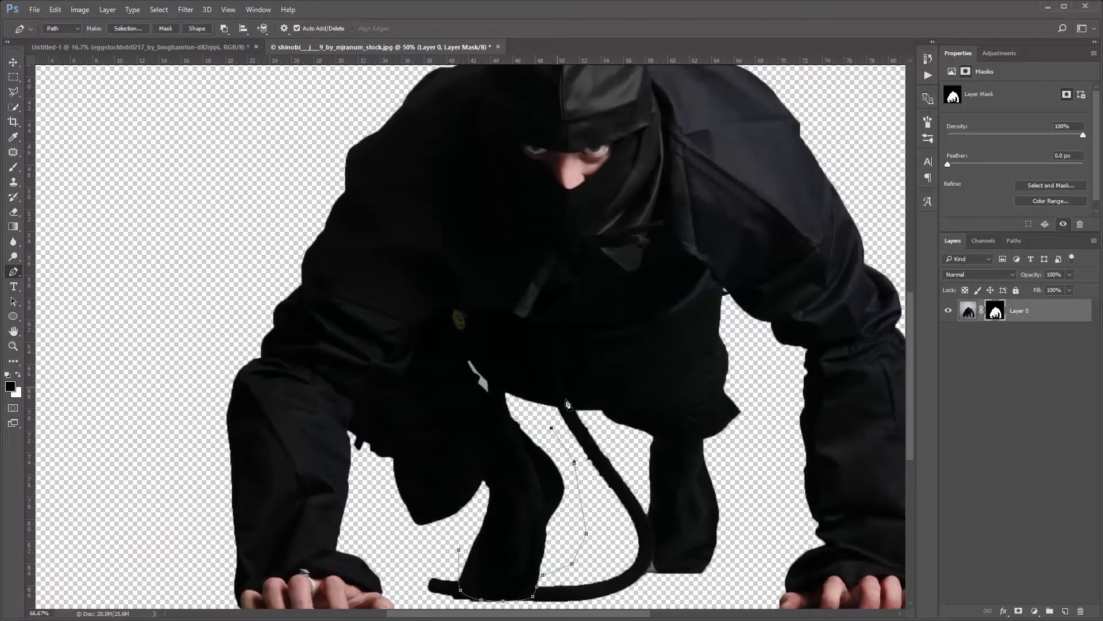
{"action": "scroll", "coordinate": [543, 383], "scroll_direction": "up", "scroll_amount": 2}
{"action": "left_click", "coordinate": [592, 422]}
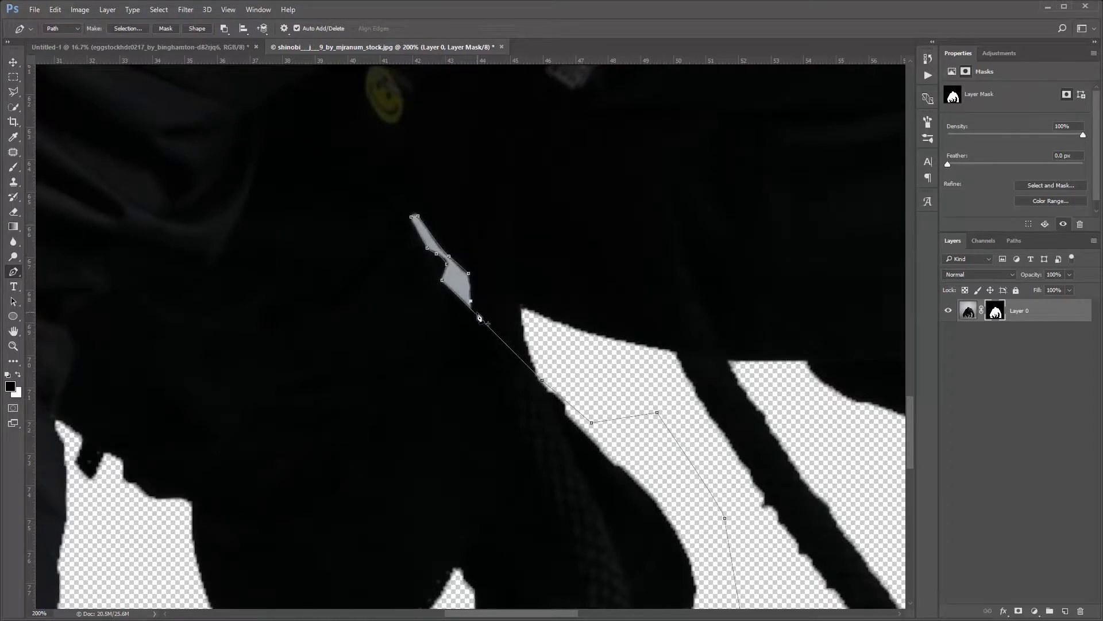
{"action": "scroll", "coordinate": [658, 379], "scroll_direction": "right", "scroll_amount": 3}
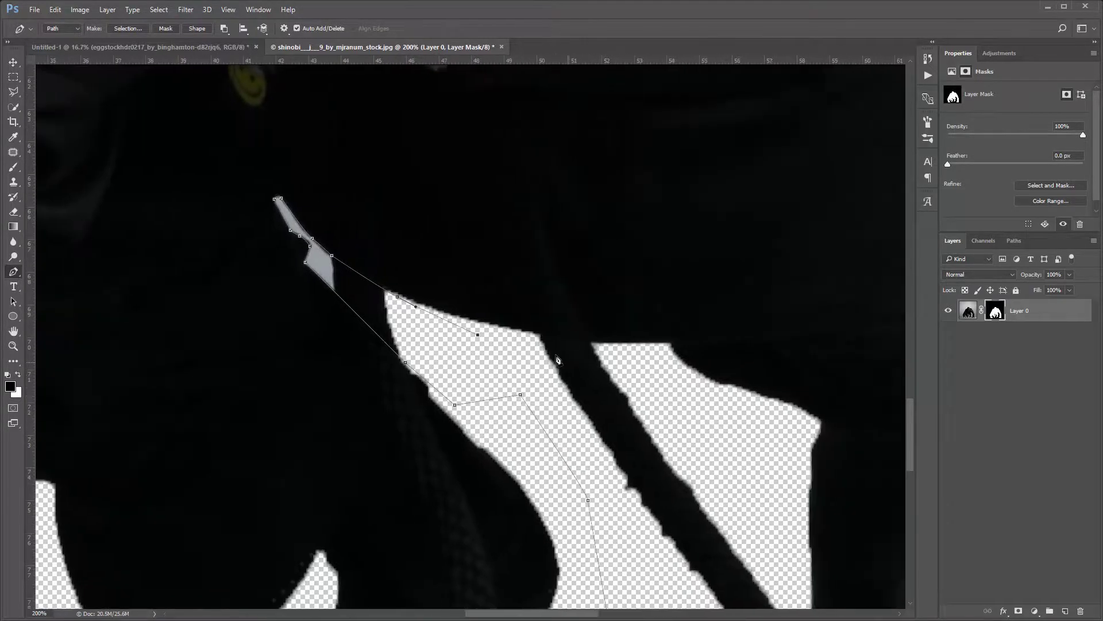
{"action": "left_click_drag", "start_coordinate": [692, 425], "coordinate": [486, 230]}
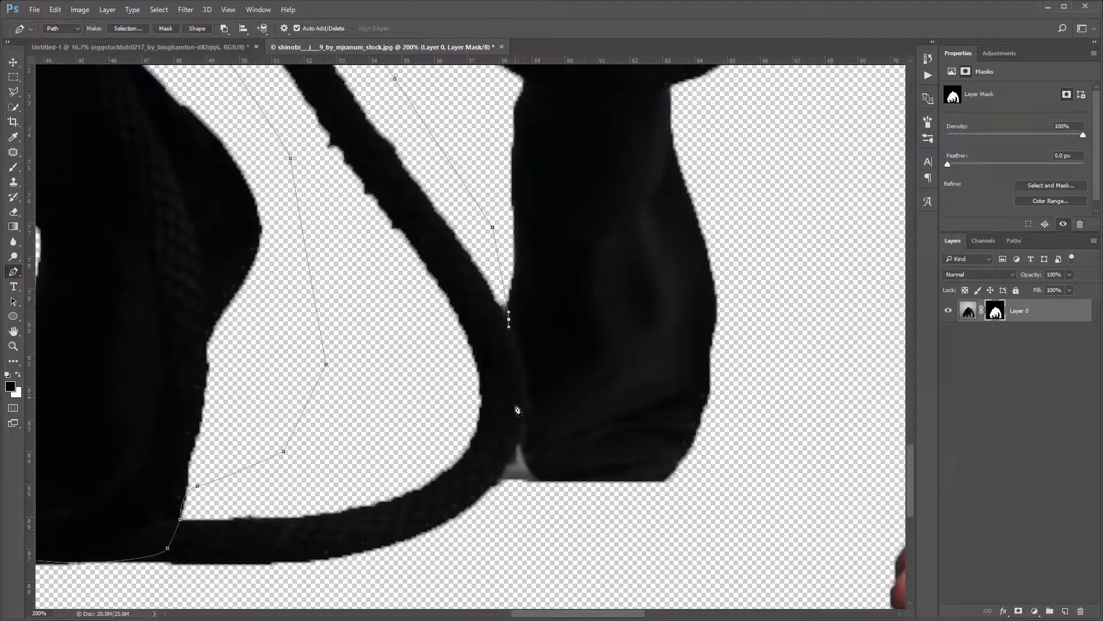
{"action": "scroll", "coordinate": [547, 500], "scroll_direction": "down", "scroll_amount": 5}
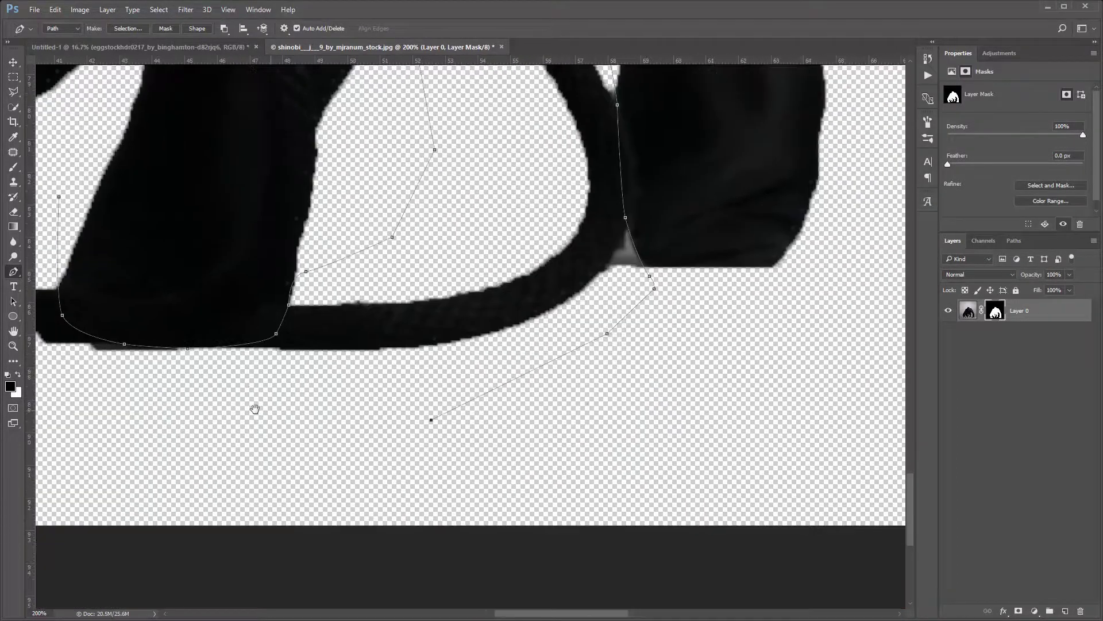
{"action": "scroll", "coordinate": [547, 500], "scroll_direction": "left", "scroll_amount": 10}
{"action": "right_click", "coordinate": [386, 235]}
{"action": "left_click", "coordinate": [414, 299]}
{"action": "left_click", "coordinate": [789, 245]}
{"action": "key", "text": "ctrl+minus"}
{"action": "key", "text": "ctrl+d"}
- Path the area under the right hand's fingers and remove it from the mask
{"action": "scroll", "coordinate": [639, 328], "scroll_direction": "up", "scroll_amount": 3}
{"action": "key", "text": "ctrl+plus"}
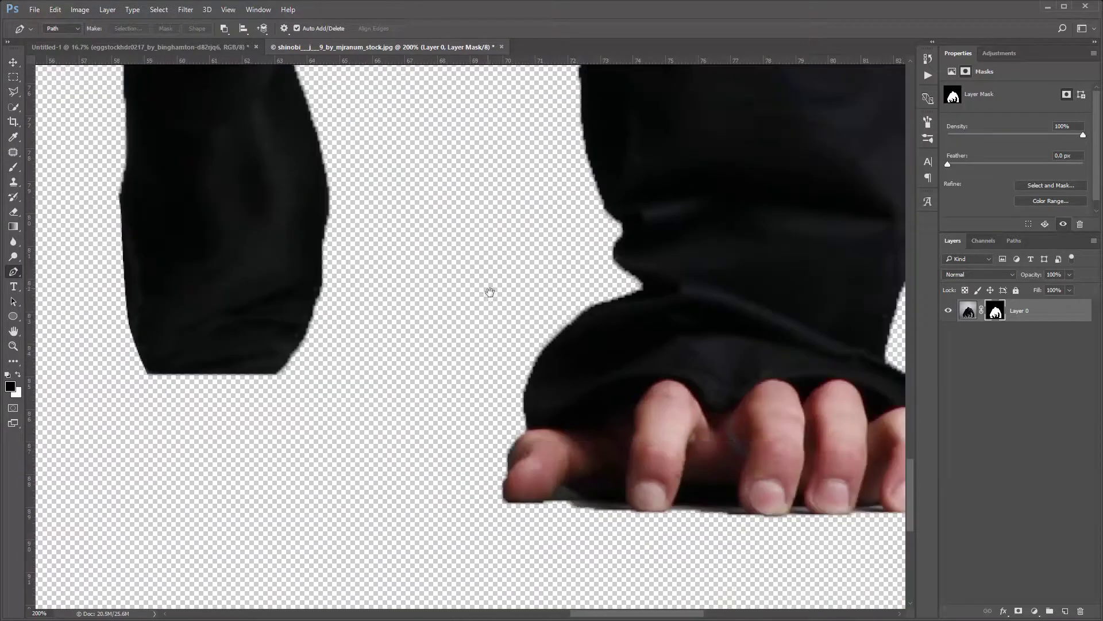
{"action": "scroll", "coordinate": [426, 314], "scroll_direction": "down", "scroll_amount": 3}
{"action": "left_click", "coordinate": [378, 425]}
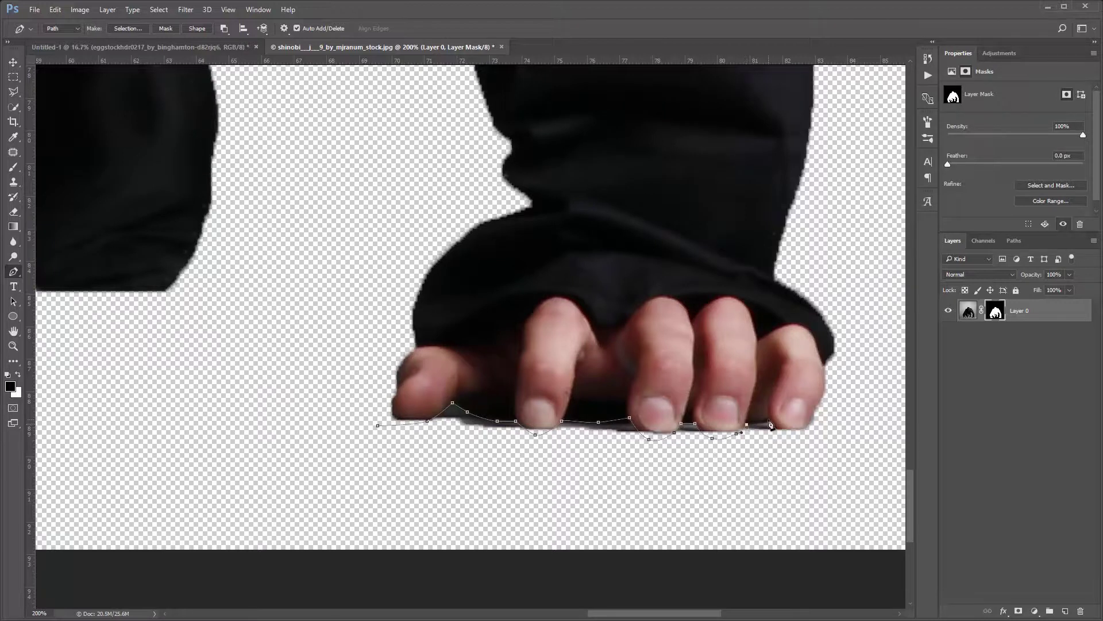
{"action": "left_click", "coordinate": [377, 425]}
{"action": "left_click", "coordinate": [127, 28]}
{"action": "key", "text": "Return"}
{"action": "key", "text": "Delete"}
{"action": "key", "text": "ctrl+d"}
{"action": "key", "text": "ctrl+minus"}
{"action": "key", "text": "ctrl+minus"}
{"action": "key", "text": "ctrl+minus"}
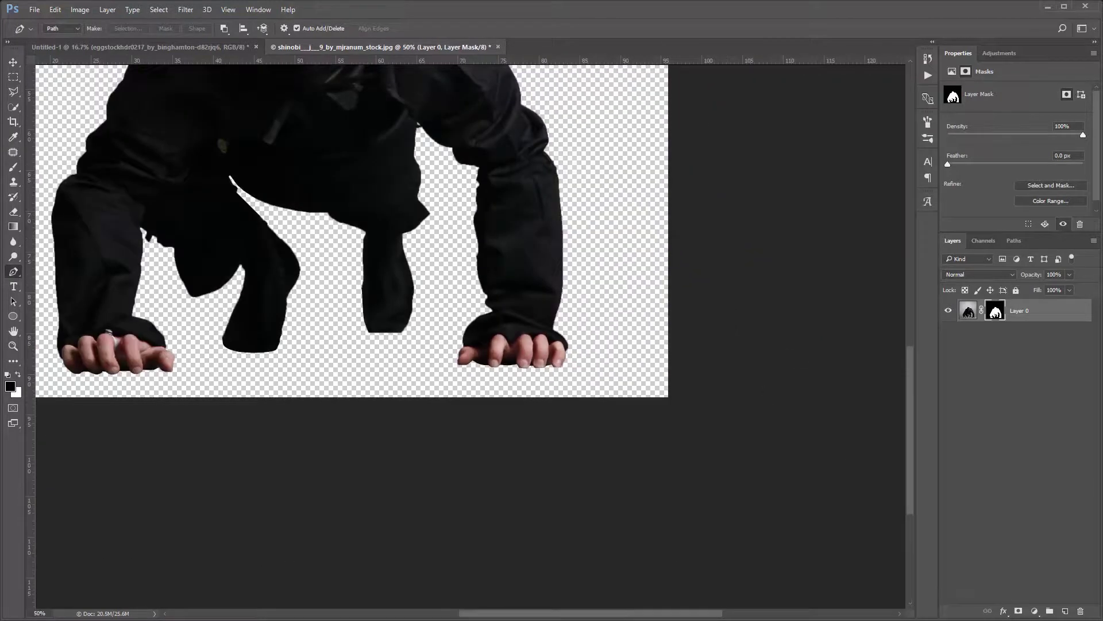
- Move the cut-out ninja into the alley poster, then enlarge and position it on the street
{"action": "key", "text": "ctrl+0"}
{"action": "key", "text": "v"}
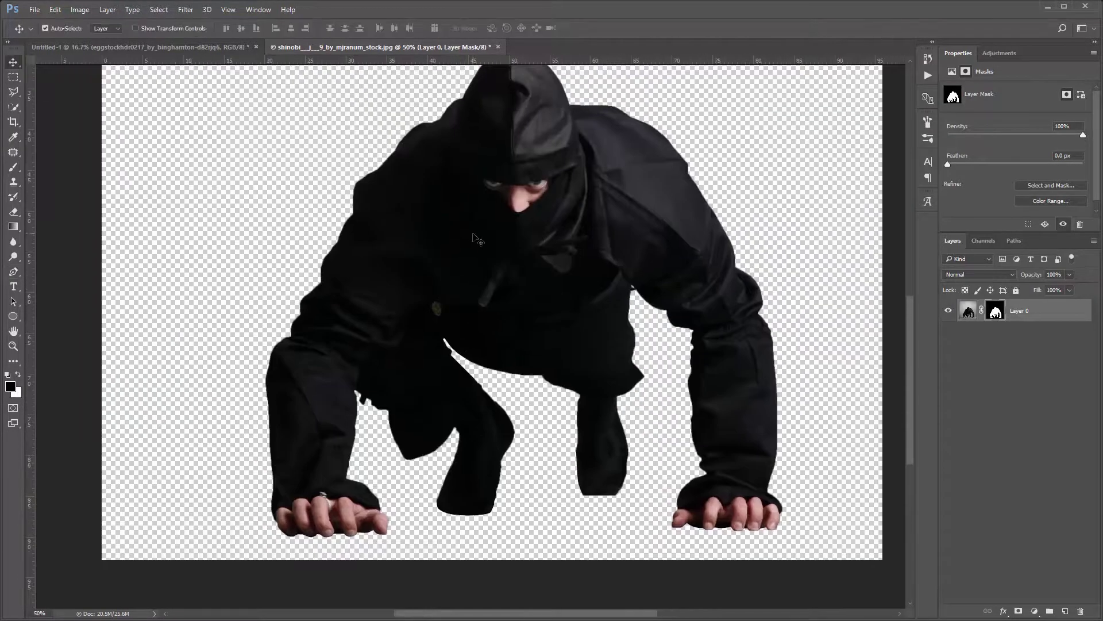
{"action": "left_click_drag", "start_coordinate": [492, 320], "coordinate": [572, 292]}
{"action": "key", "text": "ctrl+minus"}
{"action": "key", "text": "ctrl+t"}
{"action": "mouse_move", "coordinate": [431, 261]}
{"action": "left_mouse_down"}
{"action": "mouse_move", "coordinate": [272, 239]}
{"action": "mouse_move", "coordinate": [321, 271]}
{"action": "left_mouse_up"}
{"action": "left_click_drag", "start_coordinate": [453, 358], "coordinate": [481, 366]}
{"action": "left_click_drag", "start_coordinate": [296, 232], "coordinate": [291, 244]}
{"action": "key", "text": "Return"}
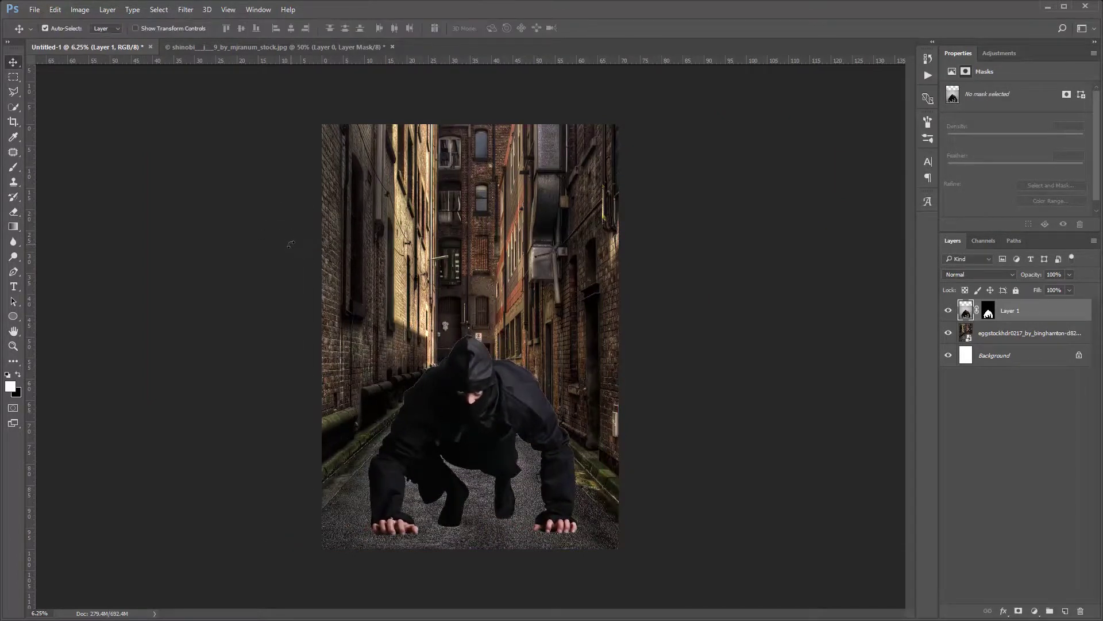
- Apply a Camera Raw filter to the alley layer with higher exposure, cooler temperature and more clarity
{"action": "left_click", "coordinate": [1023, 332]}
{"action": "left_click", "coordinate": [197, 13]}
{"action": "left_click", "coordinate": [217, 81]}
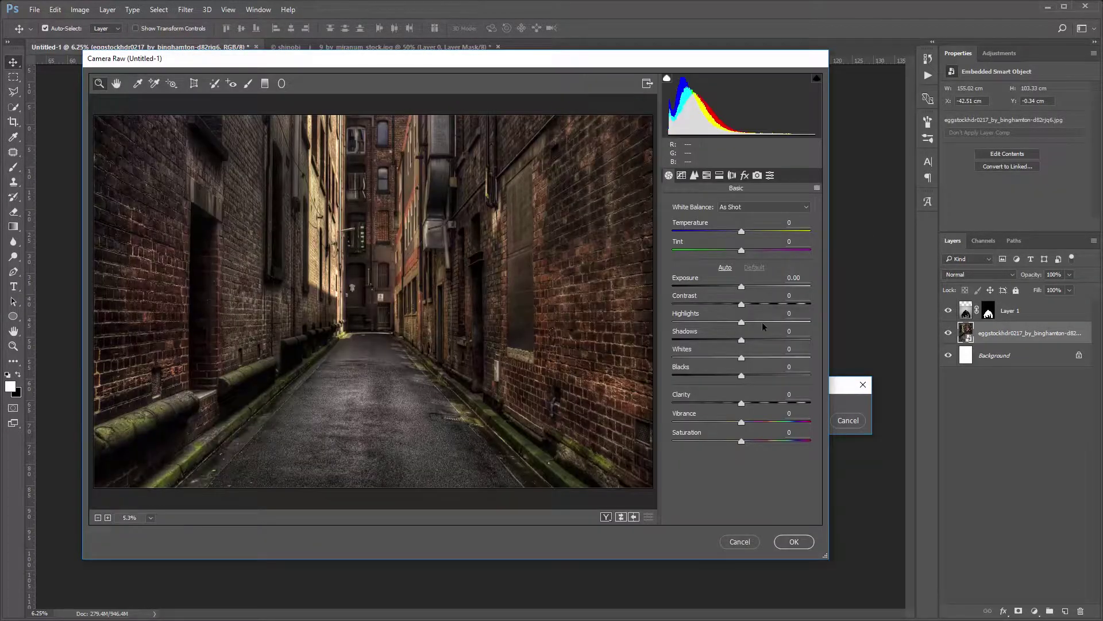
{"action": "left_click_drag", "start_coordinate": [741, 286], "coordinate": [750, 280]}
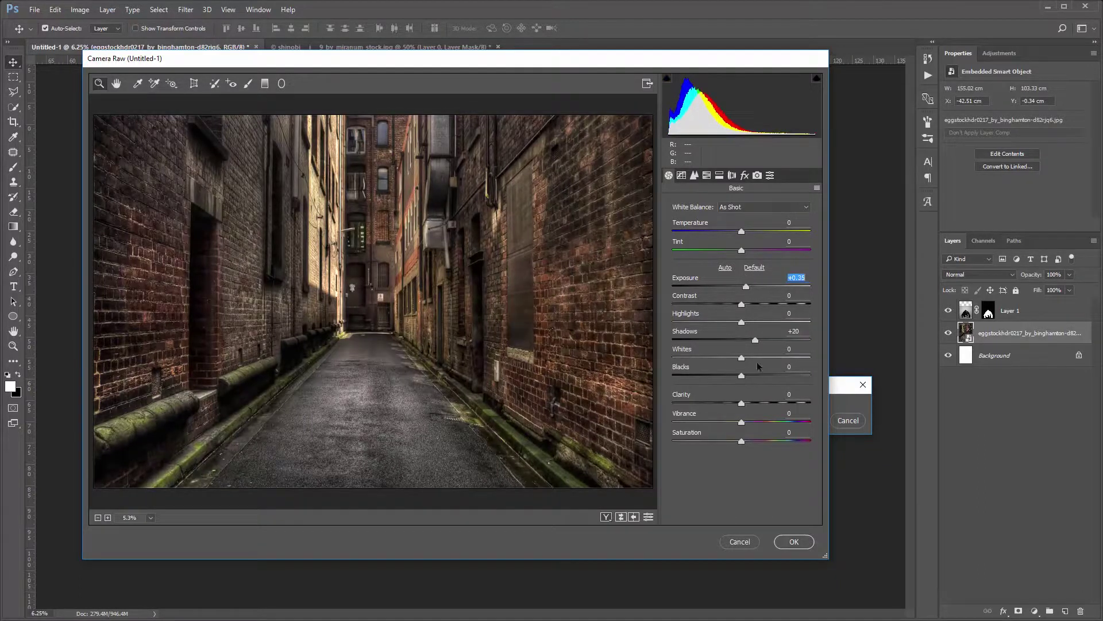
{"action": "left_click_drag", "start_coordinate": [748, 224], "coordinate": [740, 225]}
{"action": "mouse_move", "coordinate": [741, 403]}
{"action": "left_mouse_down"}
{"action": "mouse_move", "coordinate": [753, 402]}
{"action": "mouse_move", "coordinate": [731, 376]}
{"action": "left_mouse_up"}
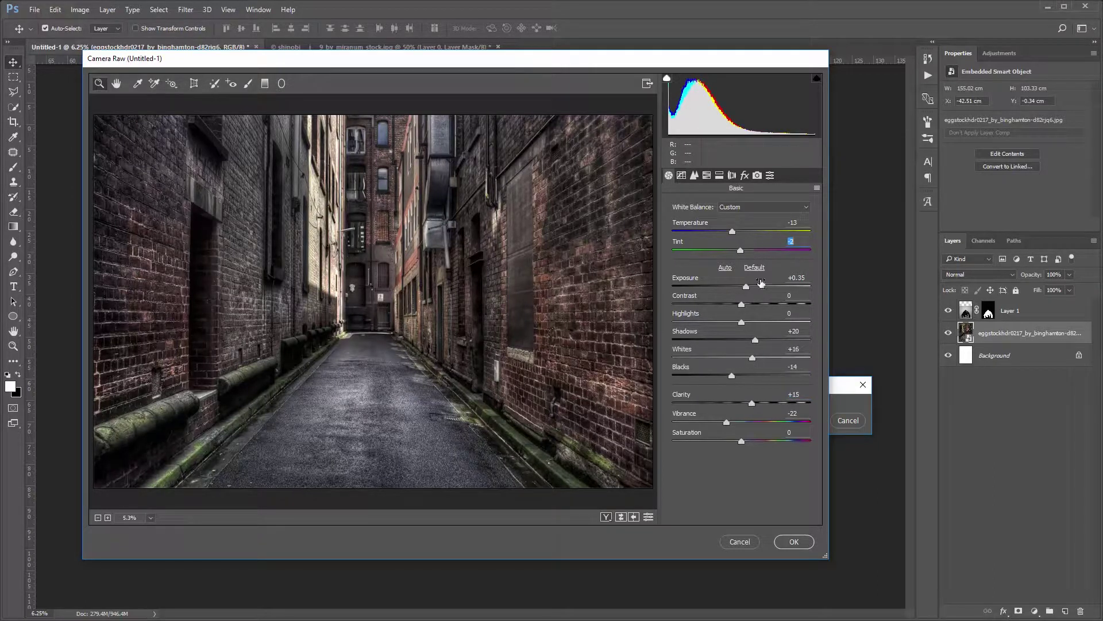
{"action": "left_click", "coordinate": [795, 541]}
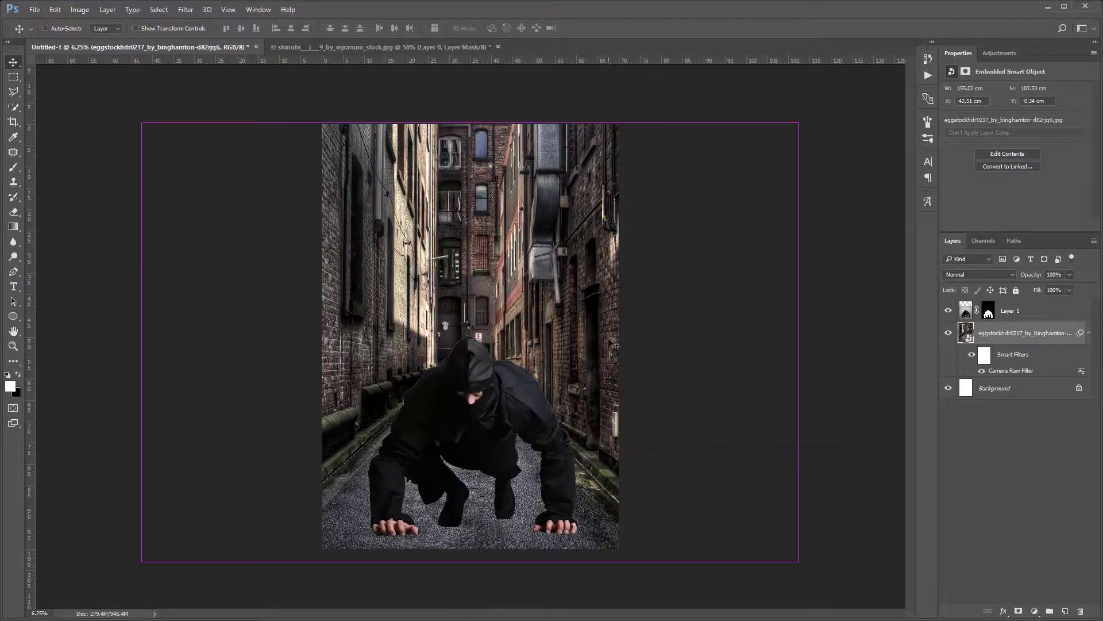
- Hide the ninja layer and trace a Pen path along the far buildings at the alley's end
{"action": "key", "text": "ctrl+plus"}
{"action": "left_click", "coordinate": [948, 310]}
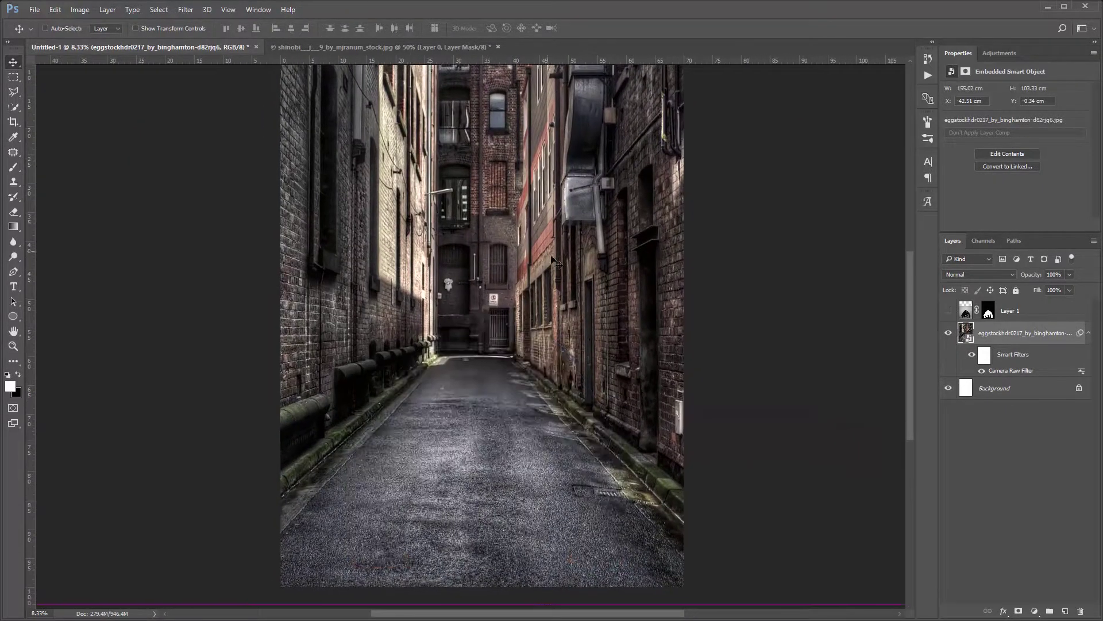
{"action": "key", "text": "ctrl+plus"}
{"action": "key", "text": "ctrl+plus"}
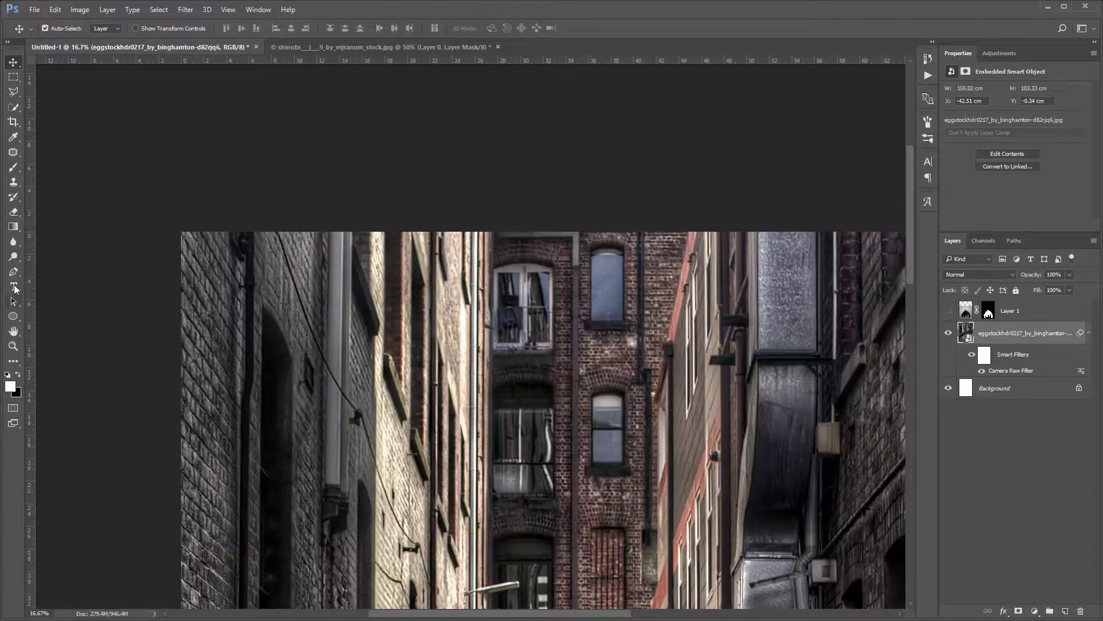
{"action": "left_click", "coordinate": [14, 272]}
{"action": "left_click_drag", "start_coordinate": [525, 278], "coordinate": [515, 237]}
{"action": "scroll", "coordinate": [524, 389], "scroll_direction": "down", "scroll_amount": 3}
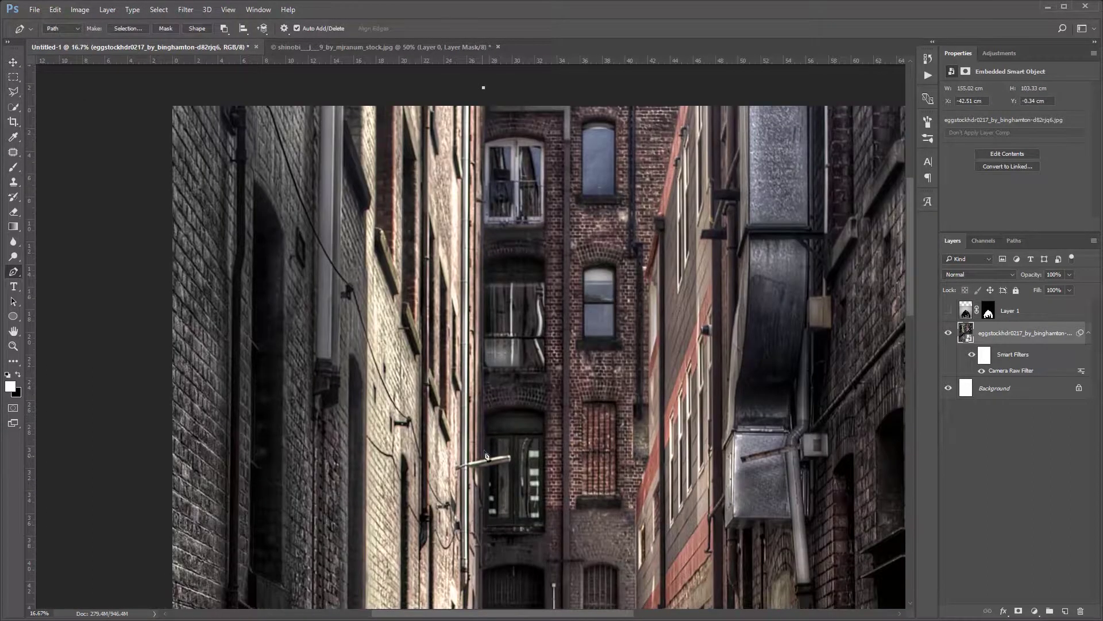
{"action": "left_click_drag", "start_coordinate": [561, 507], "coordinate": [552, 398]}
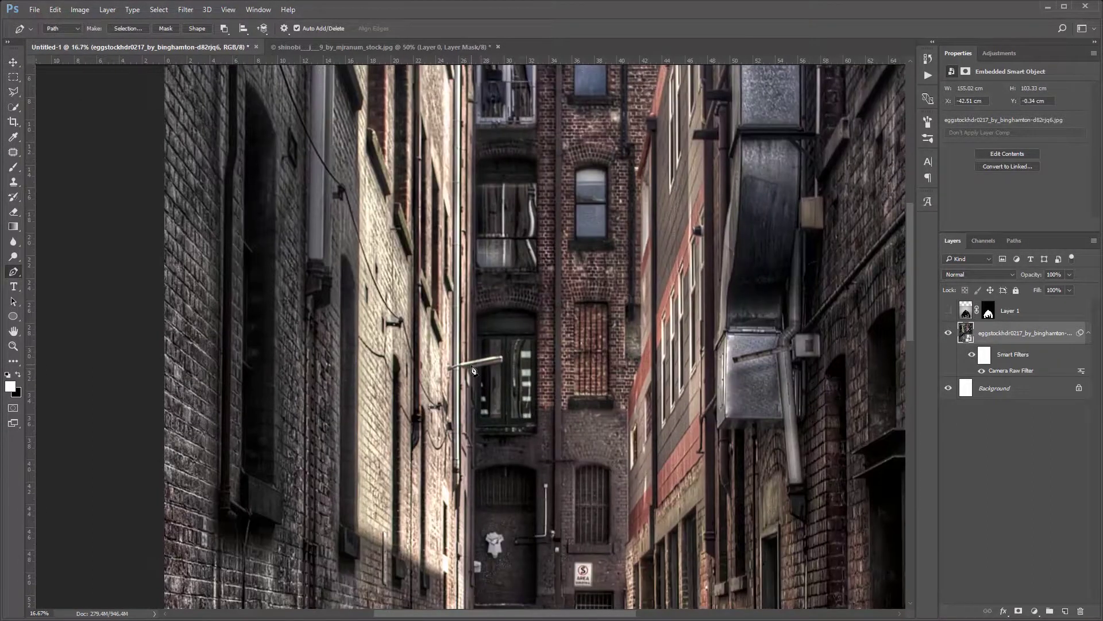
{"action": "left_click", "coordinate": [476, 527]}
{"action": "scroll", "coordinate": [468, 520], "scroll_direction": "down", "scroll_amount": 5}
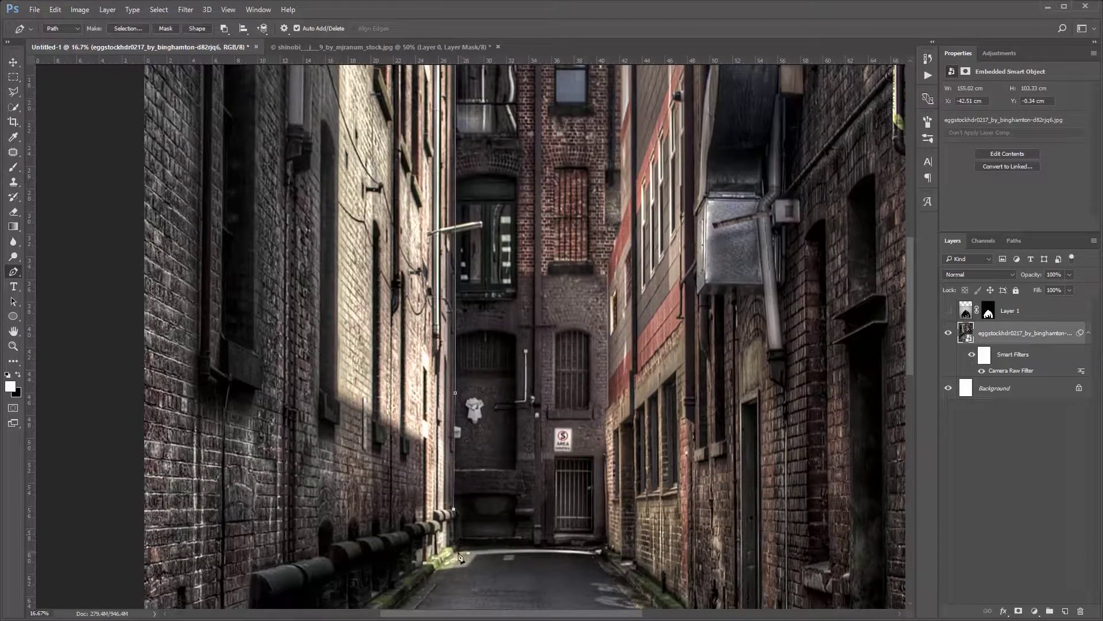
{"action": "left_click_drag", "start_coordinate": [527, 547], "coordinate": [549, 547]}
{"action": "key", "text": "z"}
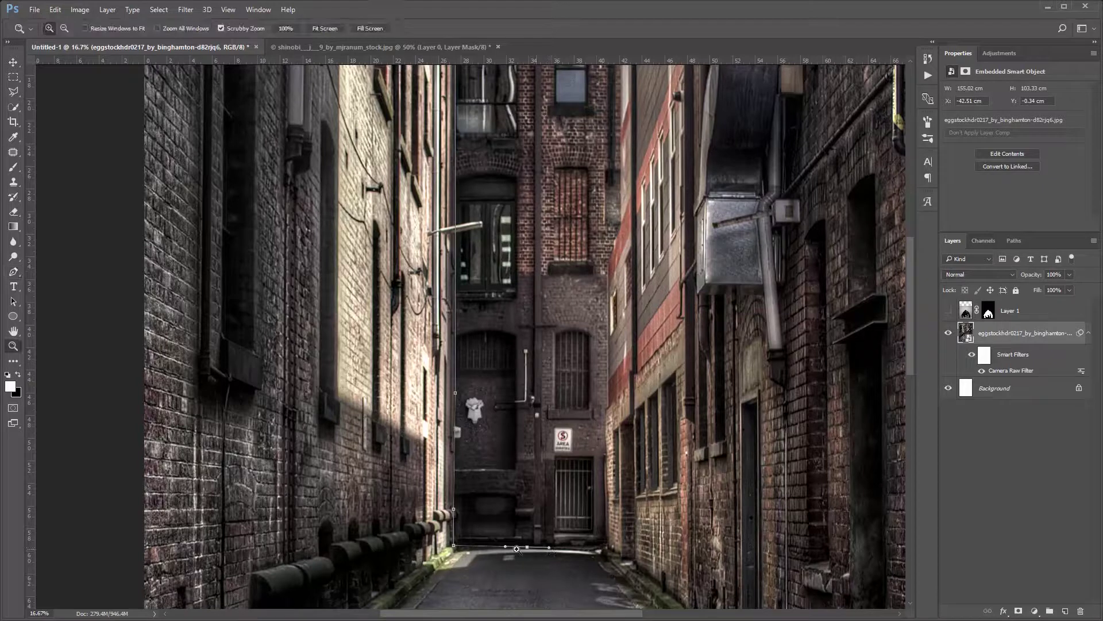
{"action": "key", "text": "p"}
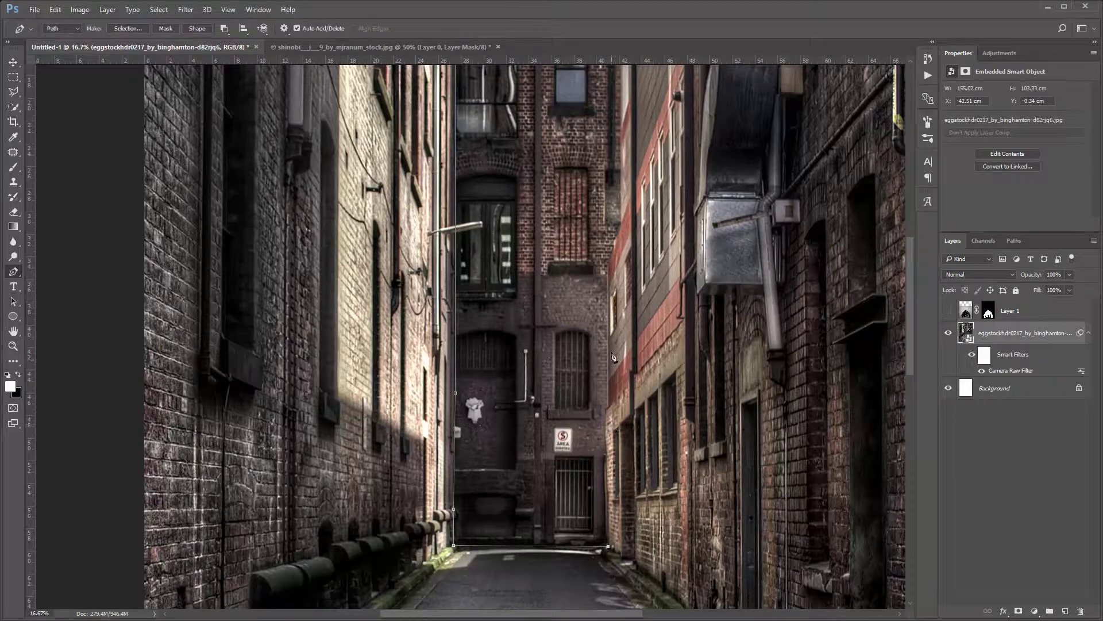
{"action": "left_click_drag", "start_coordinate": [642, 253], "coordinate": [630, 383]}
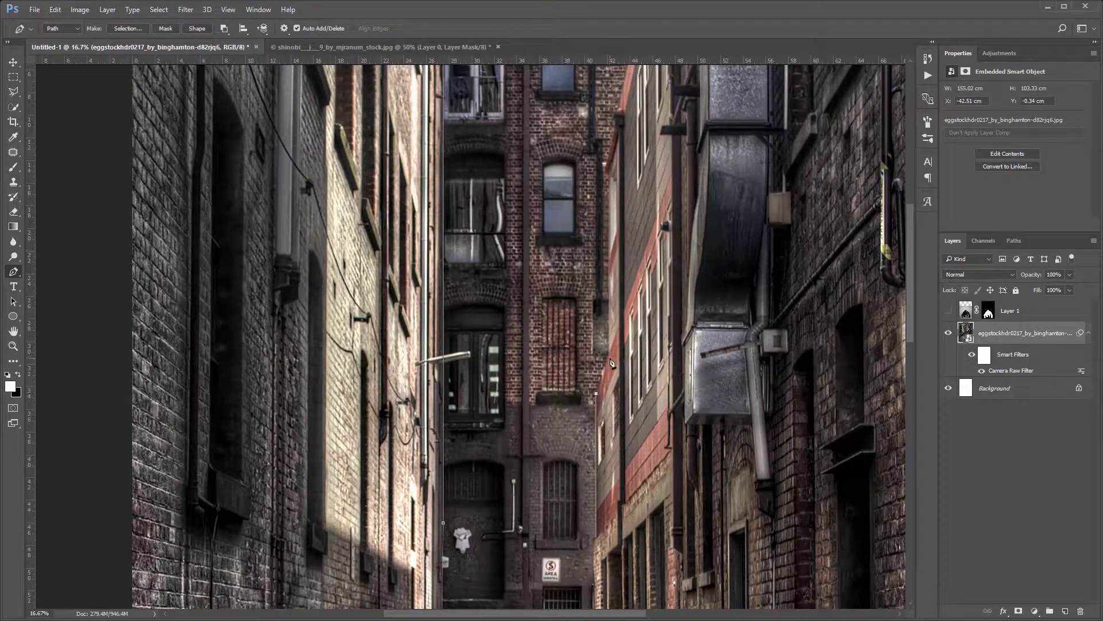
{"action": "scroll", "coordinate": [616, 298], "scroll_direction": "up", "scroll_amount": 3}
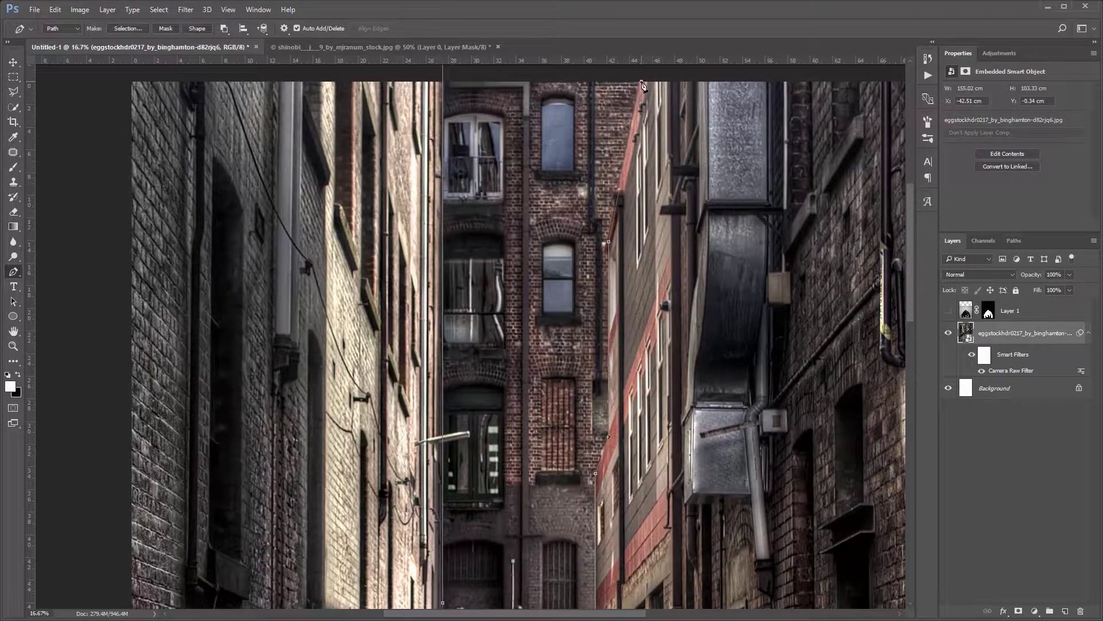
{"action": "key", "text": "ctrl+minus"}
- Turn the path into a layer mask on the alley, then show and select the ninja layer
{"action": "right_click", "coordinate": [514, 198]}
{"action": "left_click", "coordinate": [540, 256]}
{"action": "left_click", "coordinate": [799, 252]}
{"action": "left_click", "coordinate": [1017, 608]}
{"action": "key", "text": "ctrl+minus"}
{"action": "key", "text": "v"}
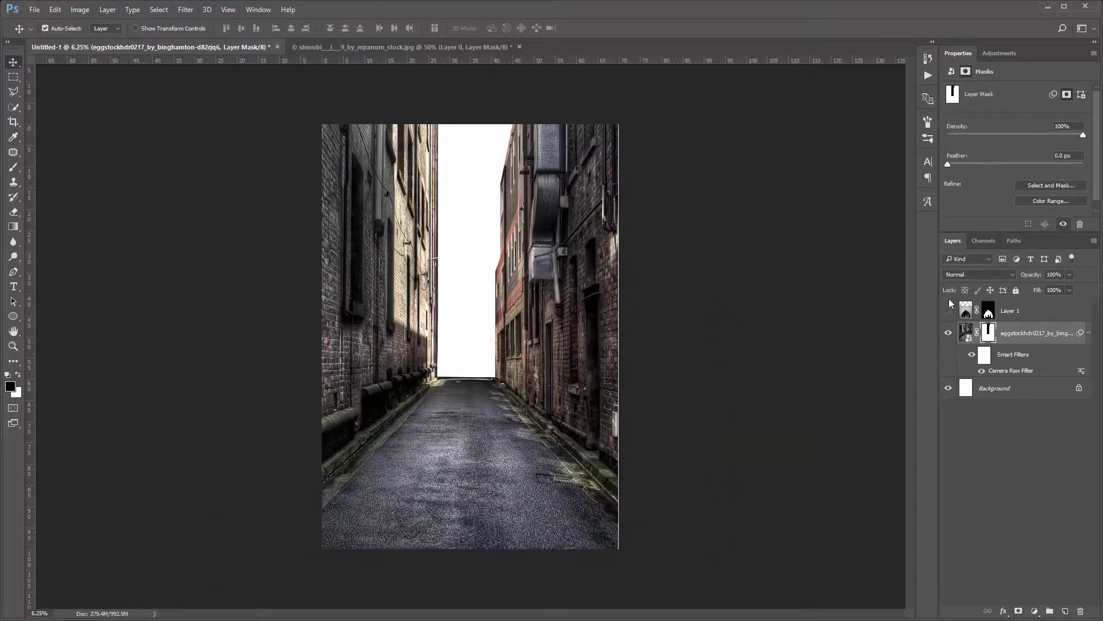
{"action": "left_click", "coordinate": [948, 311]}
{"action": "left_click", "coordinate": [965, 314]}
{"action": "left_click", "coordinate": [185, 10]}
- Camera Raw the ninja: shadows +30, higher exposure, lower highlights, lifted blacks, slightly cooler
{"action": "left_click", "coordinate": [206, 73]}
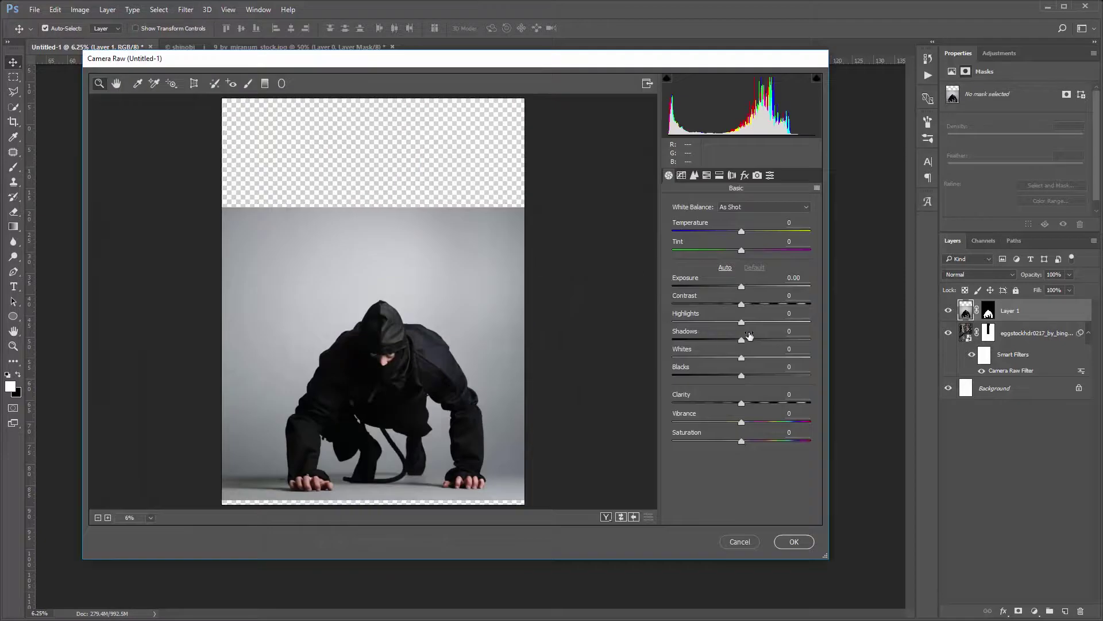
{"action": "left_click_drag", "start_coordinate": [741, 338], "coordinate": [764, 338]}
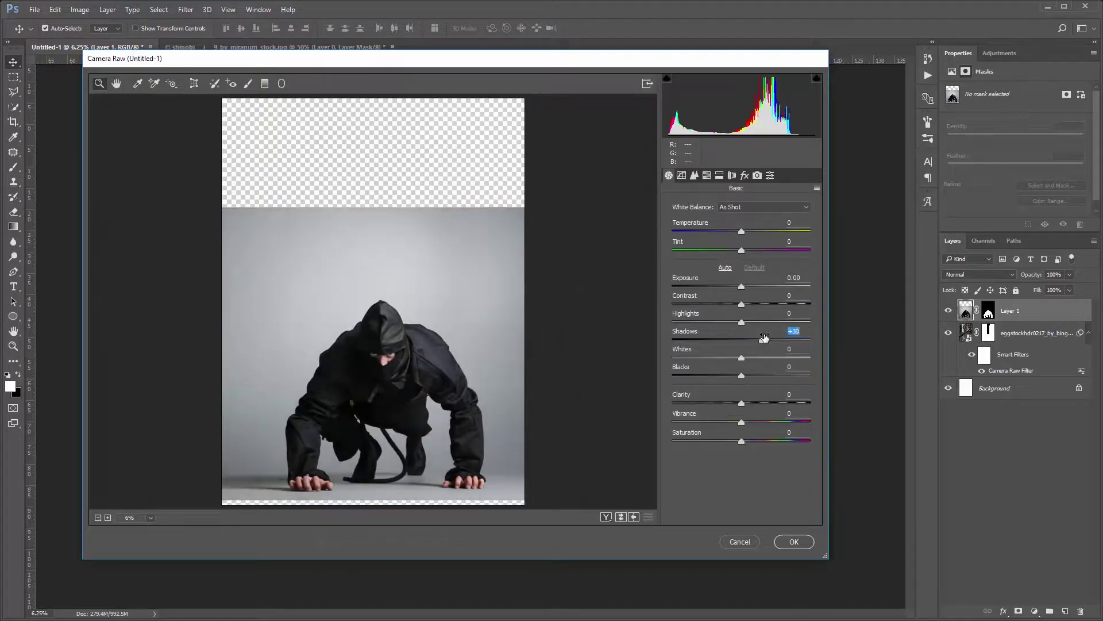
{"action": "left_click_drag", "start_coordinate": [748, 285], "coordinate": [735, 319]}
{"action": "left_click_drag", "start_coordinate": [748, 370], "coordinate": [754, 374]}
{"action": "key", "text": "Down"}
{"action": "key", "text": "Down"}
{"action": "key", "text": "Down"}
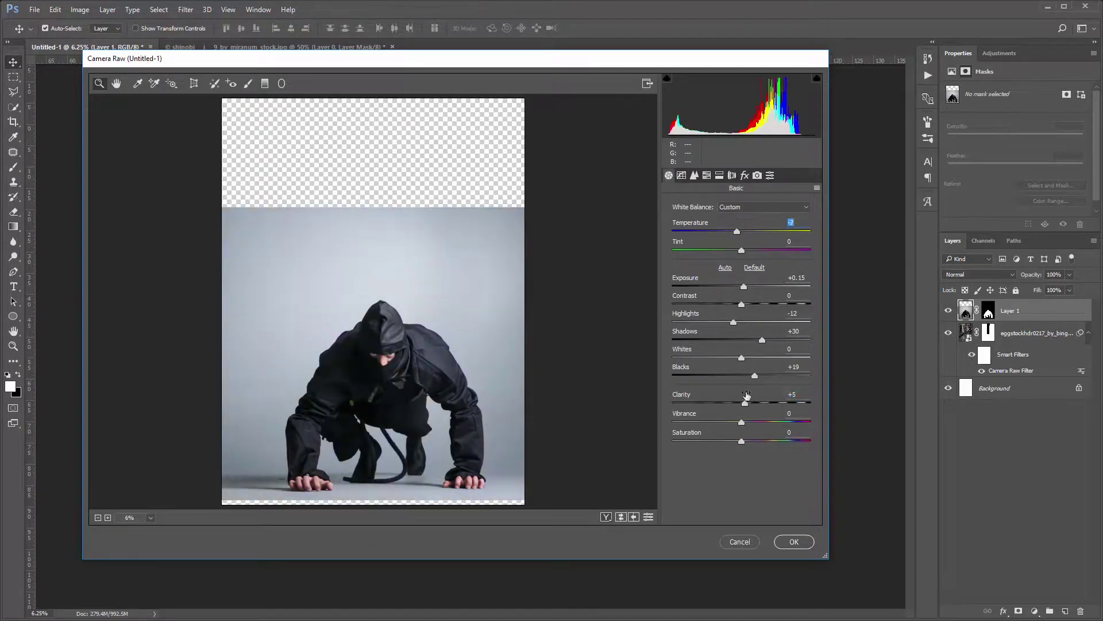
{"action": "key", "text": "Return"}
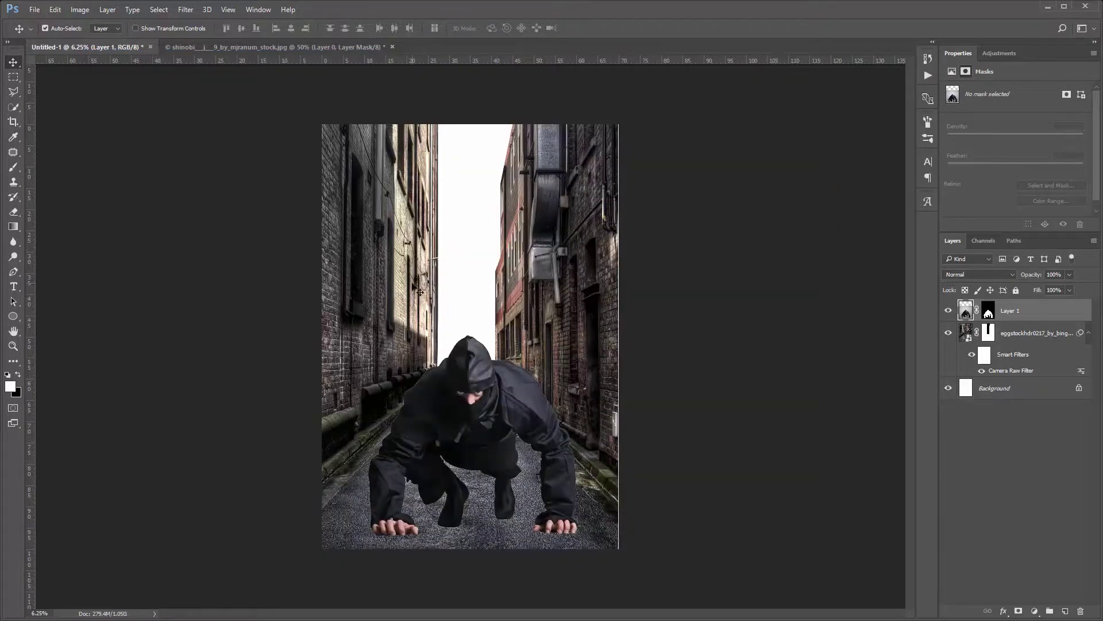
{"action": "key", "text": "ctrl+plus"}
{"action": "key", "text": "ctrl+plus"}
{"action": "key", "text": "ctrl+plus"}
{"action": "key", "text": "ctrl+plus"}
{"action": "scroll", "coordinate": [505, 388], "scroll_direction": "down", "scroll_amount": 2}
- Warp both shoulder outlines near the hood in Liquify with a large Forward Warp brush
{"action": "left_click", "coordinate": [186, 10]}
{"action": "left_click", "coordinate": [198, 96]}
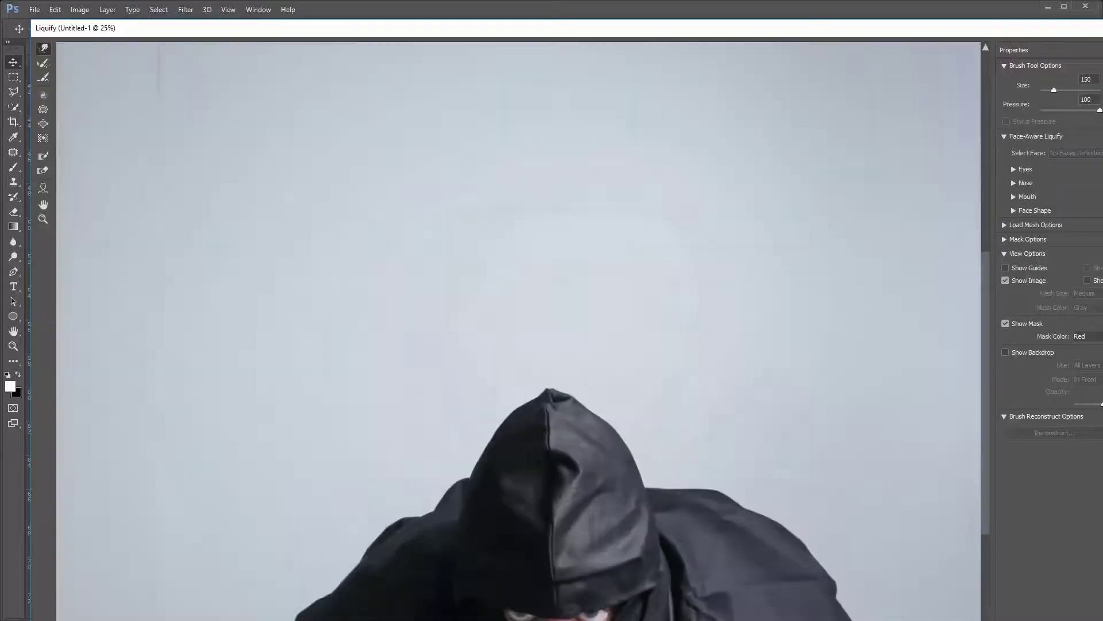
{"action": "key", "text": "ctrl+plus"}
{"action": "left_click_drag", "start_coordinate": [644, 534], "coordinate": [569, 308]}
{"action": "left_click_drag", "start_coordinate": [707, 320], "coordinate": [670, 295]}
{"action": "key", "text": "bracketright"}
{"action": "key", "text": "bracketright"}
{"action": "key", "text": "bracketright"}
{"action": "mouse_move", "coordinate": [773, 342]}
{"action": "left_mouse_down"}
{"action": "mouse_move", "coordinate": [745, 338]}
{"action": "mouse_move", "coordinate": [886, 381]}
{"action": "mouse_move", "coordinate": [777, 352]}
{"action": "left_mouse_up"}
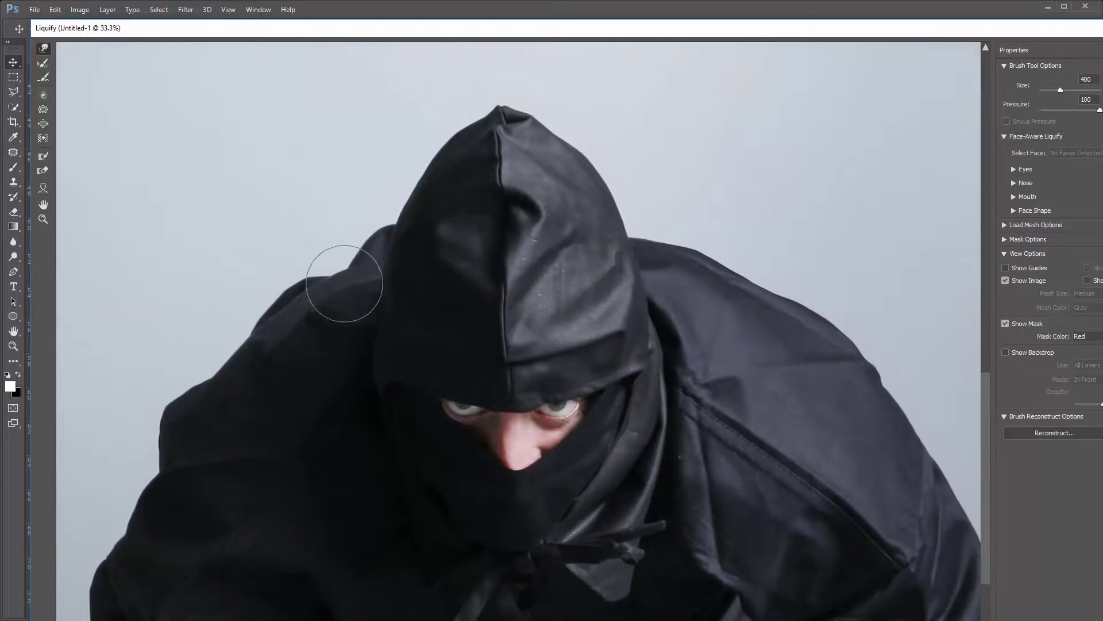
{"action": "mouse_move", "coordinate": [345, 278]}
{"action": "left_mouse_down"}
{"action": "mouse_move", "coordinate": [320, 271]}
{"action": "mouse_move", "coordinate": [364, 222]}
{"action": "mouse_move", "coordinate": [349, 251]}
{"action": "left_mouse_up"}
{"action": "mouse_move", "coordinate": [253, 344]}
{"action": "left_mouse_down"}
{"action": "mouse_move", "coordinate": [239, 340]}
{"action": "mouse_move", "coordinate": [239, 374]}
{"action": "mouse_move", "coordinate": [219, 387]}
{"action": "mouse_move", "coordinate": [204, 378]}
{"action": "mouse_move", "coordinate": [243, 345]}
{"action": "mouse_move", "coordinate": [364, 299]}
{"action": "mouse_move", "coordinate": [276, 302]}
{"action": "left_mouse_up"}
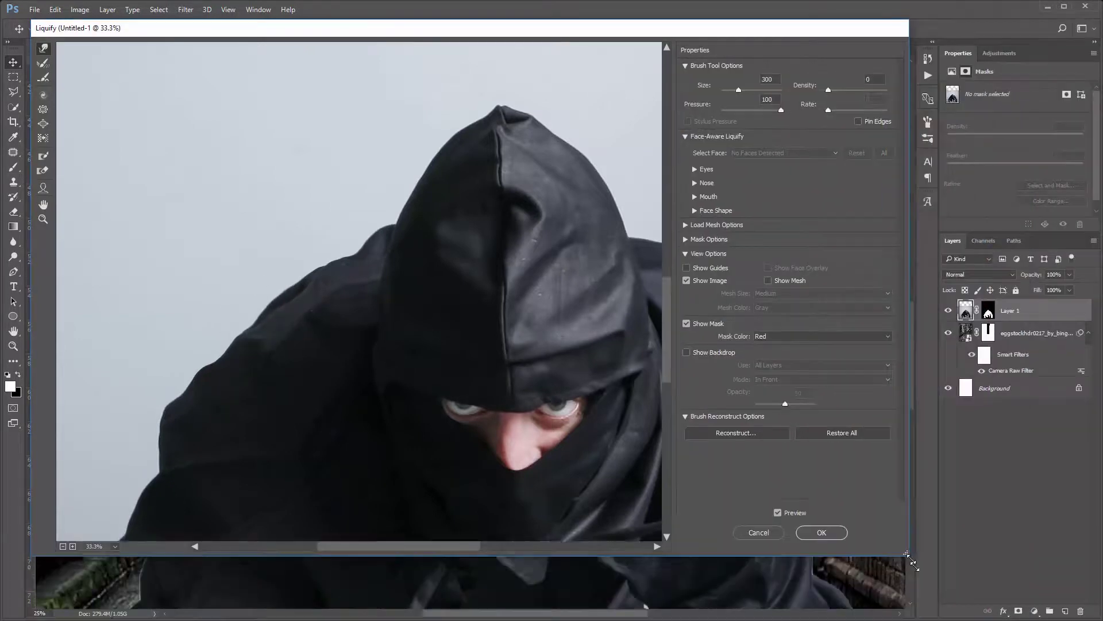
{"action": "left_click", "coordinate": [828, 568]}
- Run a second Liquify pass, pushing the shoulder contours outward with 600 and 400 brushes
{"action": "left_click", "coordinate": [186, 9]}
{"action": "left_click", "coordinate": [210, 100]}
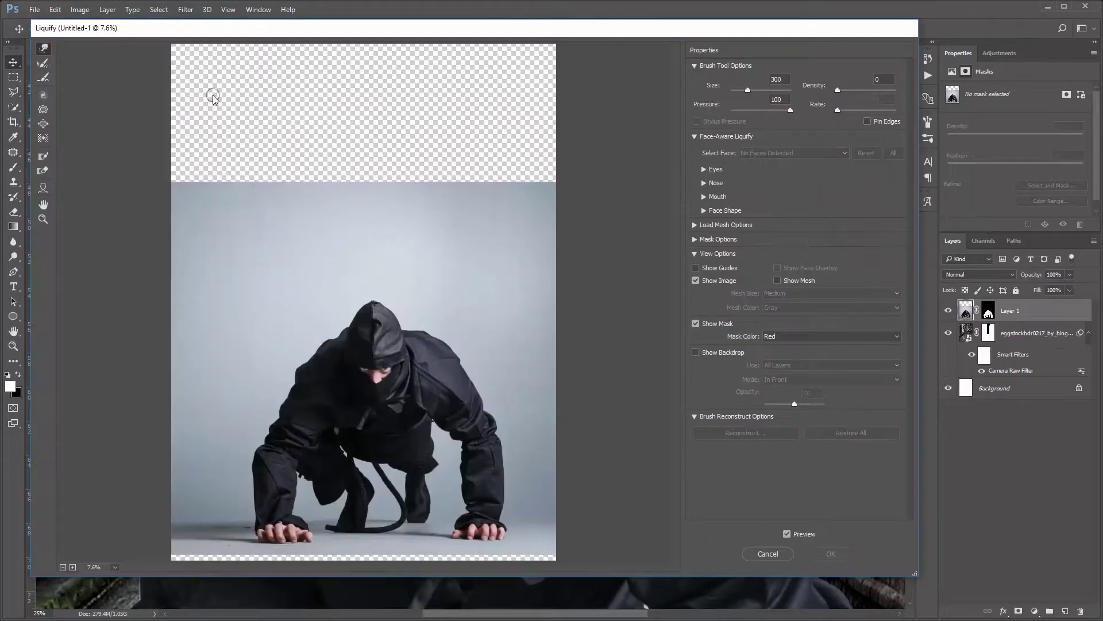
{"action": "key", "text": "ctrl+plus"}
{"action": "key", "text": "ctrl+plus"}
{"action": "key", "text": "ctrl+plus"}
{"action": "mouse_move", "coordinate": [557, 536]}
{"action": "left_mouse_down"}
{"action": "mouse_move", "coordinate": [415, 294]}
{"action": "mouse_move", "coordinate": [395, 294]}
{"action": "left_mouse_up"}
{"action": "key", "text": "bracketright"}
{"action": "key", "text": "bracketright"}
{"action": "key", "text": "bracketright"}
{"action": "mouse_move", "coordinate": [480, 197]}
{"action": "left_mouse_down"}
{"action": "mouse_move", "coordinate": [443, 185]}
{"action": "mouse_move", "coordinate": [525, 197]}
{"action": "mouse_move", "coordinate": [561, 216]}
{"action": "mouse_move", "coordinate": [525, 226]}
{"action": "mouse_move", "coordinate": [627, 314]}
{"action": "left_mouse_up"}
{"action": "scroll", "coordinate": [485, 192], "scroll_direction": "down", "scroll_amount": 1}
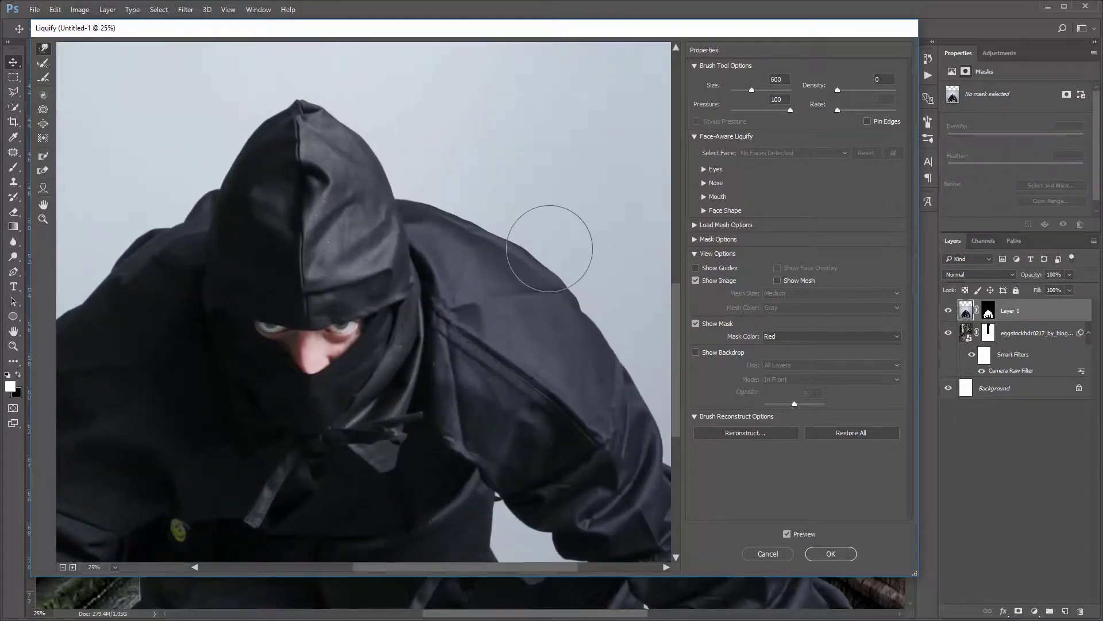
{"action": "left_click_drag", "start_coordinate": [512, 239], "coordinate": [581, 287]}
{"action": "scroll", "coordinate": [402, 253], "scroll_direction": "left", "scroll_amount": 2}
{"action": "key", "text": "bracketleft"}
{"action": "key", "text": "bracketleft"}
{"action": "left_click_drag", "start_coordinate": [193, 237], "coordinate": [230, 197]}
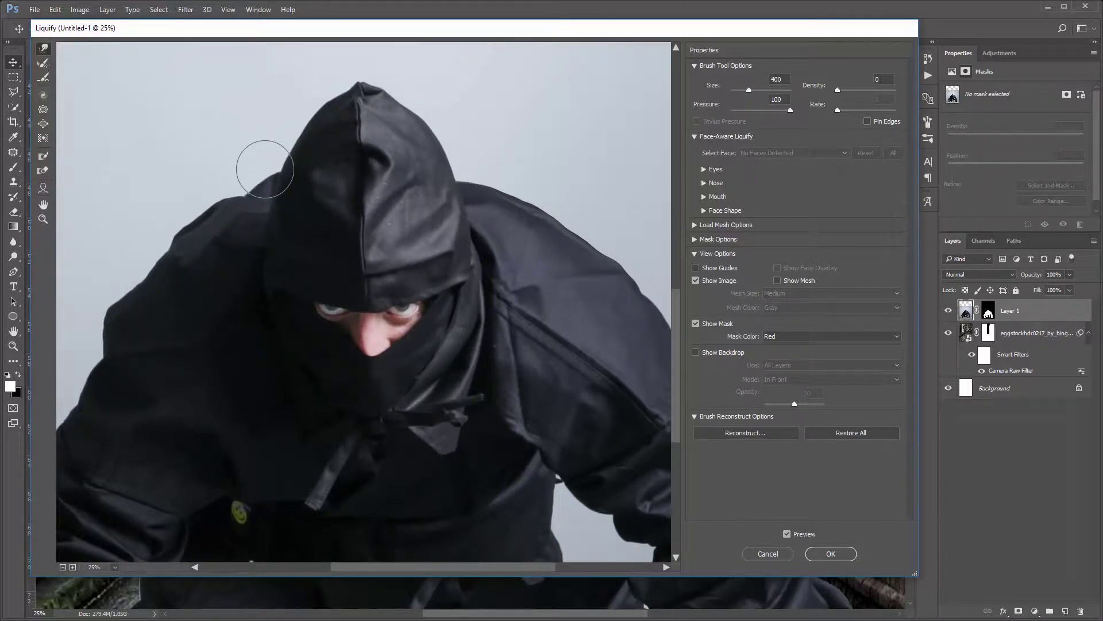
- Apply the second warp and turn a Pen path around the shoulder's grey gap into a selection
{"action": "left_click", "coordinate": [831, 553]}
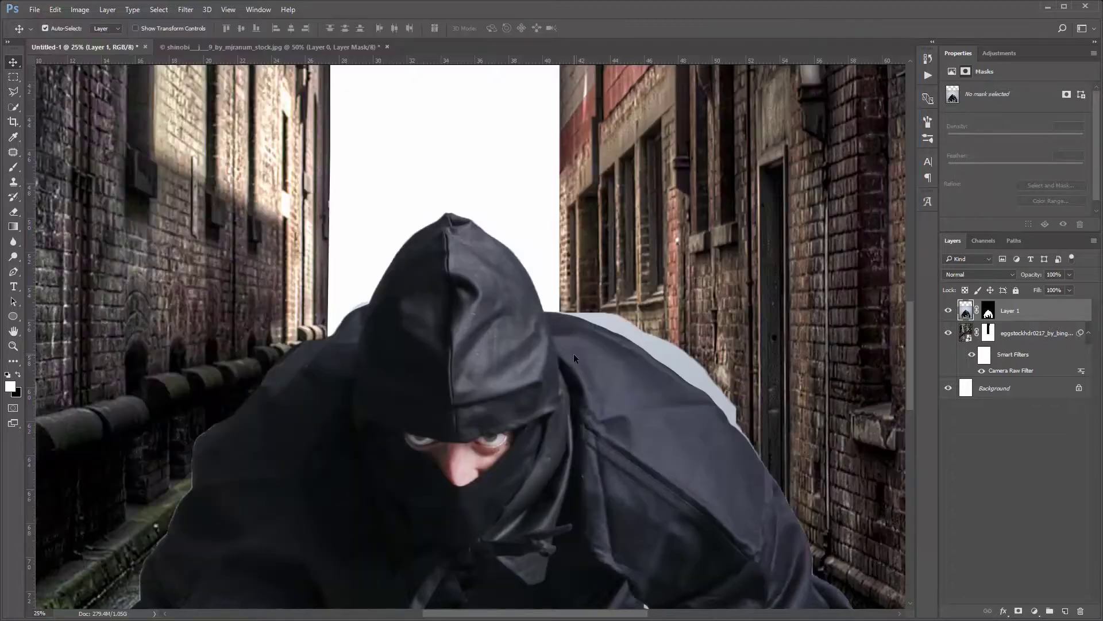
{"action": "scroll", "coordinate": [630, 295], "scroll_direction": "up", "scroll_amount": 2}
{"action": "key", "text": "p"}
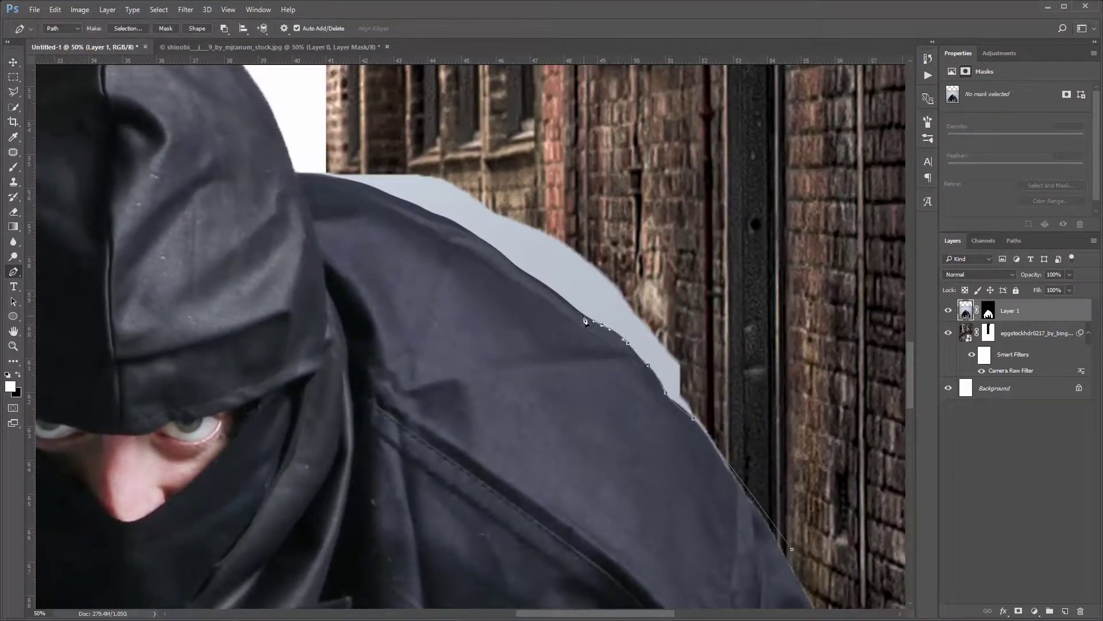
{"action": "right_click", "coordinate": [793, 553]}
{"action": "left_click", "coordinate": [773, 483]}
{"action": "left_click", "coordinate": [790, 246]}
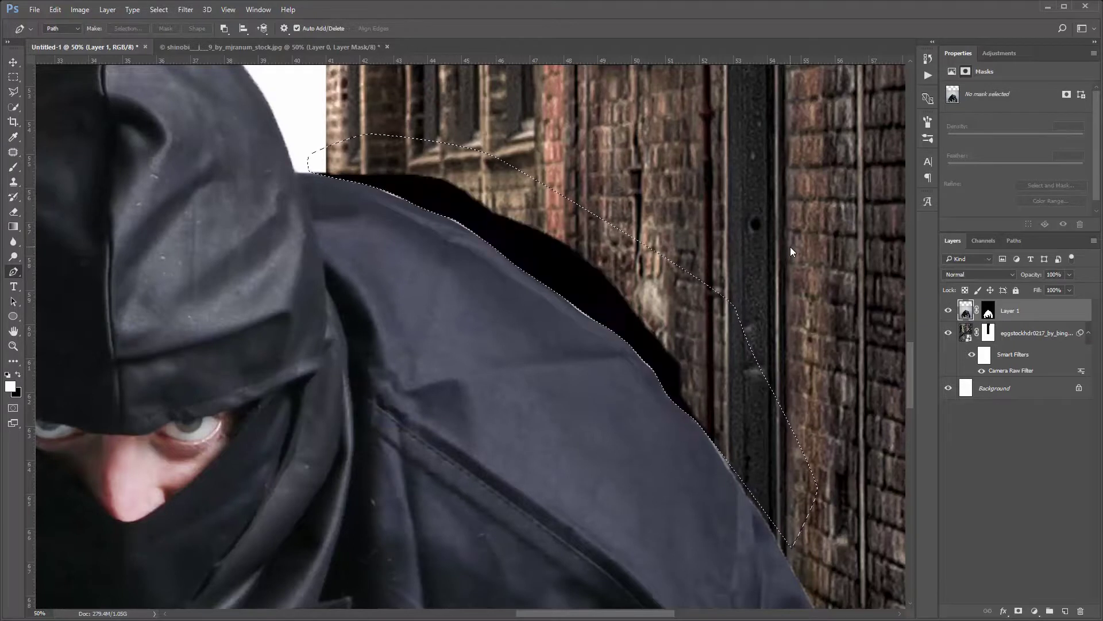
- Pick the Brush with black as the colour and target Layer 1's mask
{"action": "key", "text": "b"}
{"action": "key", "text": "x"}
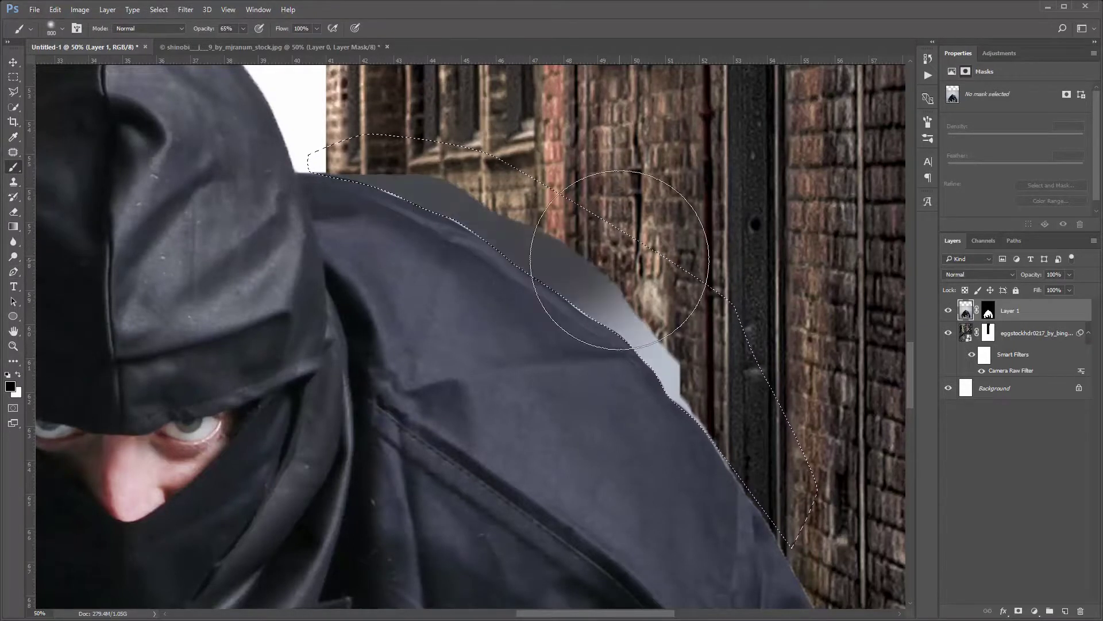
{"action": "left_click", "coordinate": [989, 314]}
{"action": "right_click", "coordinate": [558, 230]}
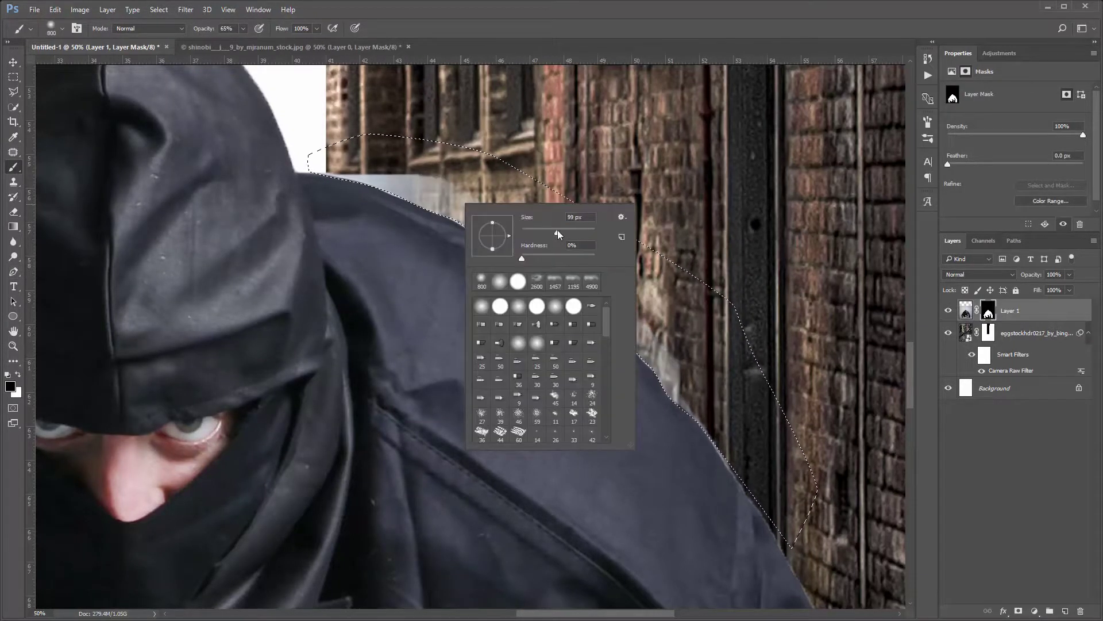
{"action": "key", "text": "v"}
- Convert another Pen path to a selection and fill it black on the mask to hide the grey
{"action": "key", "text": "p"}
{"action": "right_click", "coordinate": [574, 247]}
{"action": "left_click", "coordinate": [632, 298]}
{"action": "key", "text": "Return"}
{"action": "key", "text": "ctrl+BackSpace"}
{"action": "key", "text": "ctrl+d"}
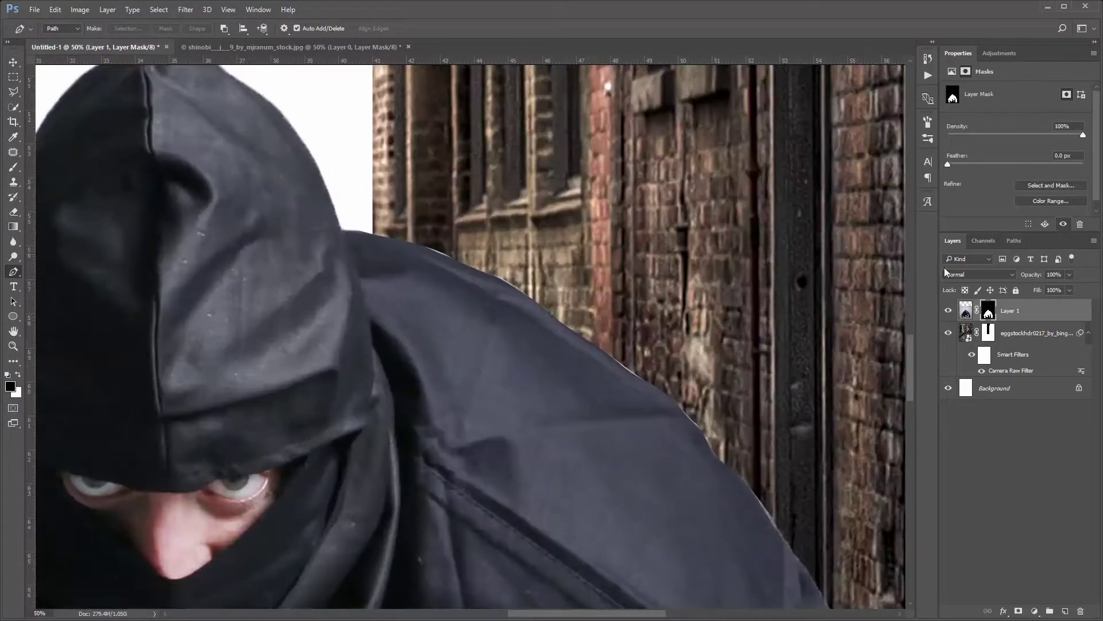
- Set up a fully hard brush enlarged to size 600
{"action": "key", "text": "b"}
{"action": "right_click", "coordinate": [665, 297]}
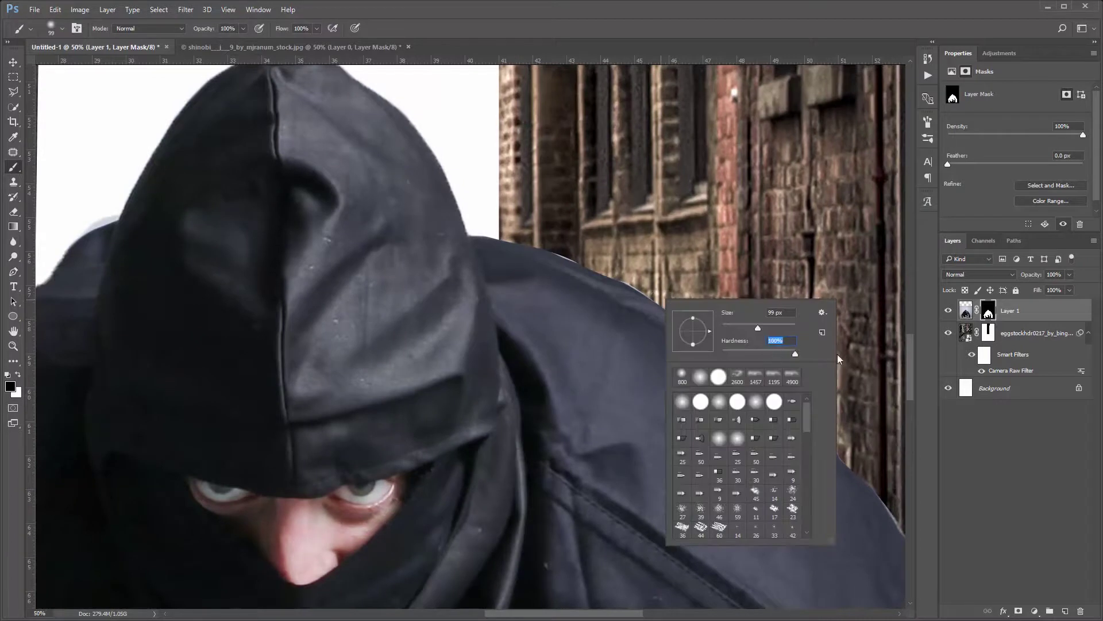
{"action": "key", "text": "Escape"}
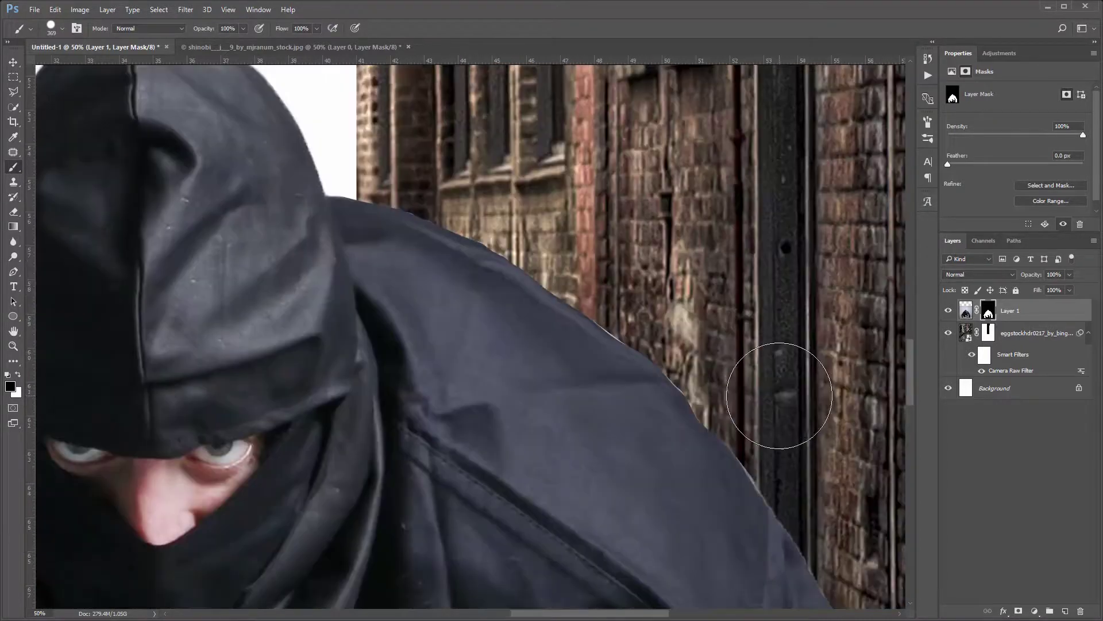
{"action": "key", "text": "bracketright"}
{"action": "key", "text": "bracketright"}
{"action": "key", "text": "bracketright"}
{"action": "scroll", "coordinate": [729, 320], "scroll_direction": "left", "scroll_amount": 10}
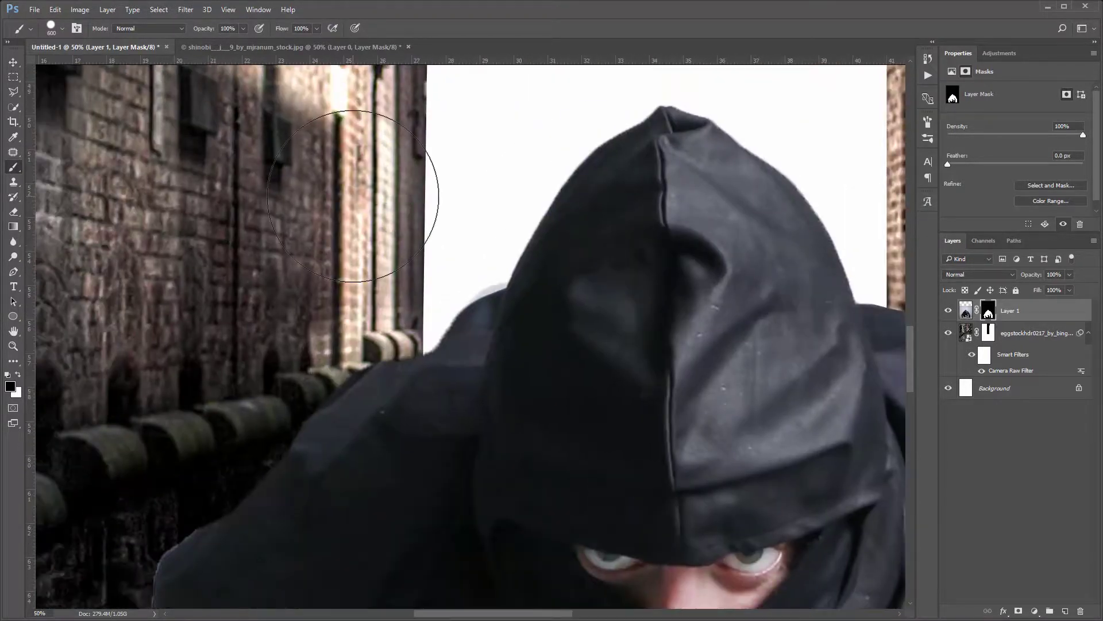
- Turn a new Pen path around the remaining gap into a selection and zoom out to the whole poster
{"action": "left_click", "coordinate": [14, 270]}
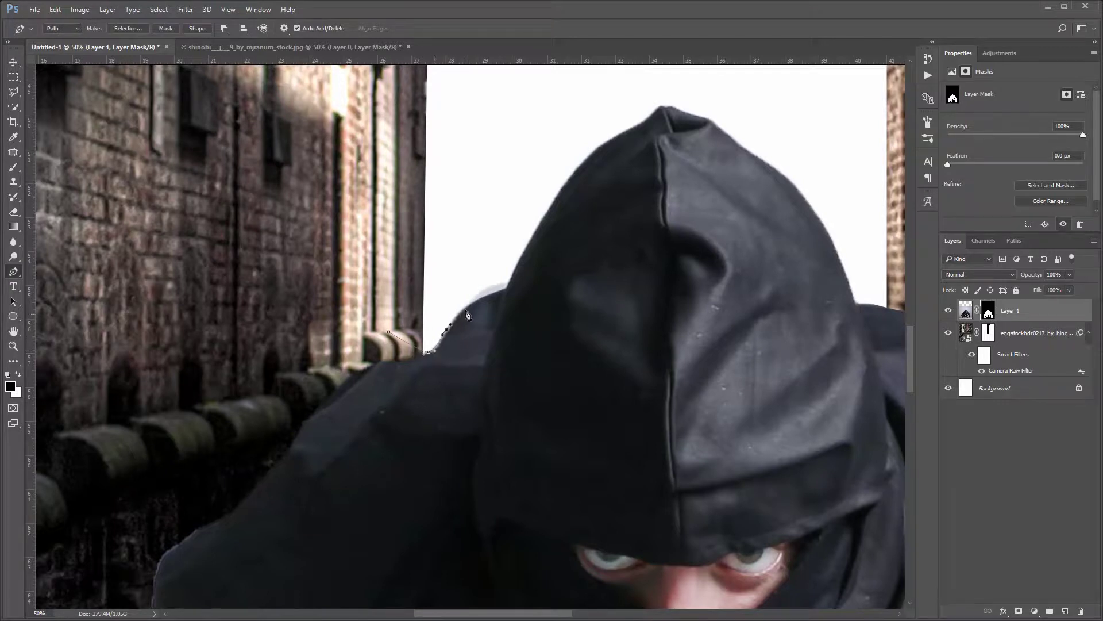
{"action": "right_click", "coordinate": [438, 306]}
{"action": "left_click", "coordinate": [468, 360]}
{"action": "left_click", "coordinate": [795, 251]}
{"action": "key", "text": "ctrl+minus"}
{"action": "key", "text": "ctrl+minus"}
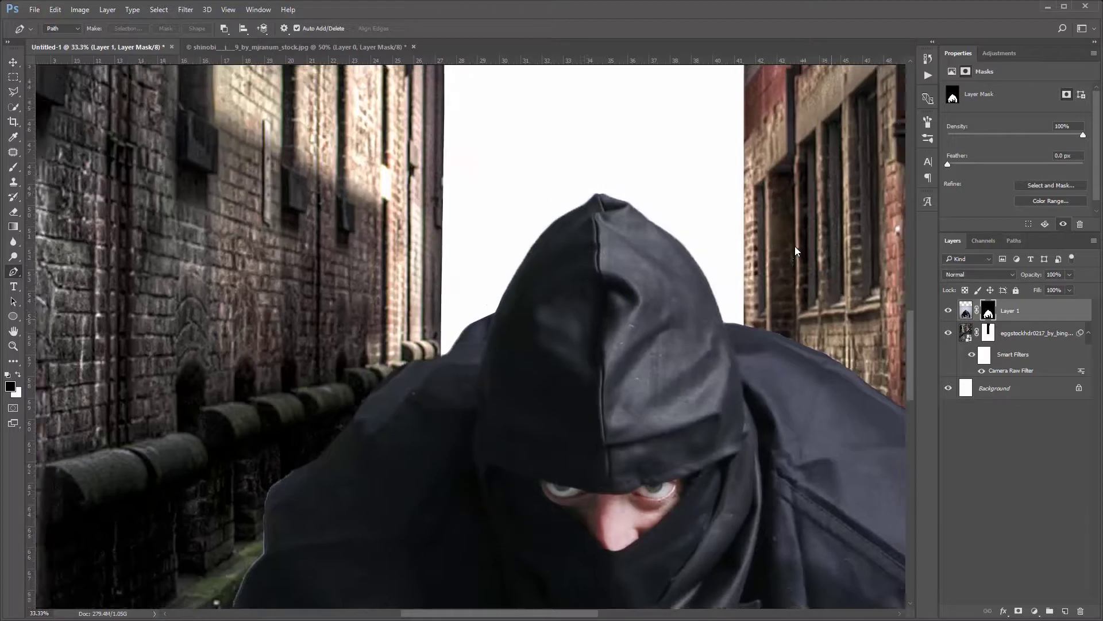
{"action": "key", "text": "ctrl+minus"}
{"action": "key", "text": "ctrl+minus"}
{"action": "key", "text": "ctrl+minus"}
{"action": "key", "text": "ctrl+minus"}
{"action": "left_click", "coordinate": [1042, 317]}
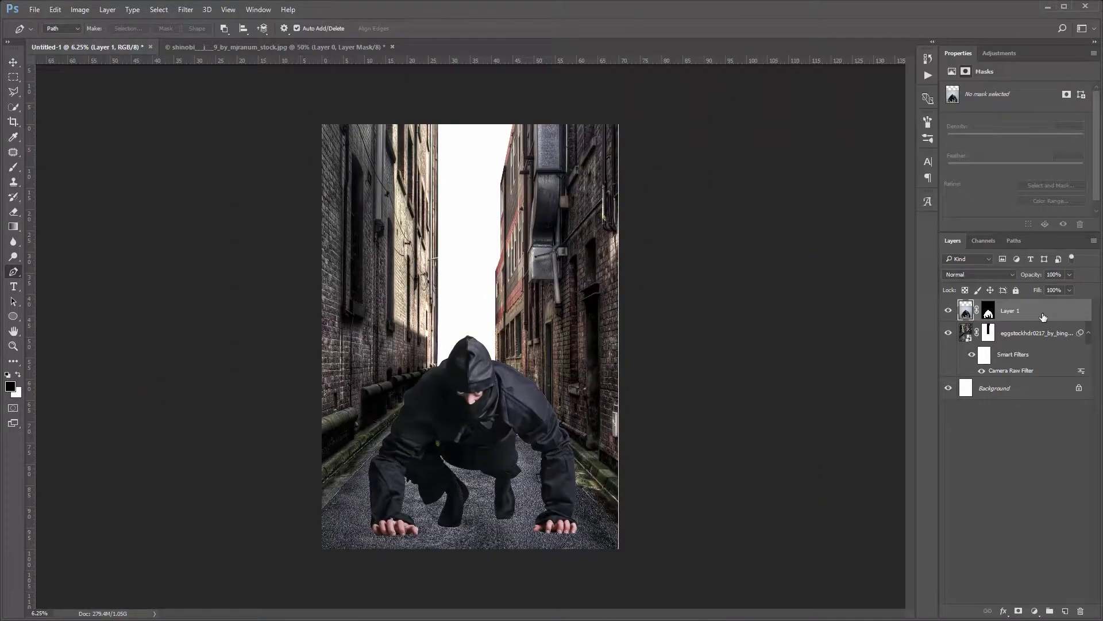
- Duplicate the ninja layer and give the copy a dark blue Color Overlay
{"action": "left_click_drag", "start_coordinate": [1043, 317], "coordinate": [1067, 333]}
{"action": "key", "text": "ctrl+0"}
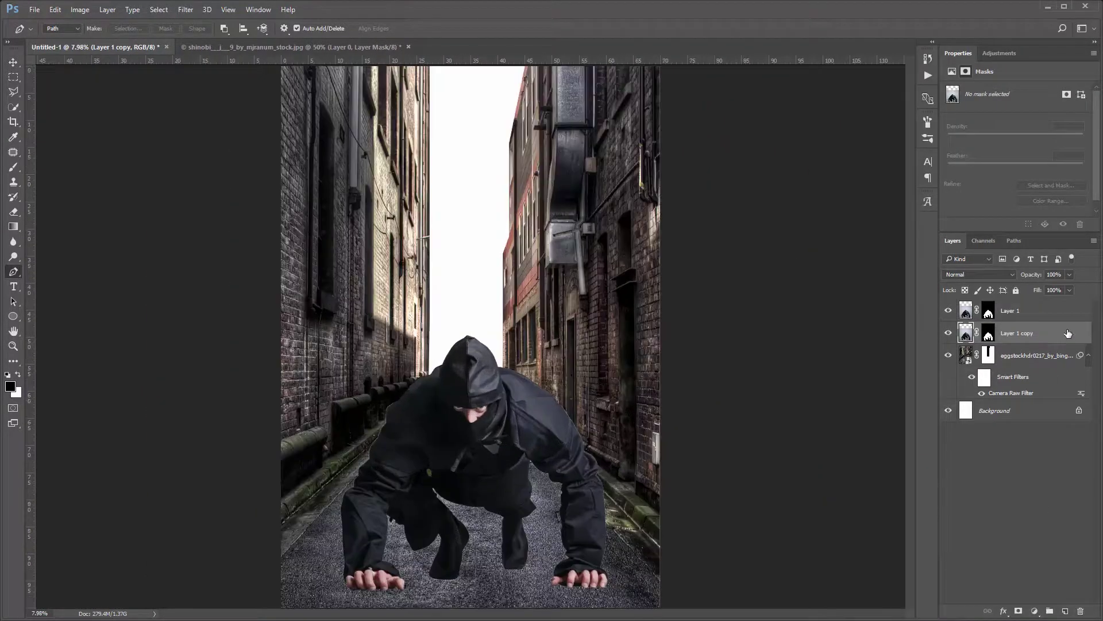
{"action": "double_click", "coordinate": [1068, 336]}
{"action": "left_click", "coordinate": [442, 351]}
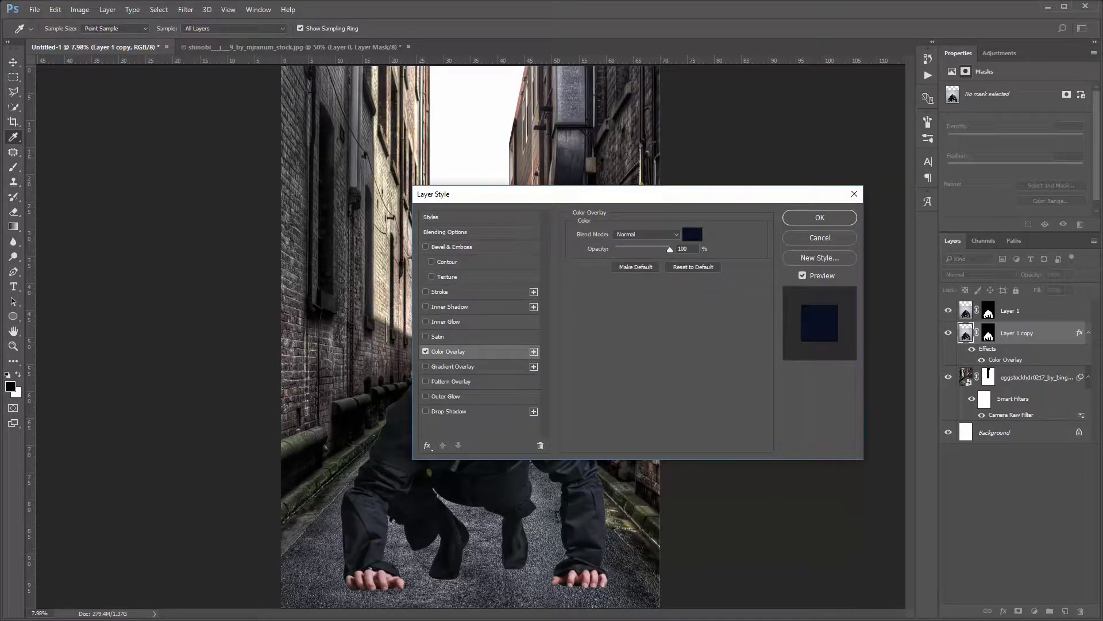
{"action": "left_click", "coordinate": [819, 217]}
- Flip the dark copy down toward the feet and spread its bottom corners in Perspective mode
{"action": "key", "text": "ctrl+t"}
{"action": "mouse_move", "coordinate": [458, 209]}
{"action": "left_mouse_down"}
{"action": "mouse_move", "coordinate": [458, 615]}
{"action": "mouse_move", "coordinate": [466, 568]}
{"action": "left_mouse_up"}
{"action": "key", "text": "ctrl+minus"}
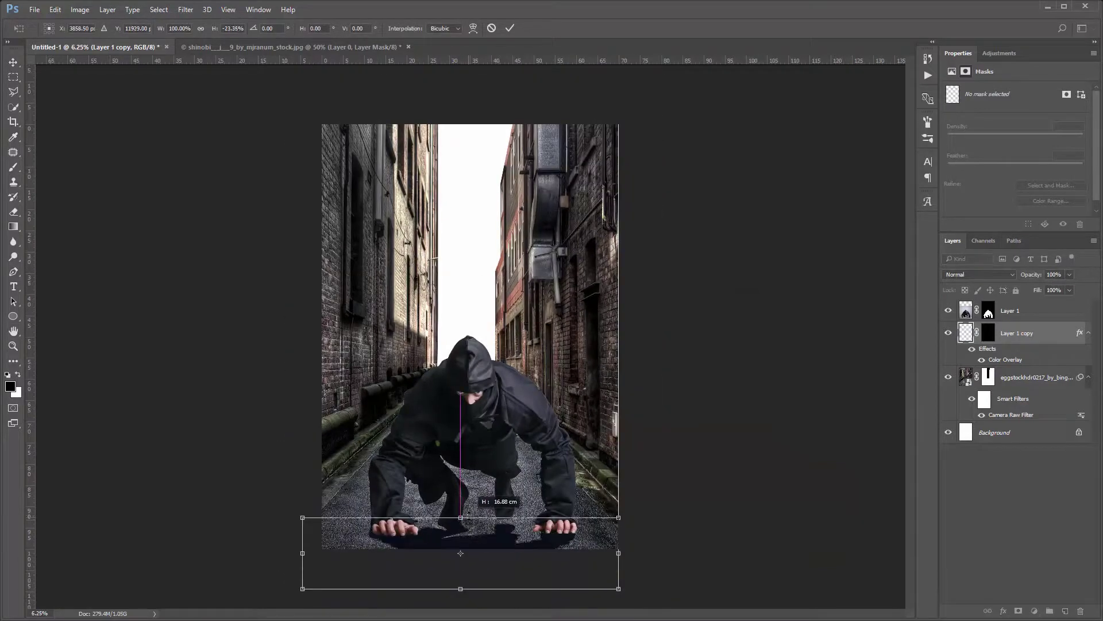
{"action": "right_click", "coordinate": [475, 567]}
{"action": "left_click", "coordinate": [551, 591]}
{"action": "left_click_drag", "start_coordinate": [619, 567], "coordinate": [702, 584]}
- Stretch the shadow further down the pavement, pull its top corners inward, and apply
{"action": "left_click_drag", "start_coordinate": [460, 577], "coordinate": [460, 602]}
{"action": "left_click_drag", "start_coordinate": [618, 507], "coordinate": [590, 510]}
{"action": "right_click", "coordinate": [586, 522]}
{"action": "left_click", "coordinate": [609, 581]}
{"action": "key", "text": "ctrl+minus"}
{"action": "key", "text": "Return"}
- Nudge the shadow down under the hands, then widen it and make it slightly taller
{"action": "key", "text": "ctrl+plus"}
{"action": "left_click", "coordinate": [11, 66]}
{"action": "left_click_drag", "start_coordinate": [499, 532], "coordinate": [534, 542]}
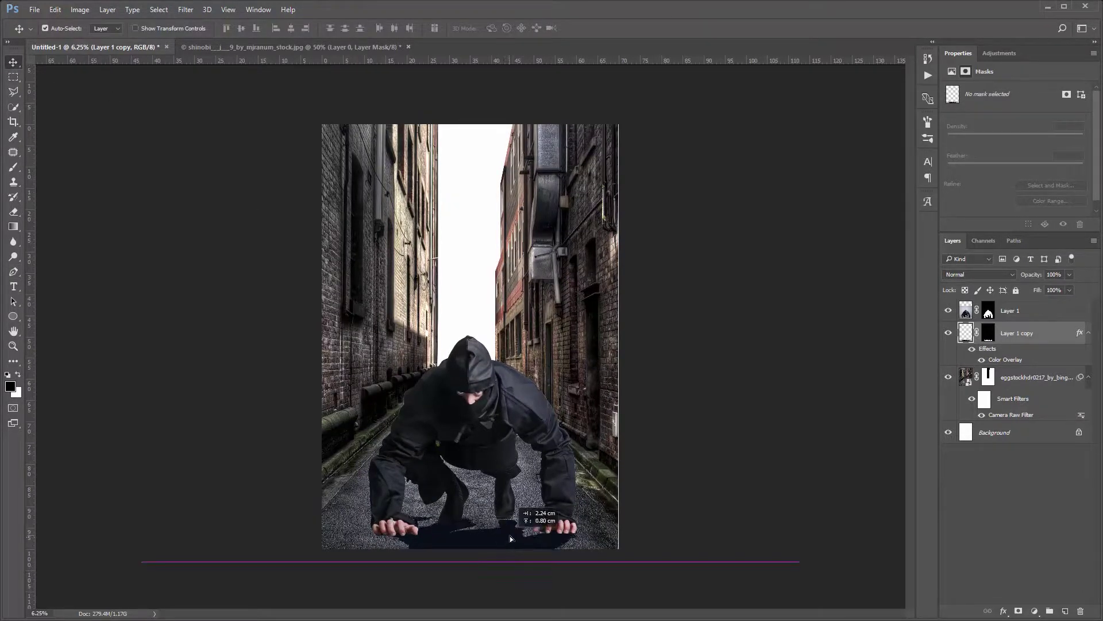
{"action": "key", "text": "ctrl+t"}
{"action": "left_click_drag", "start_coordinate": [702, 564], "coordinate": [711, 564]}
{"action": "left_click_drag", "start_coordinate": [467, 514], "coordinate": [467, 510]}
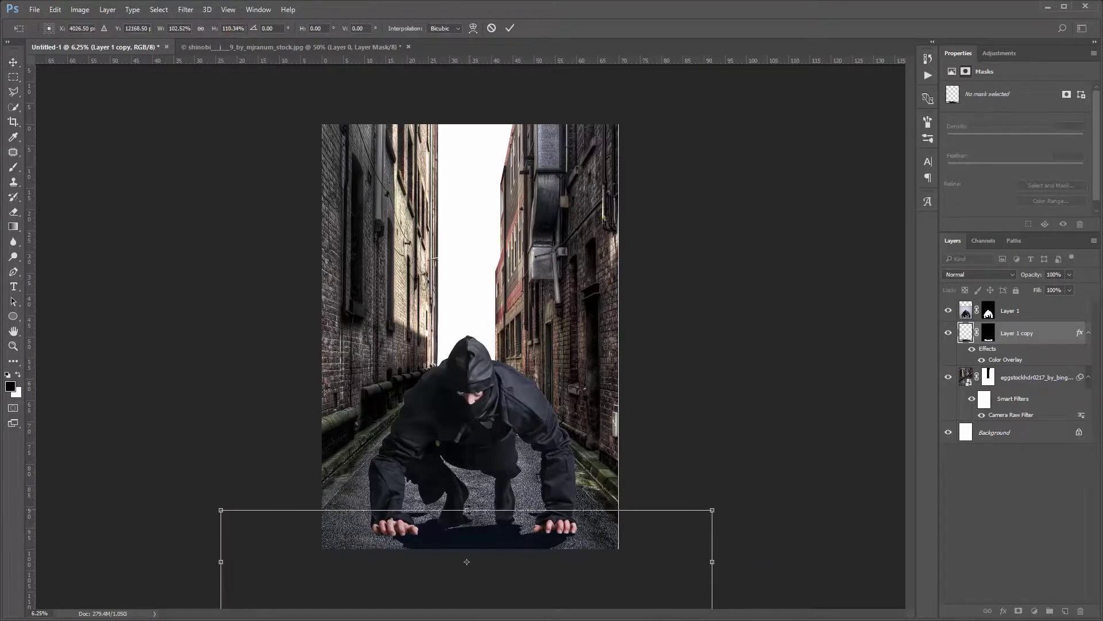
{"action": "key", "text": "Return"}
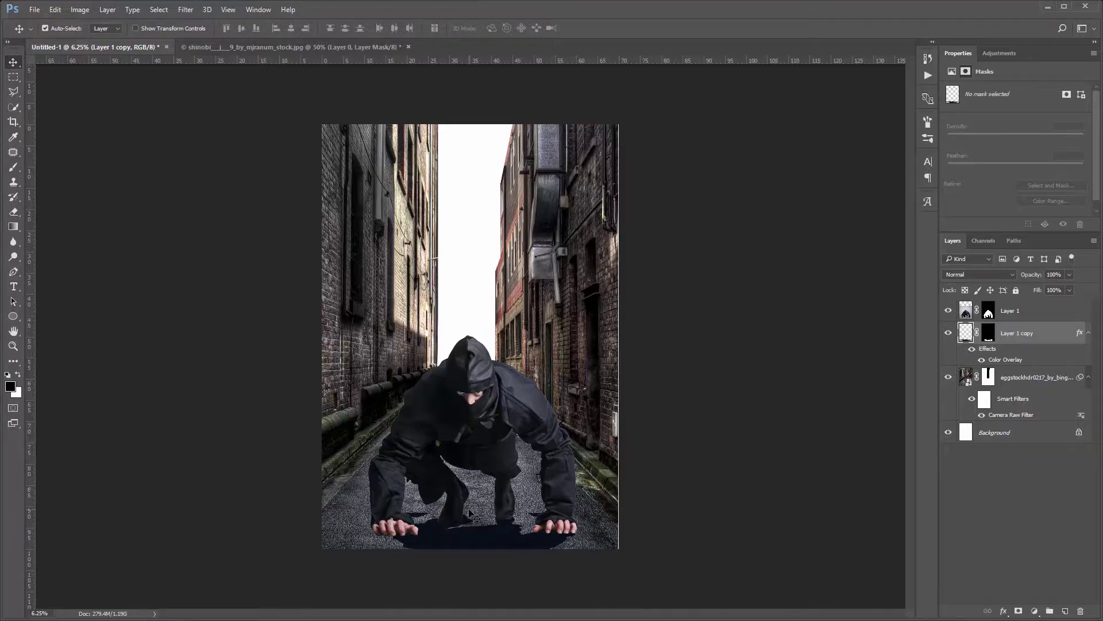
- Lower the shadow layer to 85% opacity and narrow the alley photo to about 96% width
{"action": "left_click_drag", "start_coordinate": [1061, 293], "coordinate": [1057, 289]}
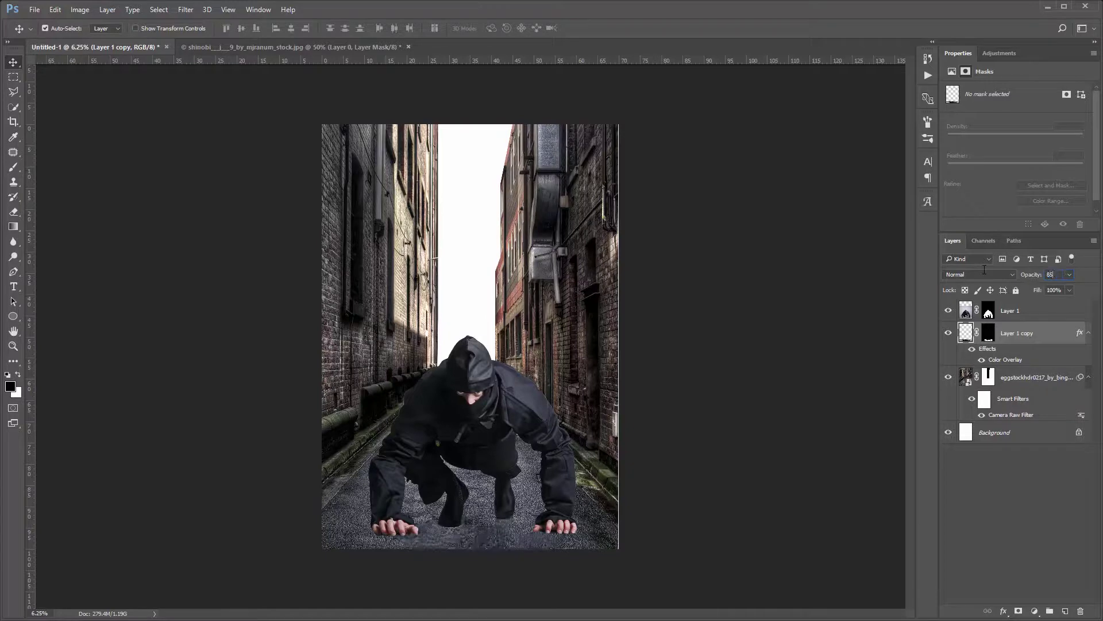
{"action": "left_click", "coordinate": [988, 333]}
{"action": "left_click", "coordinate": [257, 347]}
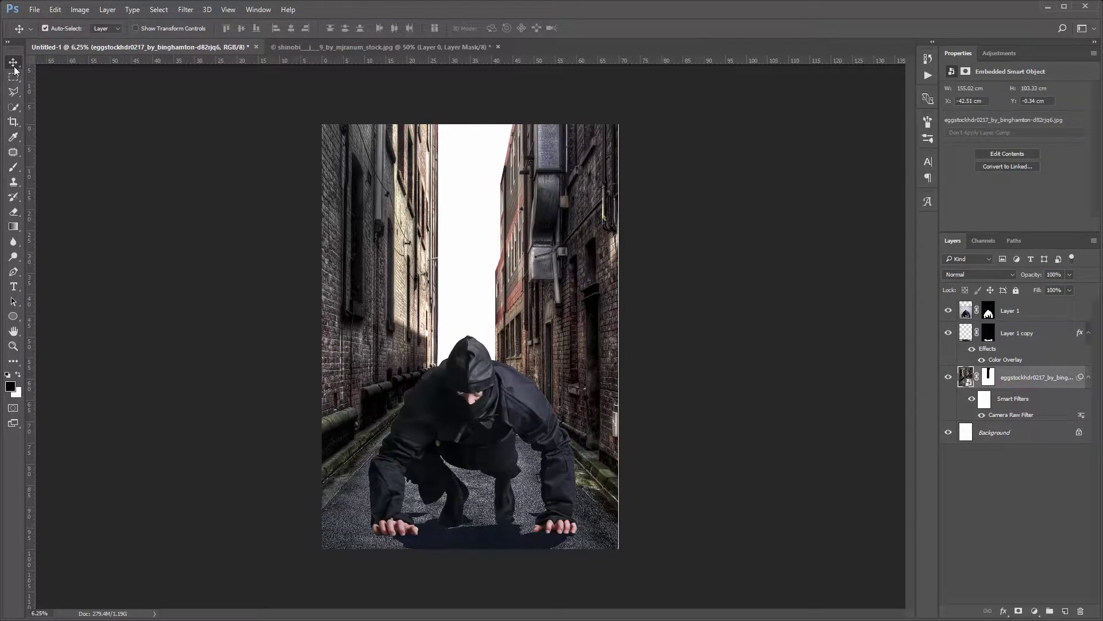
{"action": "key", "text": "ctrl+t"}
{"action": "mouse_move", "coordinate": [795, 342]}
{"action": "left_mouse_down"}
{"action": "mouse_move", "coordinate": [768, 342]}
{"action": "mouse_move", "coordinate": [801, 341]}
{"action": "left_mouse_up"}
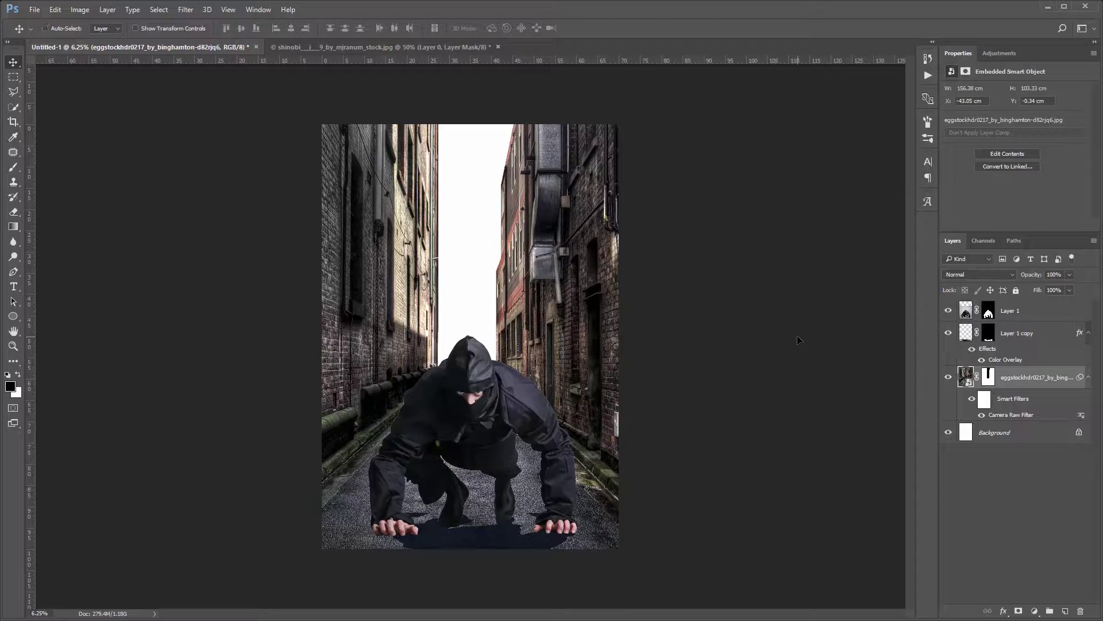
- Select the ninja's shadow layer and set the brush size to 385
{"action": "key", "text": "ctrl+plus"}
{"action": "key", "text": "ctrl+plus"}
{"action": "key", "text": "ctrl+plus"}
{"action": "left_click", "coordinate": [992, 339]}
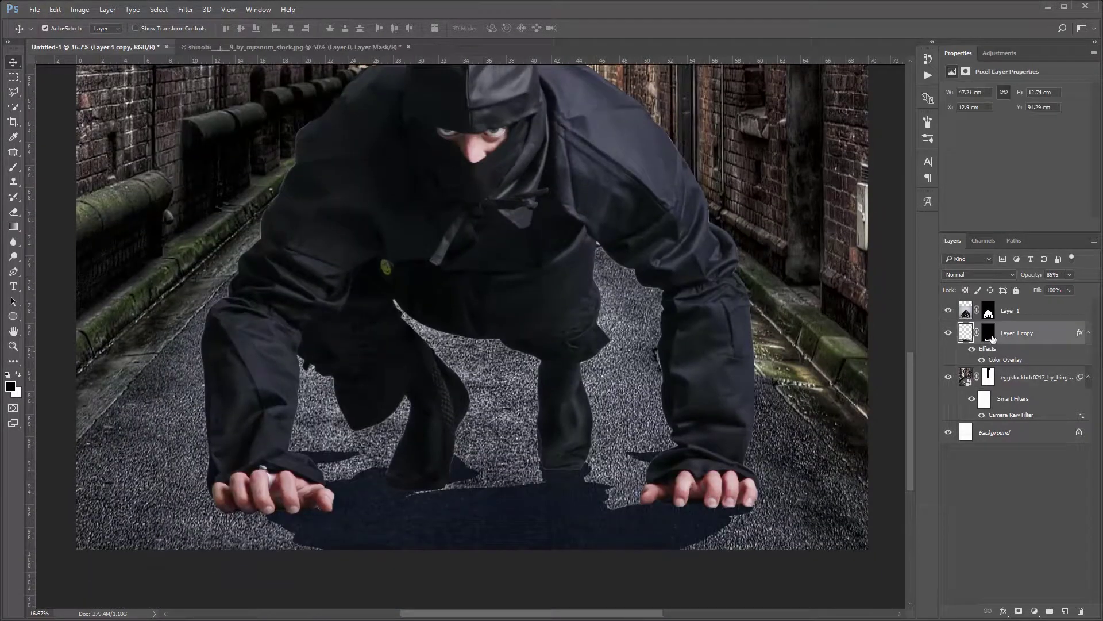
{"action": "key", "text": "b"}
{"action": "right_click", "coordinate": [678, 429]}
{"action": "type", "text": "385"}
{"action": "key", "text": "Return"}
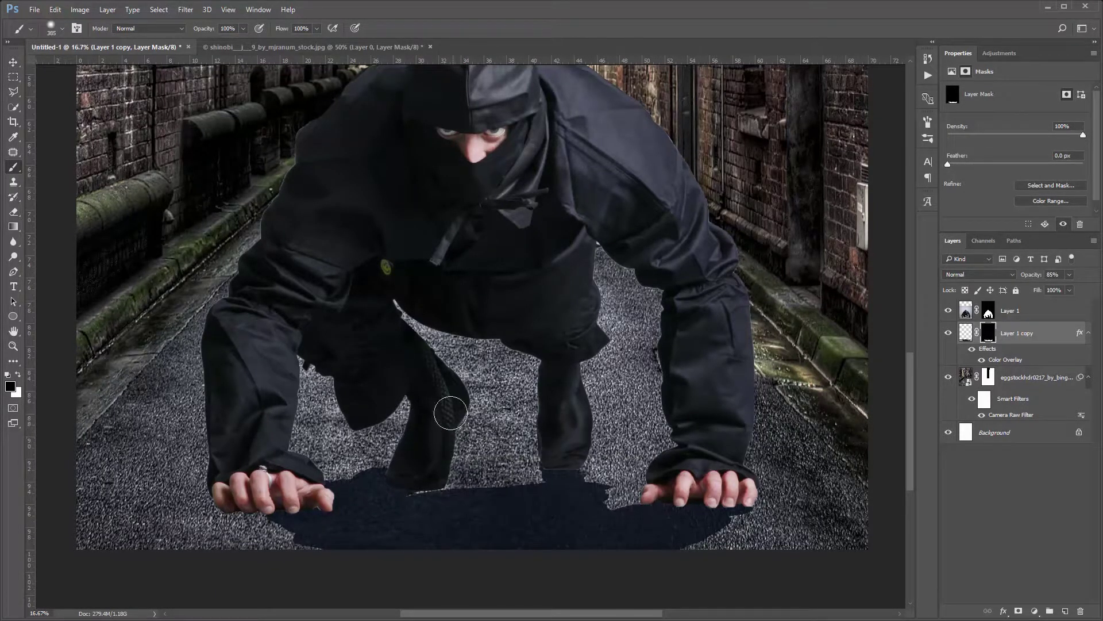
- Fade the shadow's edges on its mask with a 464 brush at low opacity, ending at 15%
{"action": "right_click", "coordinate": [422, 439]}
{"action": "type", "text": "464"}
{"action": "key", "text": "Return"}
{"action": "key", "text": "4"}
{"action": "key", "text": "3"}
{"action": "left_click_drag", "start_coordinate": [386, 439], "coordinate": [421, 420]}
{"action": "key", "text": "ctrl+minus"}
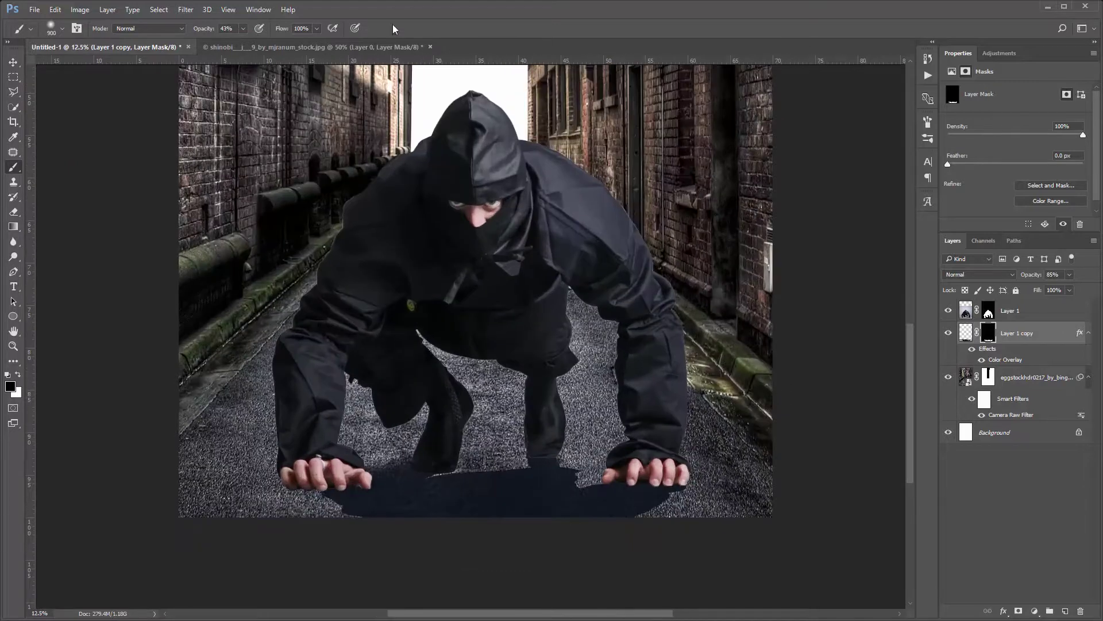
{"action": "left_click_drag", "start_coordinate": [229, 46], "coordinate": [228, 46]}
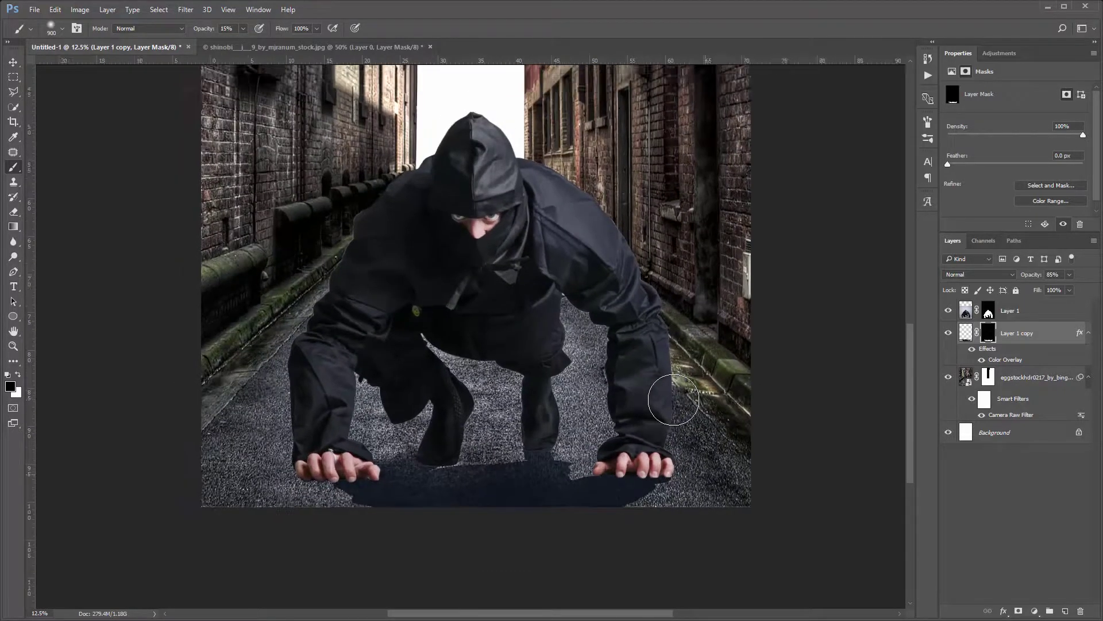
- Zoom out and create a new empty Layer 2
{"action": "key", "text": "v"}
{"action": "key", "text": "ctrl+minus"}
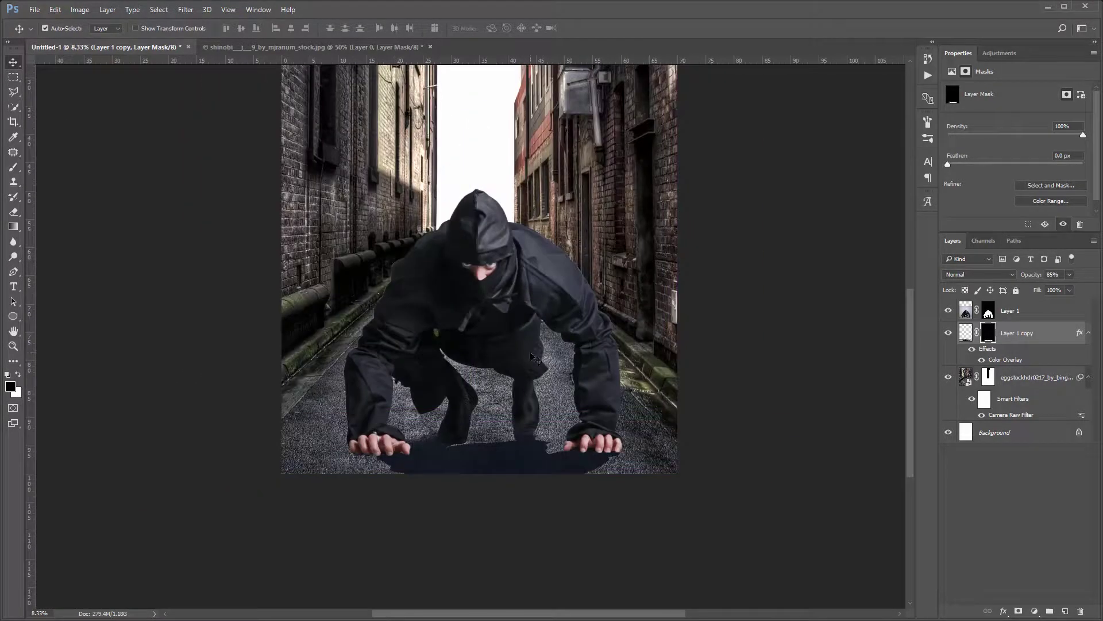
{"action": "key", "text": "ctrl+shift+alt+n"}
- Prepare the brush on Layer 2 with a colour sampled from the image
{"action": "key", "text": "b"}
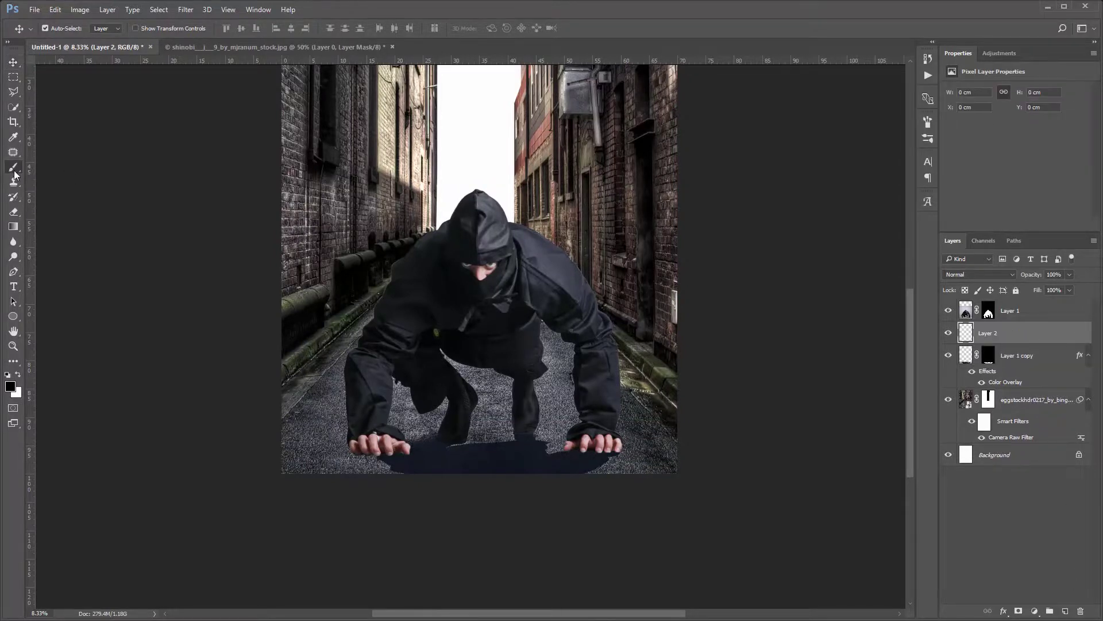
{"action": "right_click", "coordinate": [522, 458]}
{"action": "key", "text": "Escape"}
{"action": "key", "text": "i"}
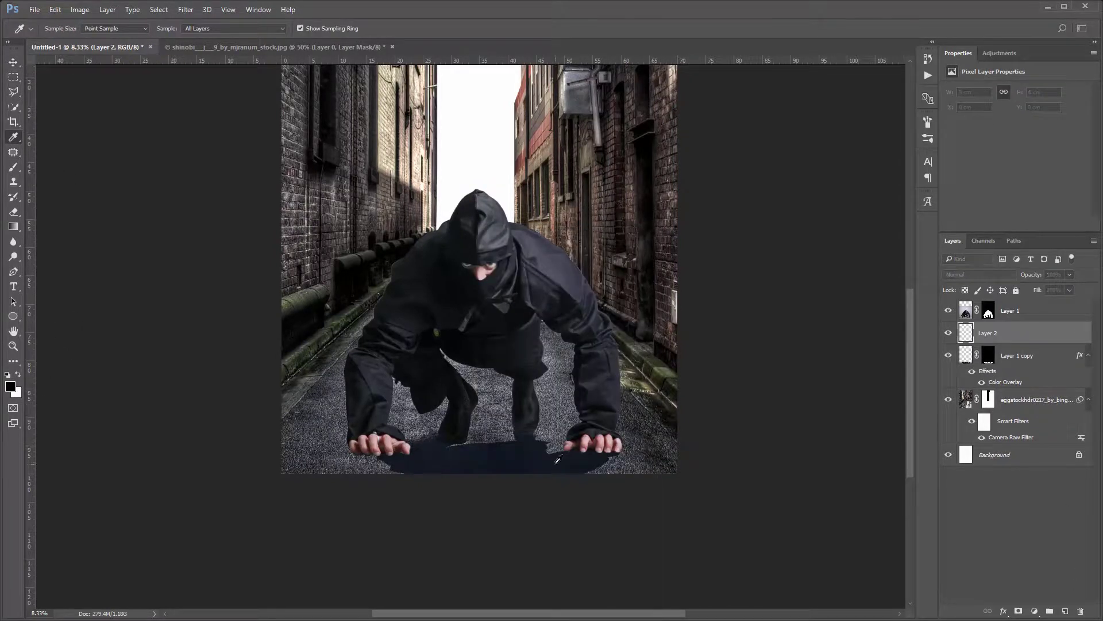
{"action": "key", "text": "b"}
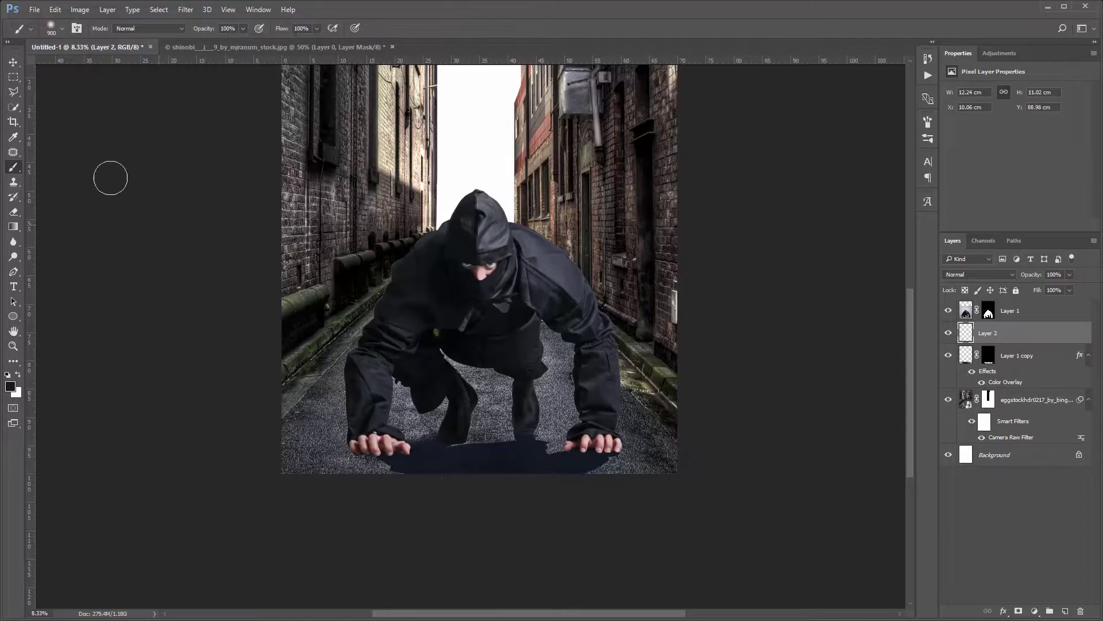
- Reshape the painted shadow stroke and position a duplicate under the other hand
{"action": "key", "text": "ctrl+t"}
{"action": "left_click_drag", "start_coordinate": [339, 475], "coordinate": [255, 512]}
{"action": "mouse_move", "coordinate": [380, 445]}
{"action": "left_mouse_down"}
{"action": "mouse_move", "coordinate": [406, 466]}
{"action": "mouse_move", "coordinate": [793, 452]}
{"action": "left_mouse_up"}
{"action": "key", "text": "Escape"}
{"action": "key", "text": "ctrl+t"}
{"action": "key", "text": "Return"}
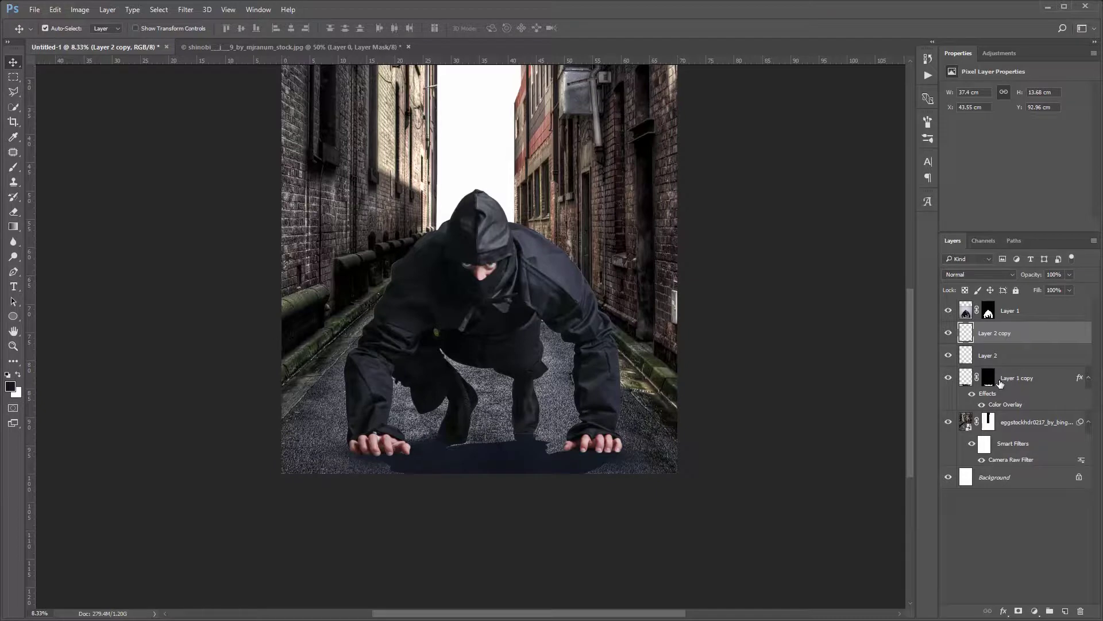
{"action": "left_click_drag", "start_coordinate": [670, 468], "coordinate": [665, 466]}
- Apply a Gaussian Blur to the ninja's cast shadow layer
{"action": "left_click", "coordinate": [1015, 358]}
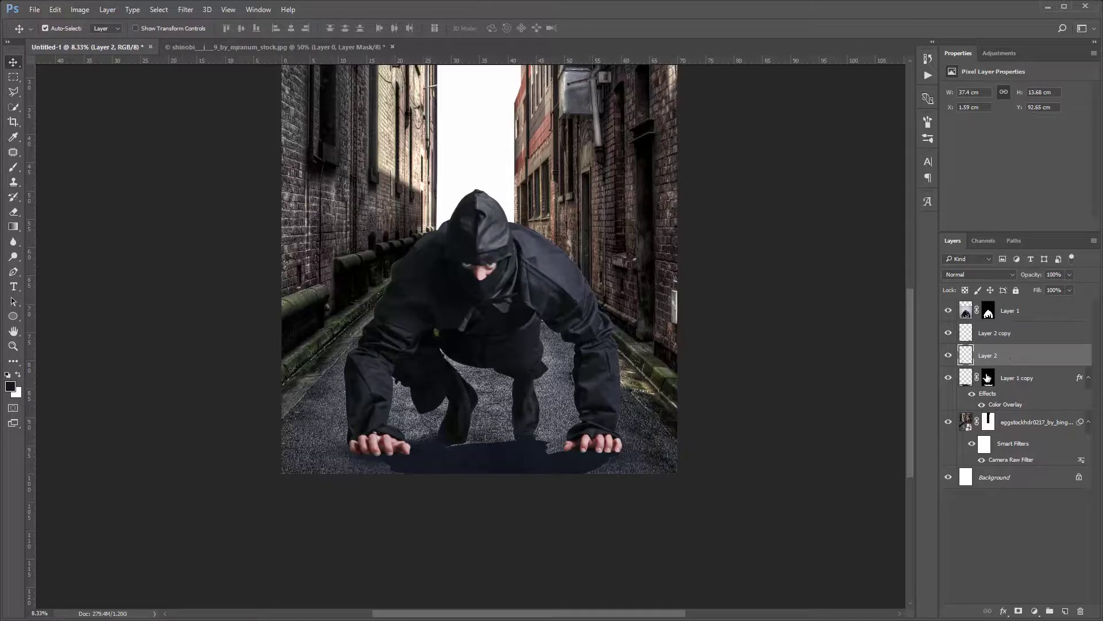
{"action": "left_click", "coordinate": [1012, 377]}
{"action": "left_click", "coordinate": [185, 10]}
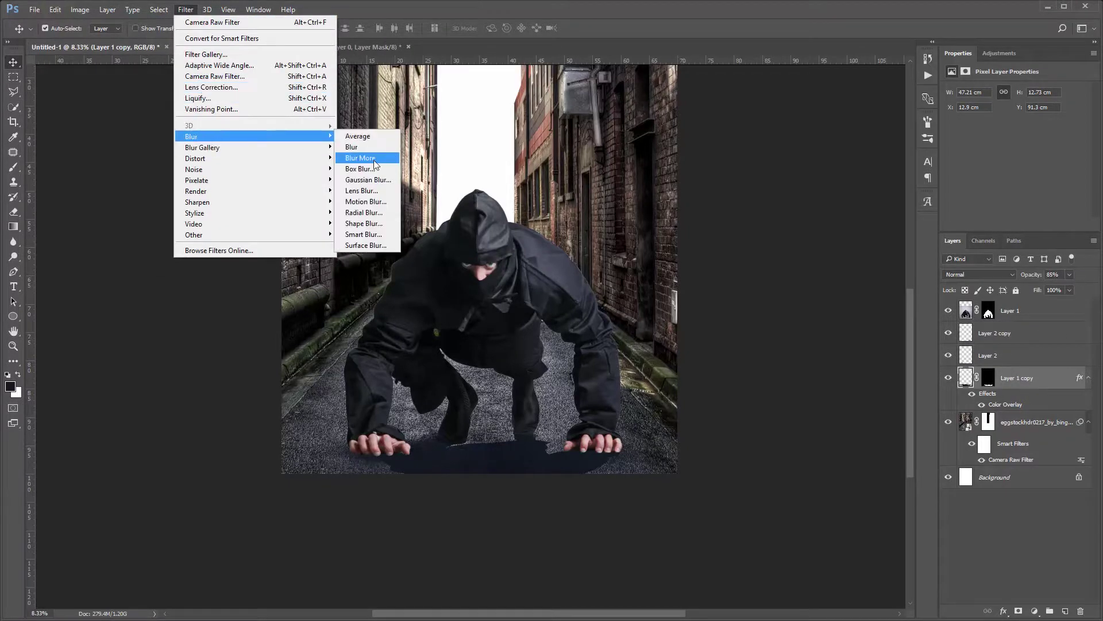
{"action": "left_click", "coordinate": [368, 194]}
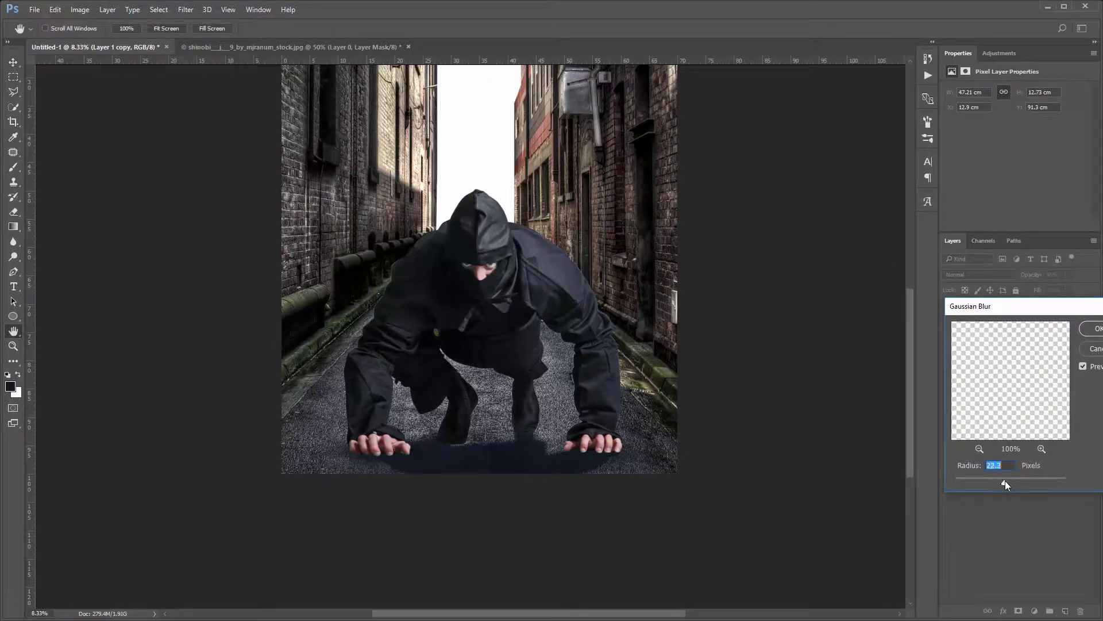
{"action": "key", "text": "Return"}
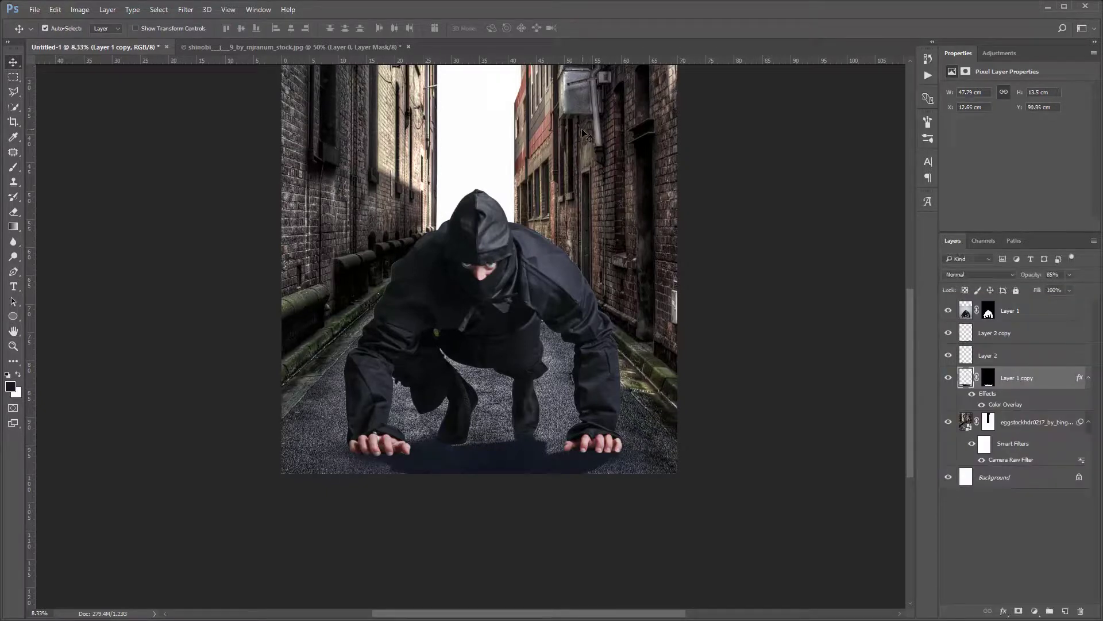
- Paint a dark patch on a new Layer 3 and squash it flat under the ninja
{"action": "left_click", "coordinate": [1066, 611], "text": "ctrl"}
{"action": "key", "text": "b"}
{"action": "left_click", "coordinate": [460, 426]}
{"action": "key", "text": "ctrl+t"}
{"action": "left_click_drag", "start_coordinate": [459, 380], "coordinate": [459, 405]}
{"action": "left_click_drag", "start_coordinate": [508, 473], "coordinate": [544, 475]}
{"action": "left_click_drag", "start_coordinate": [489, 426], "coordinate": [516, 440]}
{"action": "key", "text": "Return"}
- Duplicate the patch layer, reshape it narrower and taller, and shift it down slightly
{"action": "key", "text": "ctrl+j"}
{"action": "key", "text": "ctrl+t"}
{"action": "left_click_drag", "start_coordinate": [520, 408], "coordinate": [520, 387]}
{"action": "left_click_drag", "start_coordinate": [520, 473], "coordinate": [520, 485]}
{"action": "left_click_drag", "start_coordinate": [584, 441], "coordinate": [533, 426], "text": "alt"}
{"action": "key", "text": "Return"}
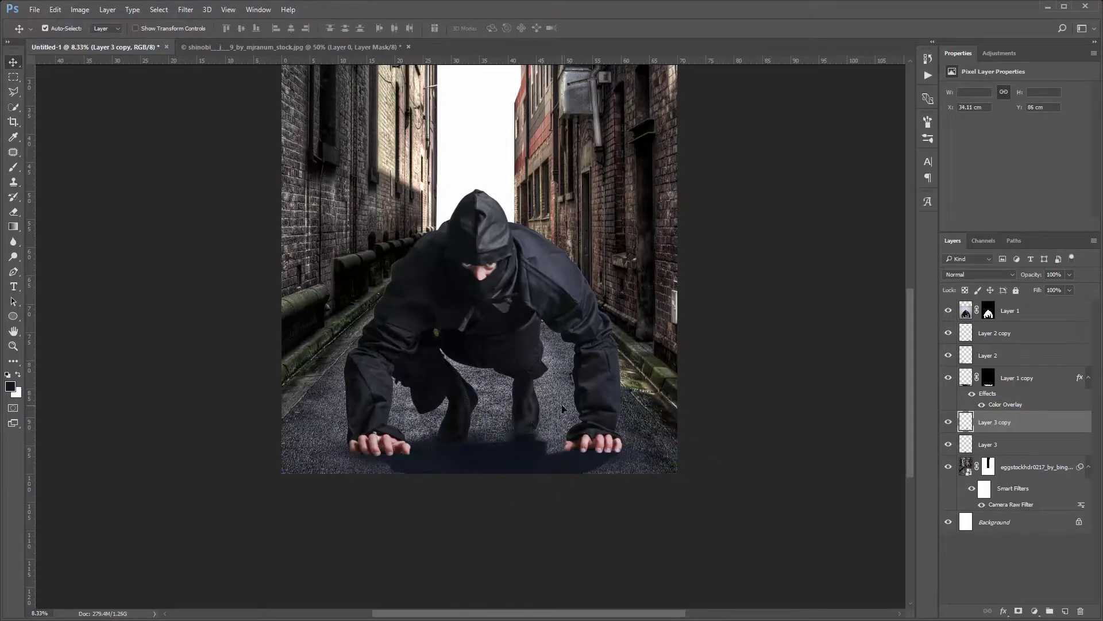
{"action": "key", "text": "ctrl+minus"}
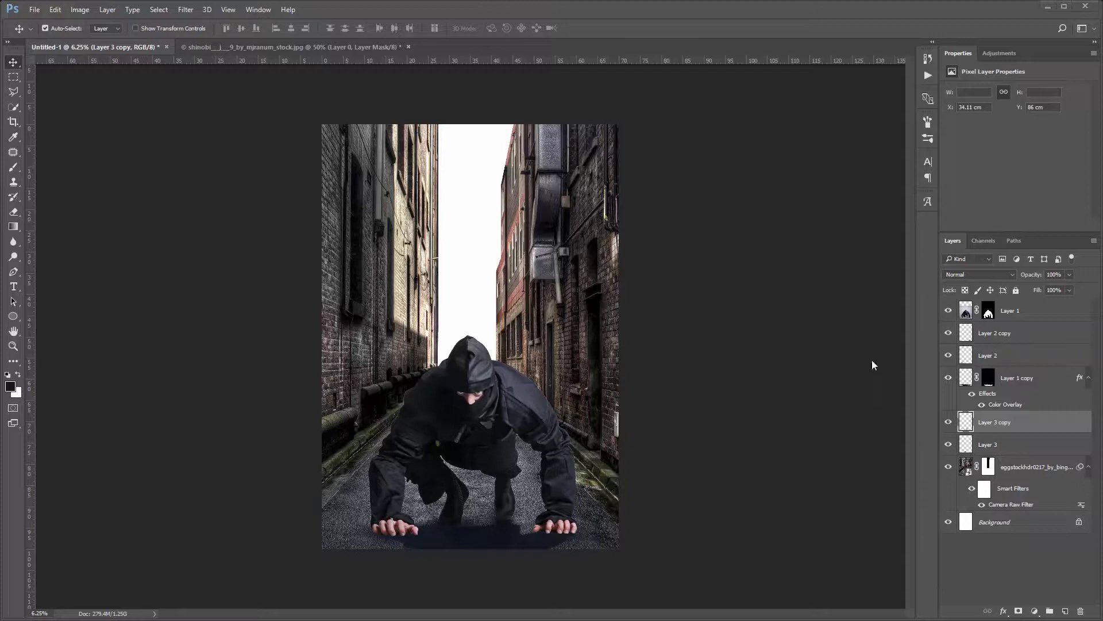
- Place Embedded the stormy_sky_stock_004 image into the poster
{"action": "left_click", "coordinate": [35, 10]}
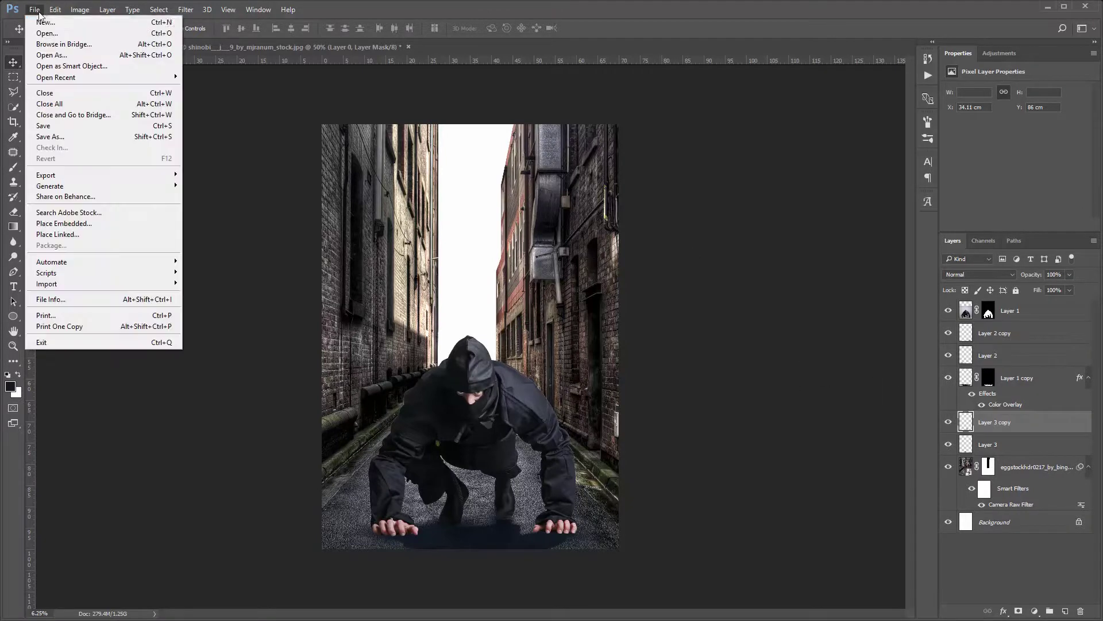
{"action": "left_click", "coordinate": [57, 215]}
{"action": "scroll", "coordinate": [368, 253], "scroll_direction": "down", "scroll_amount": 3}
{"action": "scroll", "coordinate": [368, 253], "scroll_direction": "down", "scroll_amount": 3}
{"action": "scroll", "coordinate": [368, 253], "scroll_direction": "down", "scroll_amount": 3}
{"action": "scroll", "coordinate": [367, 253], "scroll_direction": "down", "scroll_amount": 3}
{"action": "left_click", "coordinate": [253, 273]}
{"action": "left_click", "coordinate": [345, 432]}
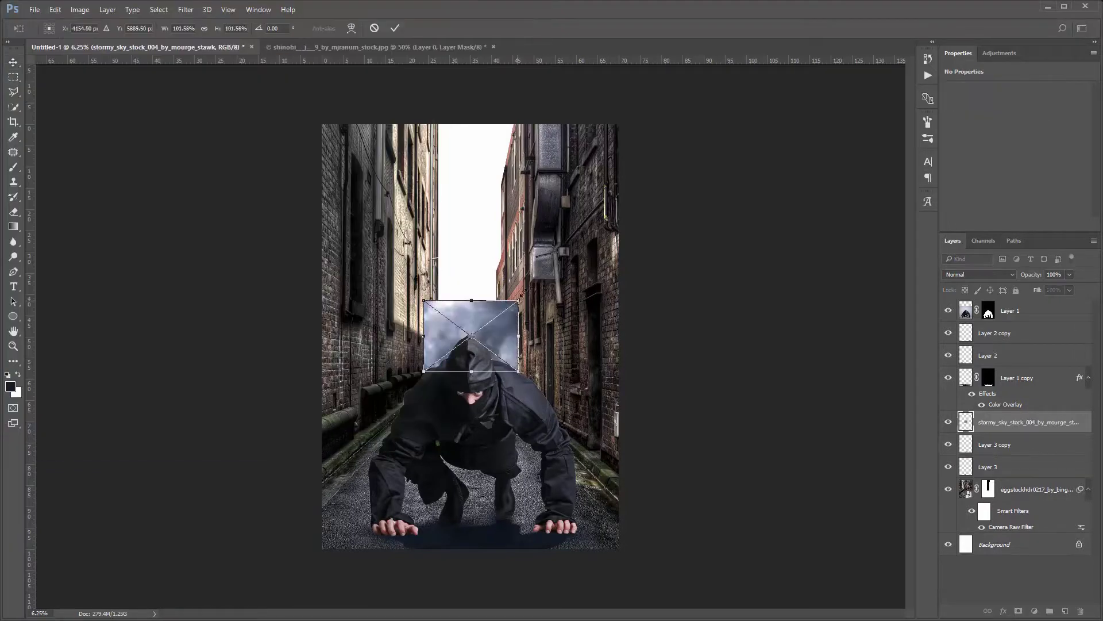
- Flip the sky horizontally, stretch it over the upper poster, and nudge it down slightly
{"action": "right_click", "coordinate": [539, 276]}
{"action": "left_click", "coordinate": [581, 434]}
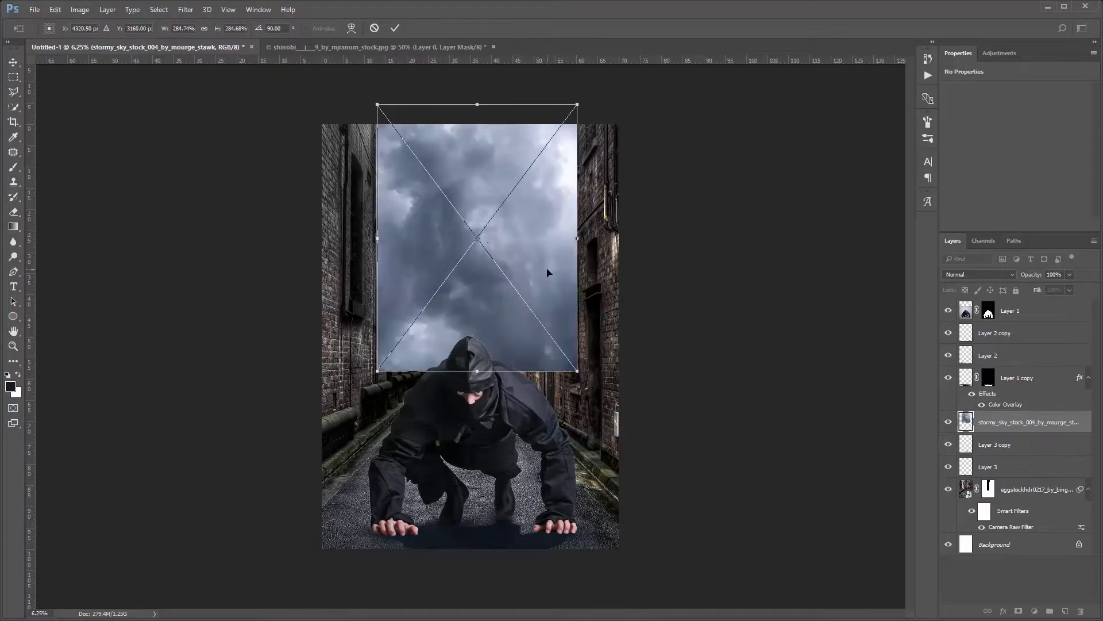
{"action": "left_click_drag", "start_coordinate": [536, 233], "coordinate": [482, 253]}
{"action": "left_click_drag", "start_coordinate": [524, 391], "coordinate": [621, 457]}
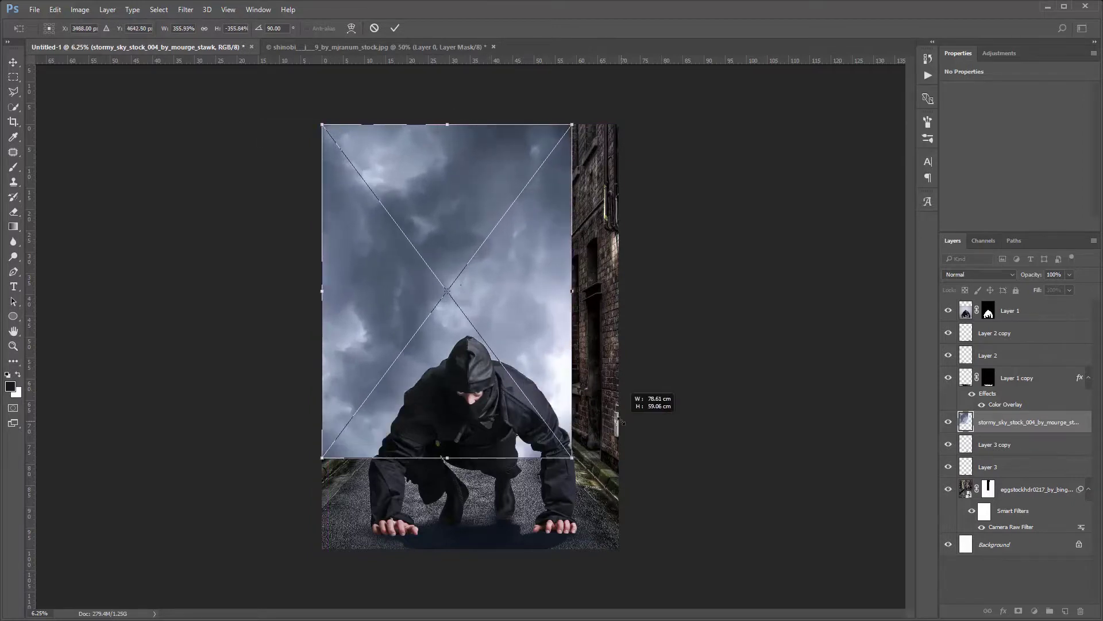
{"action": "left_click_drag", "start_coordinate": [622, 124], "coordinate": [622, 89]}
{"action": "left_click_drag", "start_coordinate": [470, 464], "coordinate": [472, 478]}
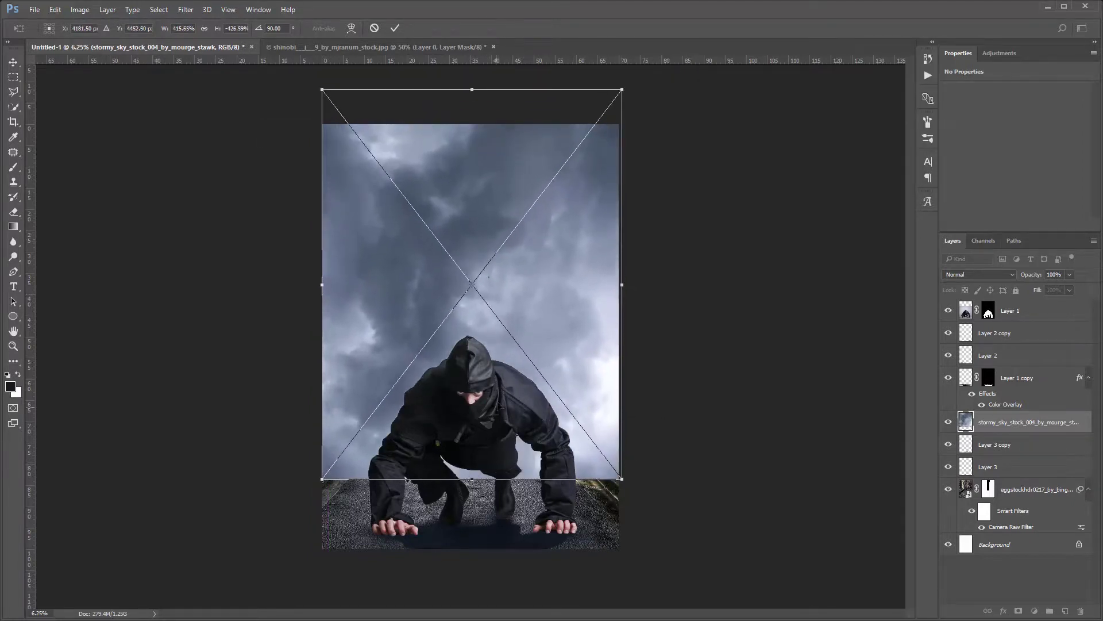
{"action": "key", "text": "Return"}
{"action": "left_click_drag", "start_coordinate": [508, 226], "coordinate": [505, 255]}
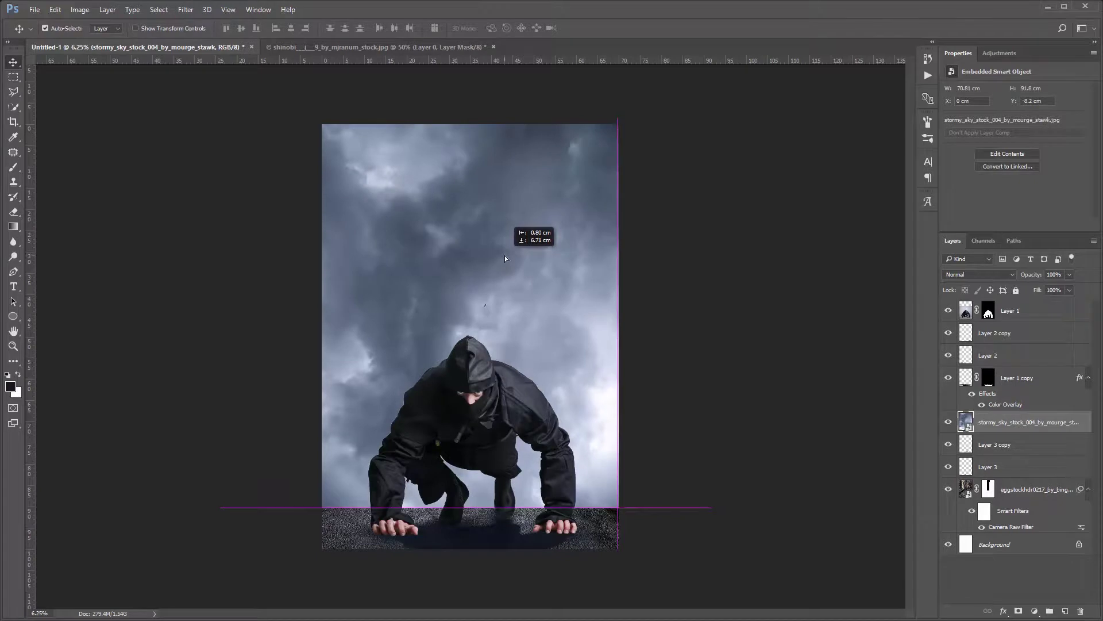
- Add a white layer mask to the sky layer with the Brush tool ready
{"action": "key", "text": "ctrl+plus"}
{"action": "scroll", "coordinate": [518, 226], "scroll_direction": "down", "scroll_amount": 1}
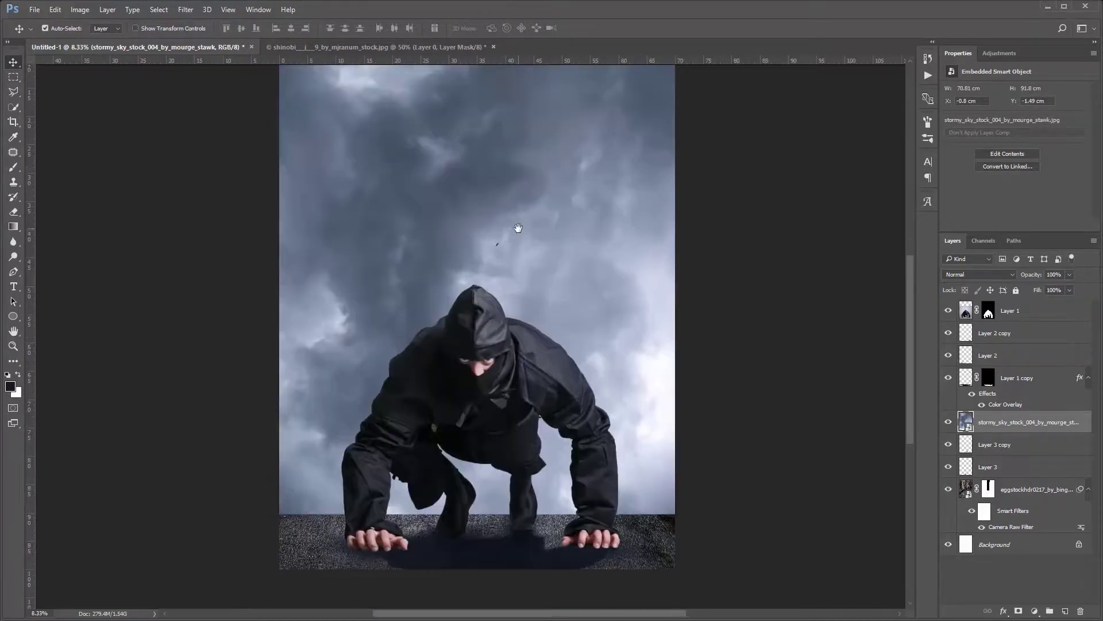
{"action": "key", "text": "b"}
{"action": "left_click", "coordinate": [1018, 611]}
{"action": "right_click", "coordinate": [442, 229]}
- Paint the sky mask with a large smoke brush to reveal road and smoke at lower left and right
{"action": "scroll", "coordinate": [577, 426], "scroll_direction": "down", "scroll_amount": 5}
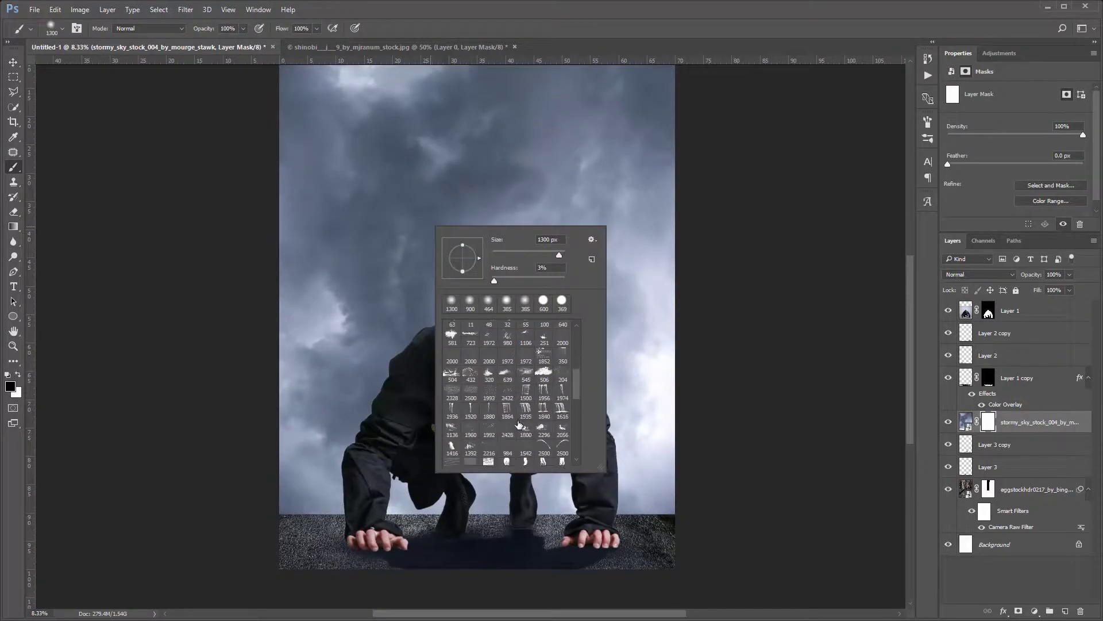
{"action": "scroll", "coordinate": [577, 431], "scroll_direction": "down", "scroll_amount": 2}
{"action": "left_click", "coordinate": [490, 424]}
{"action": "left_click", "coordinate": [402, 368]}
{"action": "right_click", "coordinate": [367, 363]}
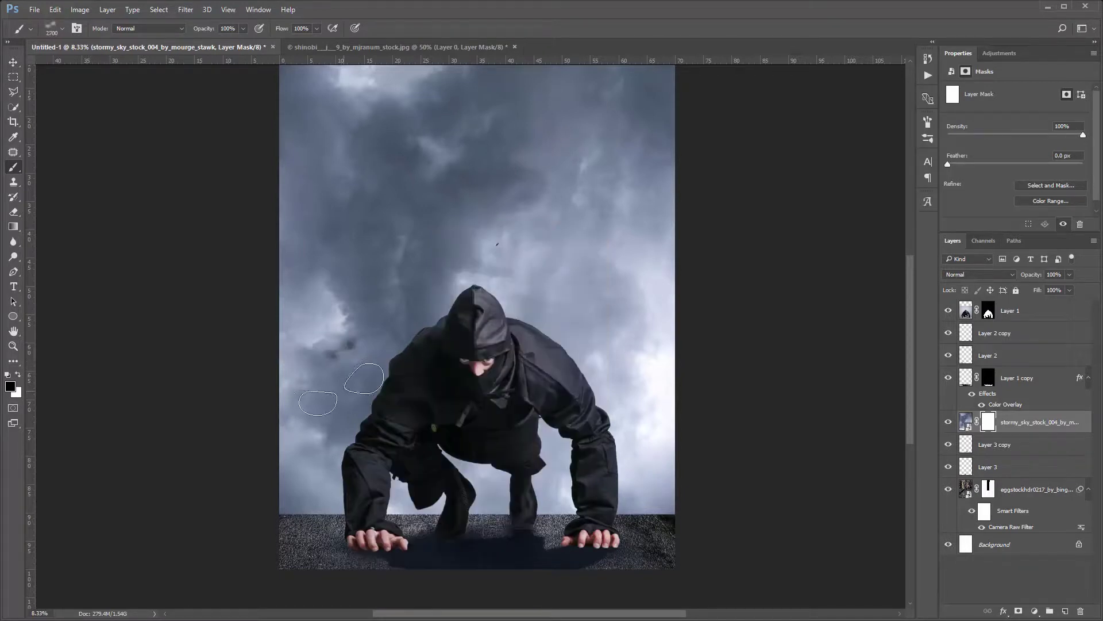
{"action": "left_click_drag", "start_coordinate": [341, 351], "coordinate": [287, 506]}
{"action": "left_click_drag", "start_coordinate": [394, 534], "coordinate": [621, 517]}
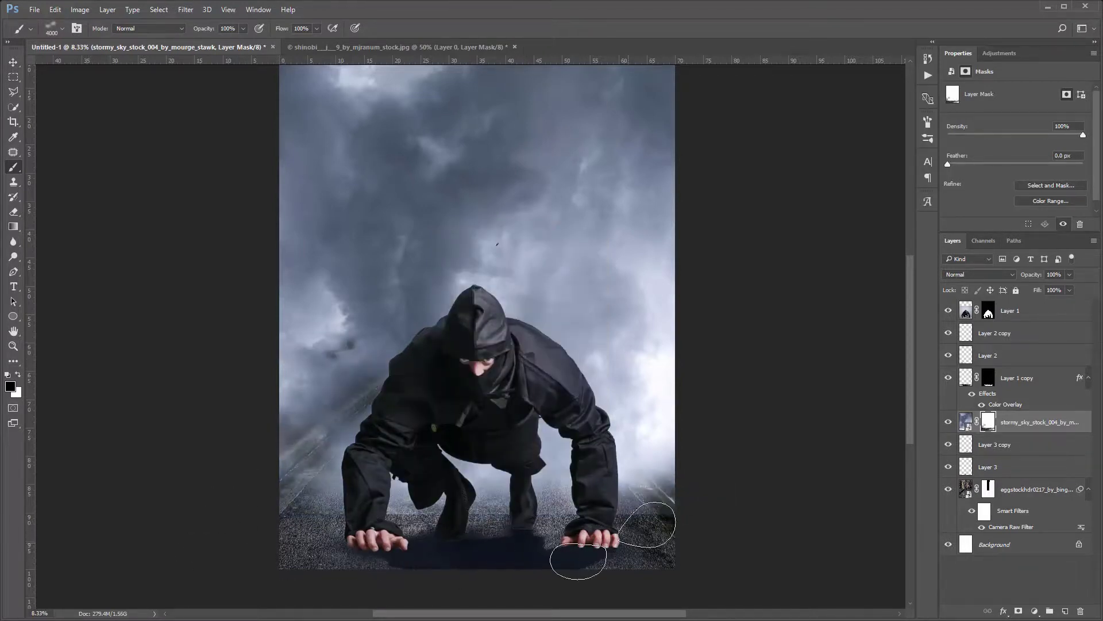
- Reveal the smoky left brick wall and right building walls with a 5000 px brush at 30% opacity
{"action": "left_click_drag", "start_coordinate": [232, 46], "coordinate": [208, 43]}
{"action": "right_click", "coordinate": [468, 299]}
{"action": "key", "text": "Return"}
{"action": "left_click_drag", "start_coordinate": [345, 345], "coordinate": [376, 454]}
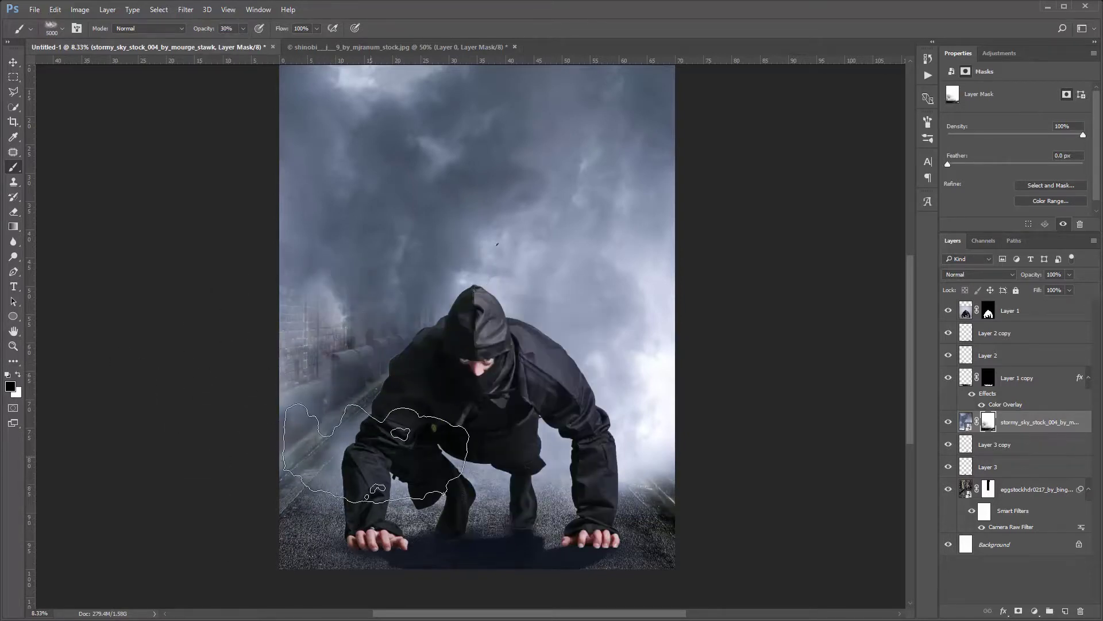
{"action": "left_click_drag", "start_coordinate": [624, 228], "coordinate": [613, 334]}
{"action": "left_click_drag", "start_coordinate": [665, 270], "coordinate": [690, 218]}
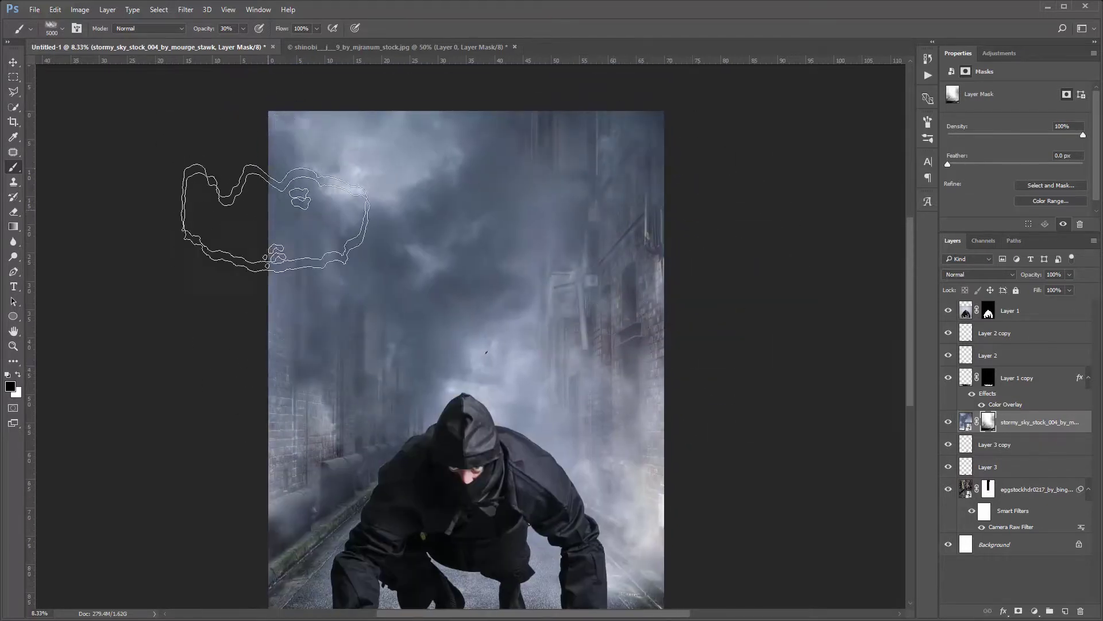
{"action": "left_click_drag", "start_coordinate": [275, 217], "coordinate": [345, 295]}
{"action": "mouse_move", "coordinate": [389, 205]}
{"action": "left_mouse_down"}
{"action": "mouse_move", "coordinate": [389, 308]}
{"action": "mouse_move", "coordinate": [383, 281]}
{"action": "left_mouse_up"}
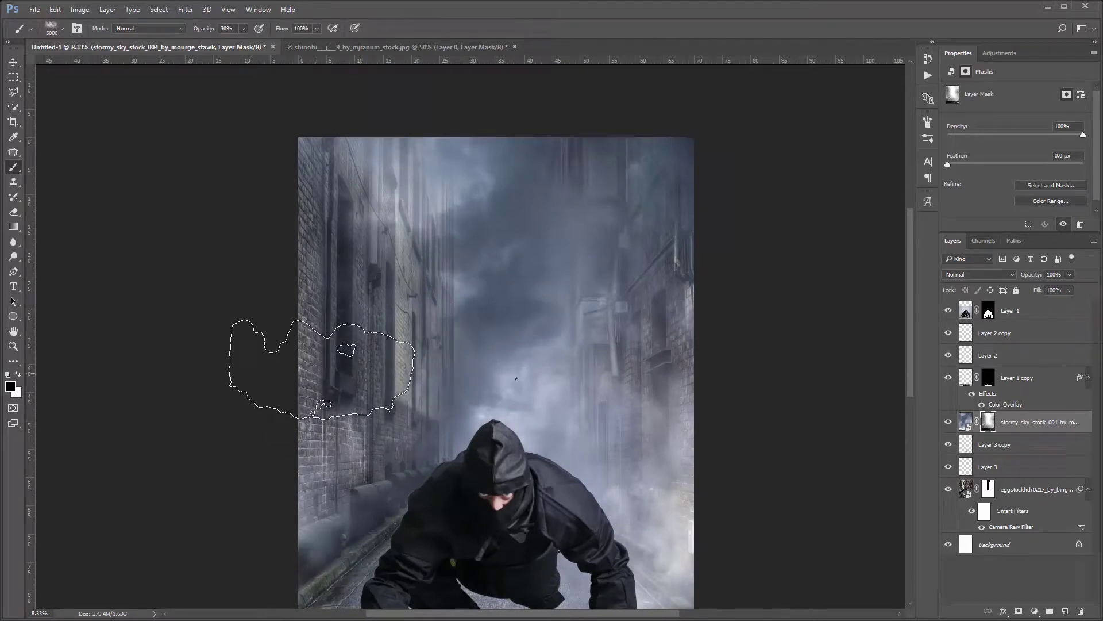
{"action": "left_click_drag", "start_coordinate": [270, 219], "coordinate": [295, 129]}
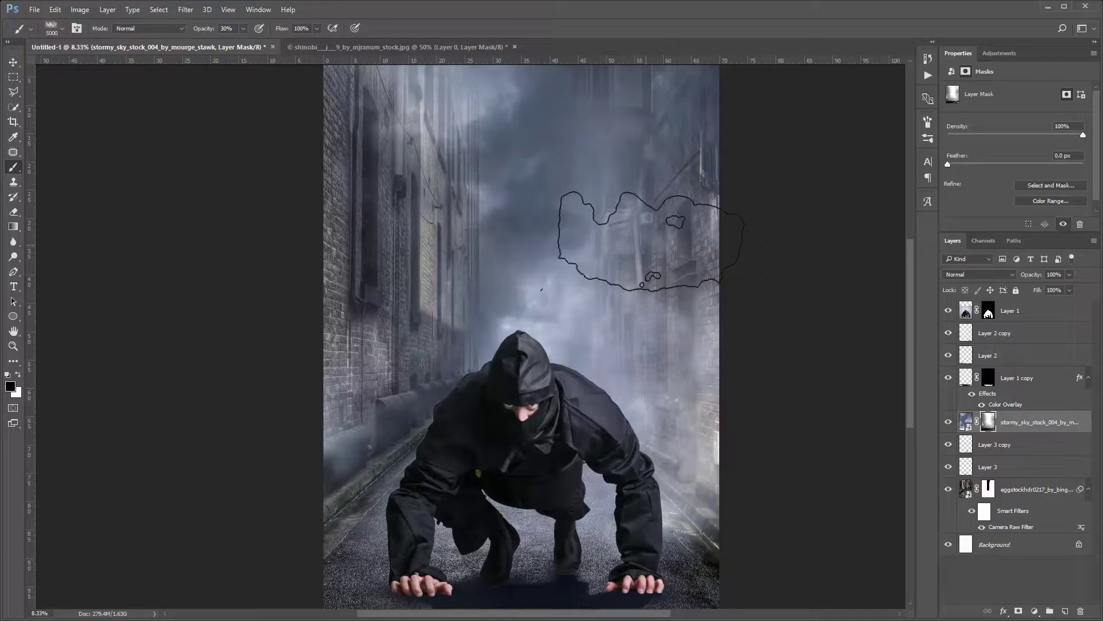
{"action": "left_click_drag", "start_coordinate": [653, 123], "coordinate": [621, 165]}
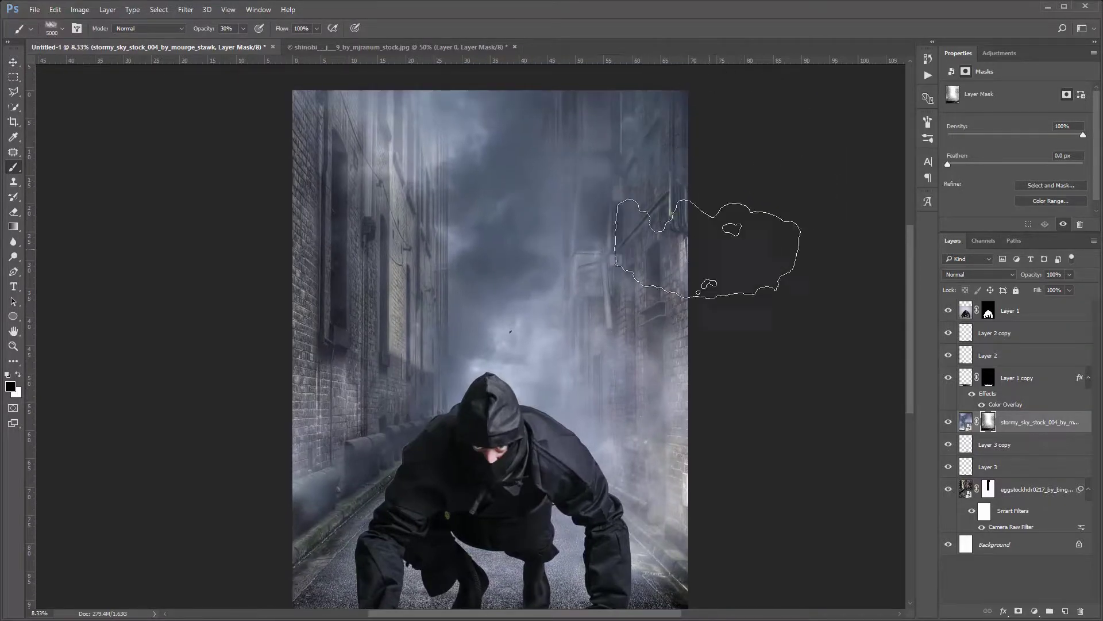
{"action": "mouse_move", "coordinate": [709, 268]}
{"action": "left_mouse_down"}
{"action": "mouse_move", "coordinate": [553, 330]}
{"action": "mouse_move", "coordinate": [523, 263]}
{"action": "left_mouse_up"}
- Clear fog from the right wall with cloud brushes, moving to a slightly enlarged 1200 px cloud brush
{"action": "right_click", "coordinate": [541, 286]}
{"action": "left_click", "coordinate": [540, 208]}
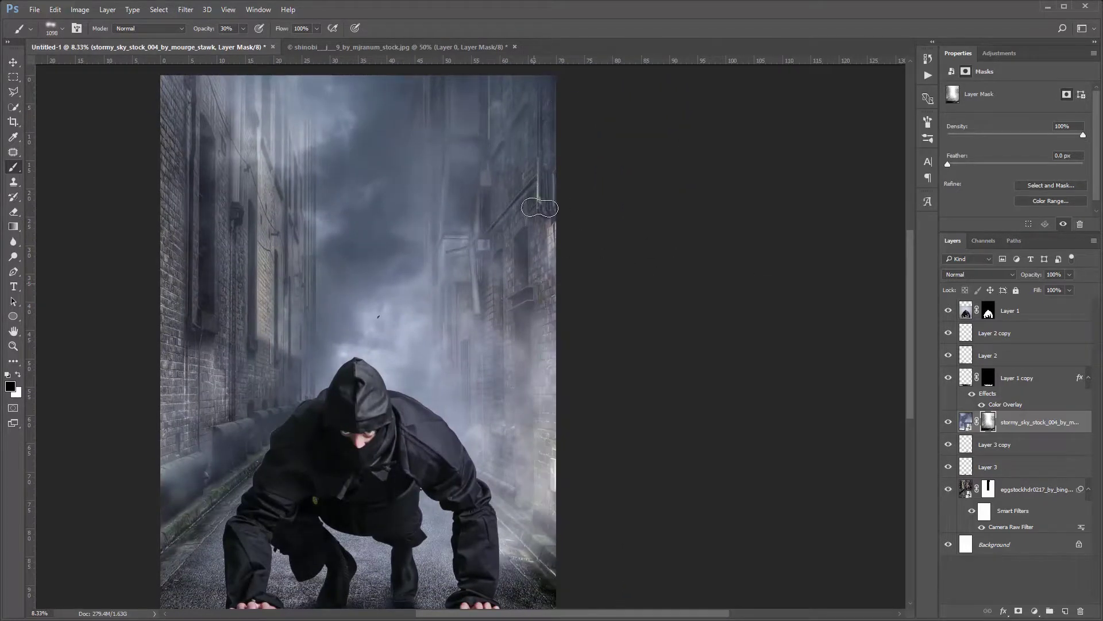
{"action": "left_click_drag", "start_coordinate": [584, 212], "coordinate": [529, 357]}
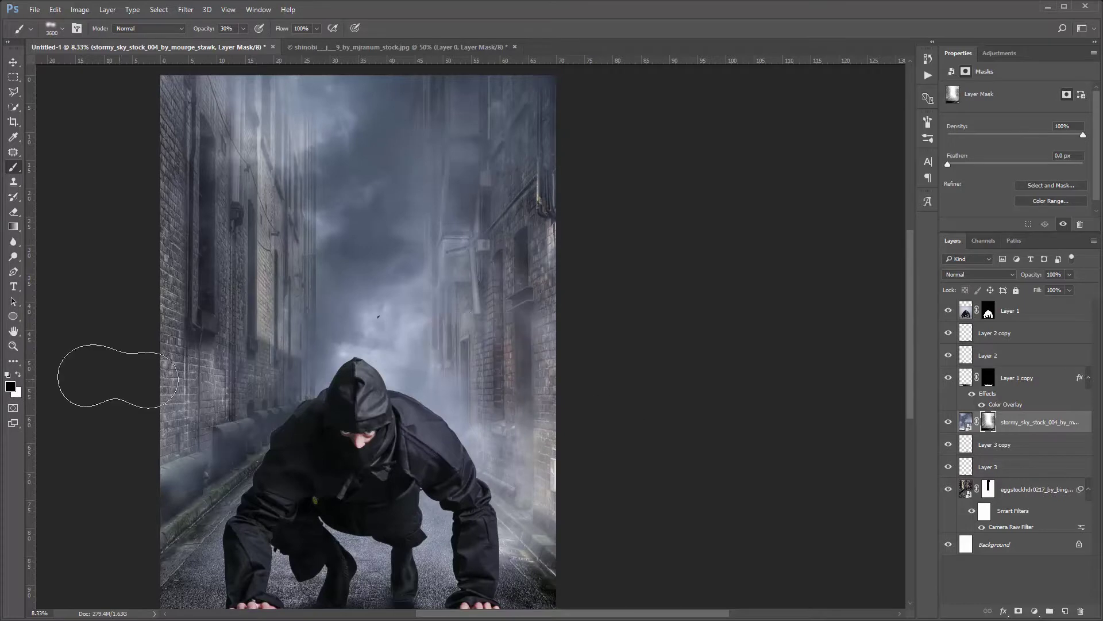
{"action": "scroll", "coordinate": [150, 259], "scroll_direction": "up", "scroll_amount": 2}
{"action": "right_click", "coordinate": [392, 329]}
{"action": "double_click", "coordinate": [305, 253]}
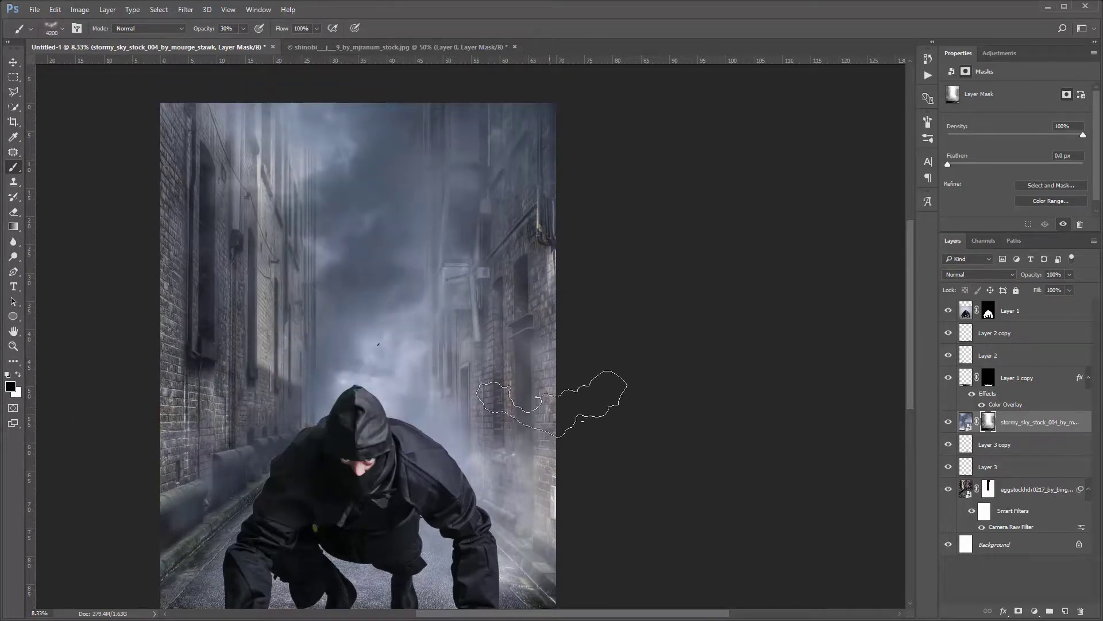
{"action": "scroll", "coordinate": [604, 436], "scroll_direction": "down", "scroll_amount": 2}
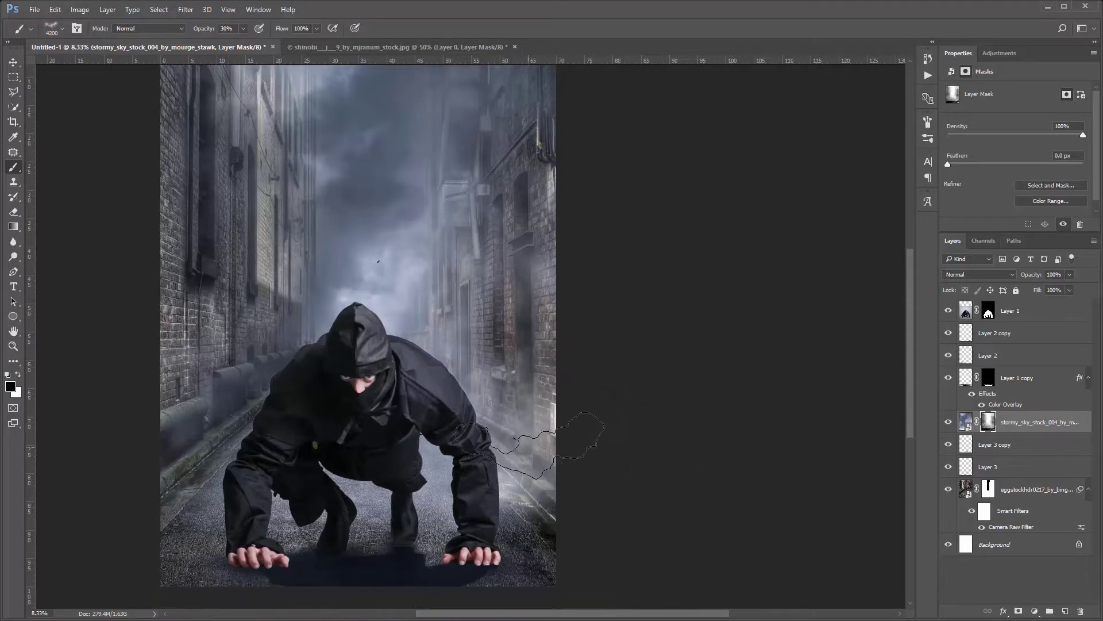
{"action": "scroll", "coordinate": [278, 337], "scroll_direction": "up", "scroll_amount": 1}
{"action": "scroll", "coordinate": [279, 338], "scroll_direction": "up", "scroll_amount": 1}
{"action": "key", "text": "bracketright"}
{"action": "key", "text": "bracketright"}
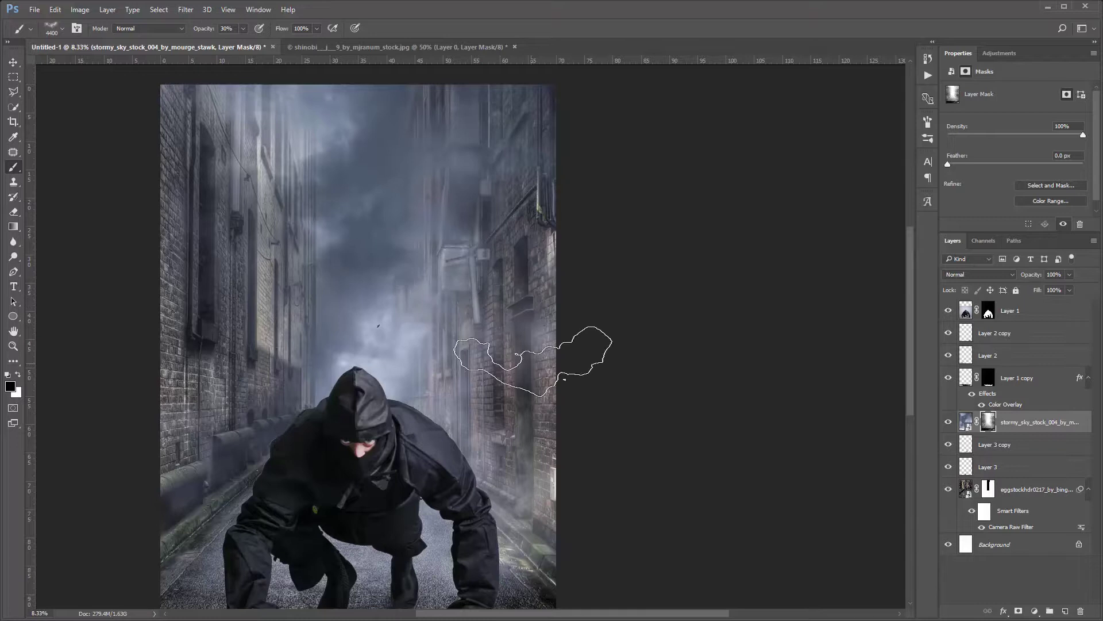
- Switch to a 2600 px textured brush for the mask painting
{"action": "right_click", "coordinate": [466, 348]}
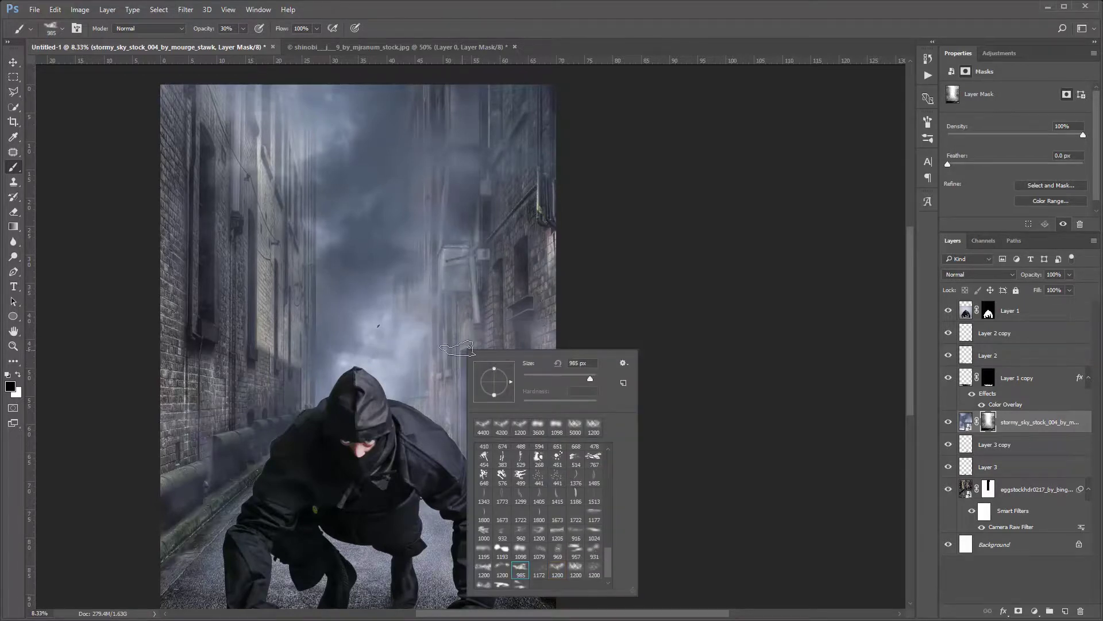
{"action": "left_click", "coordinate": [520, 569]}
{"action": "key", "text": "Return"}
{"action": "scroll", "coordinate": [517, 345], "scroll_direction": "up", "scroll_amount": 1}
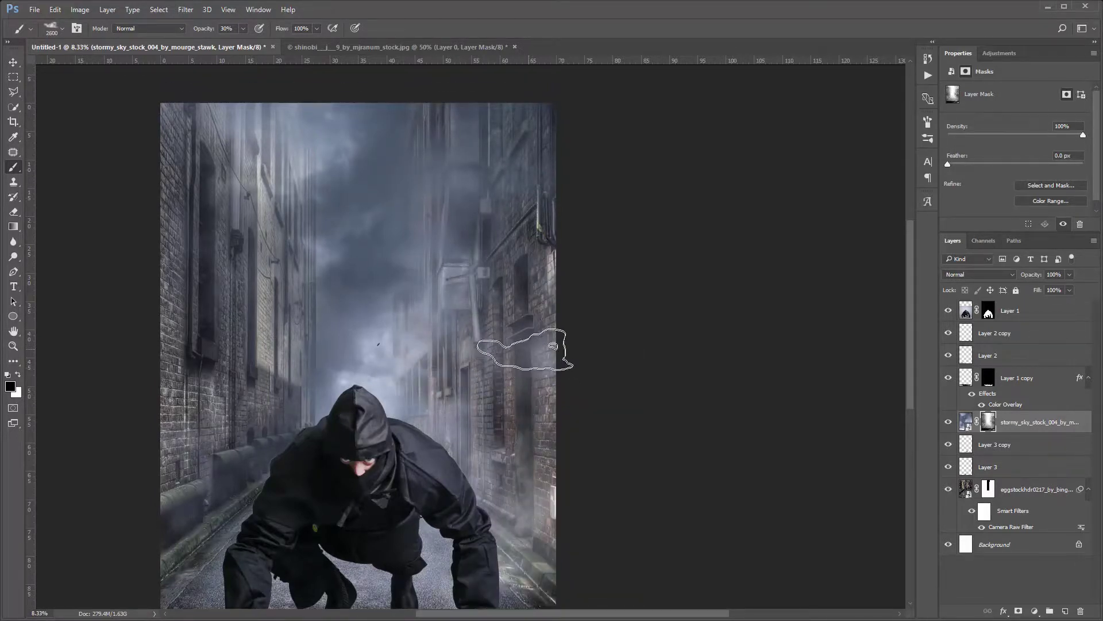
{"action": "scroll", "coordinate": [517, 345], "scroll_direction": "down", "scroll_amount": 1, "text": "alt"}
- Try a Camera Raw pass on the sky (temperature +7, vibrance -7), then undo it
{"action": "left_click", "coordinate": [968, 422]}
{"action": "left_click", "coordinate": [185, 9]}
{"action": "key", "text": "Escape"}
{"action": "key", "text": "ctrl+shift+a"}
{"action": "left_click_drag", "start_coordinate": [741, 231], "coordinate": [746, 231]}
{"action": "left_click_drag", "start_coordinate": [741, 421], "coordinate": [738, 422]}
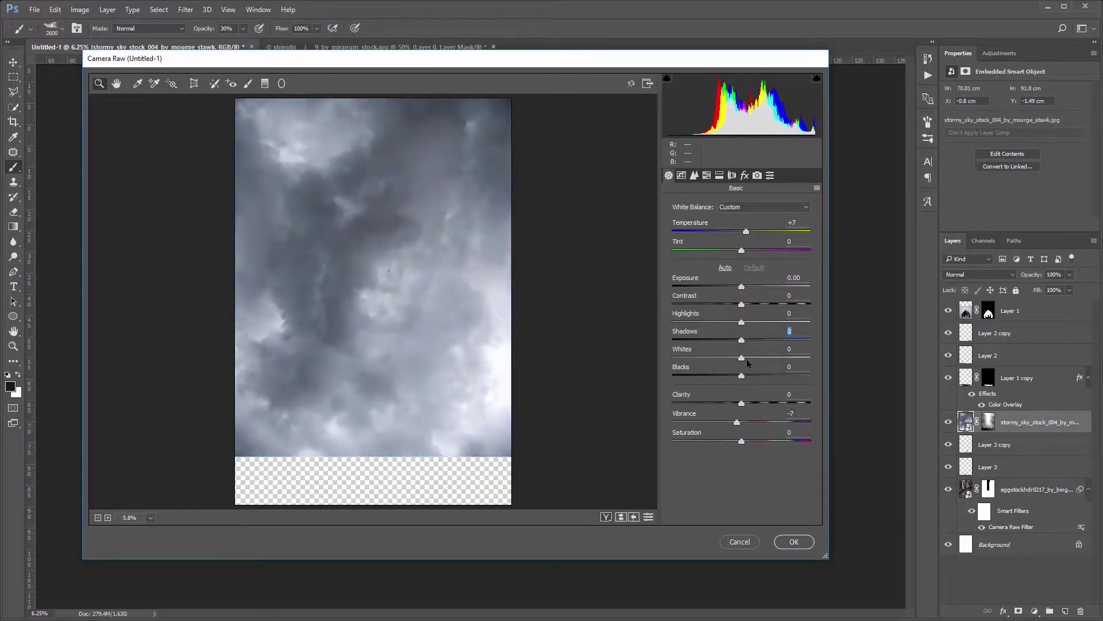
{"action": "key", "text": "Return"}
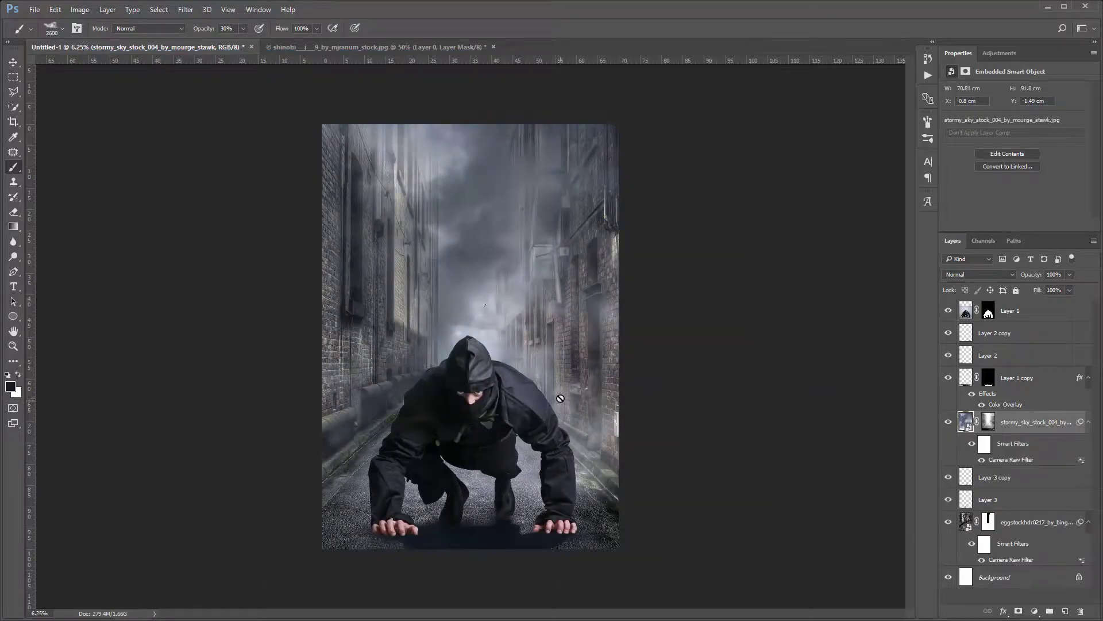
{"action": "key", "text": "ctrl+z"}
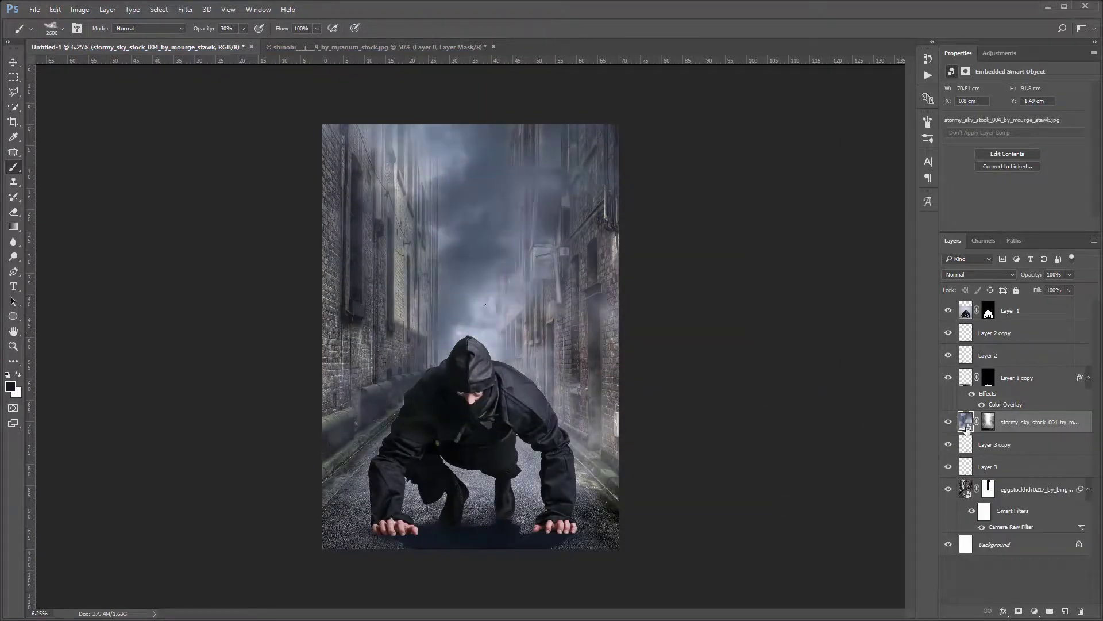
- Add a Hue/Saturation adjustment clipped to the sky, with Hue -14 and Saturation -14
{"action": "left_click", "coordinate": [1035, 611]}
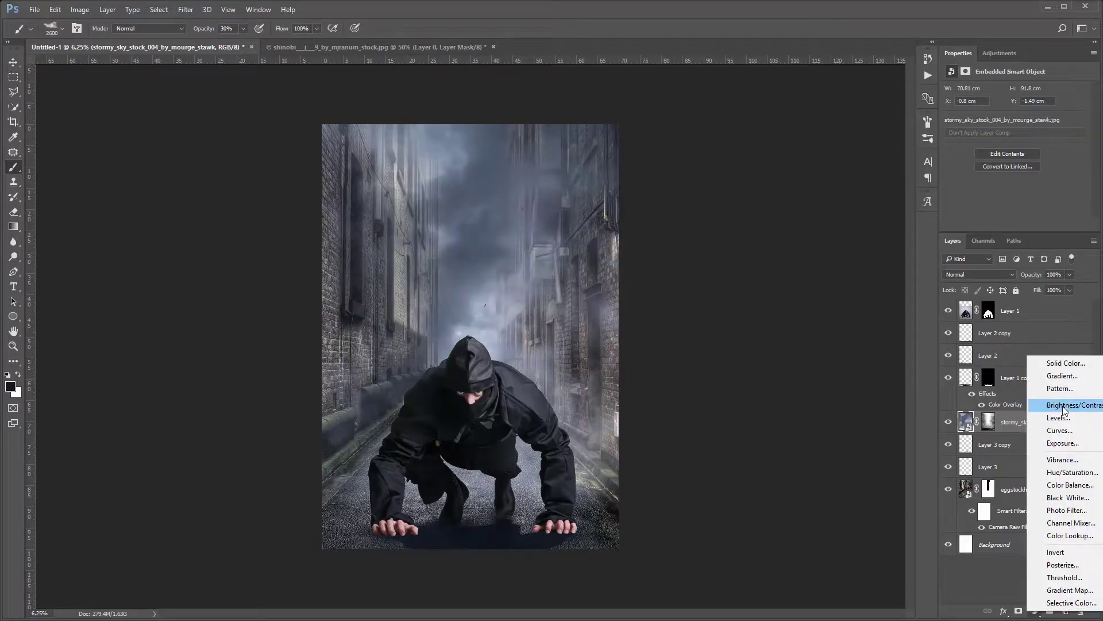
{"action": "right_click", "coordinate": [751, 377]}
{"action": "left_click", "coordinate": [1034, 611]}
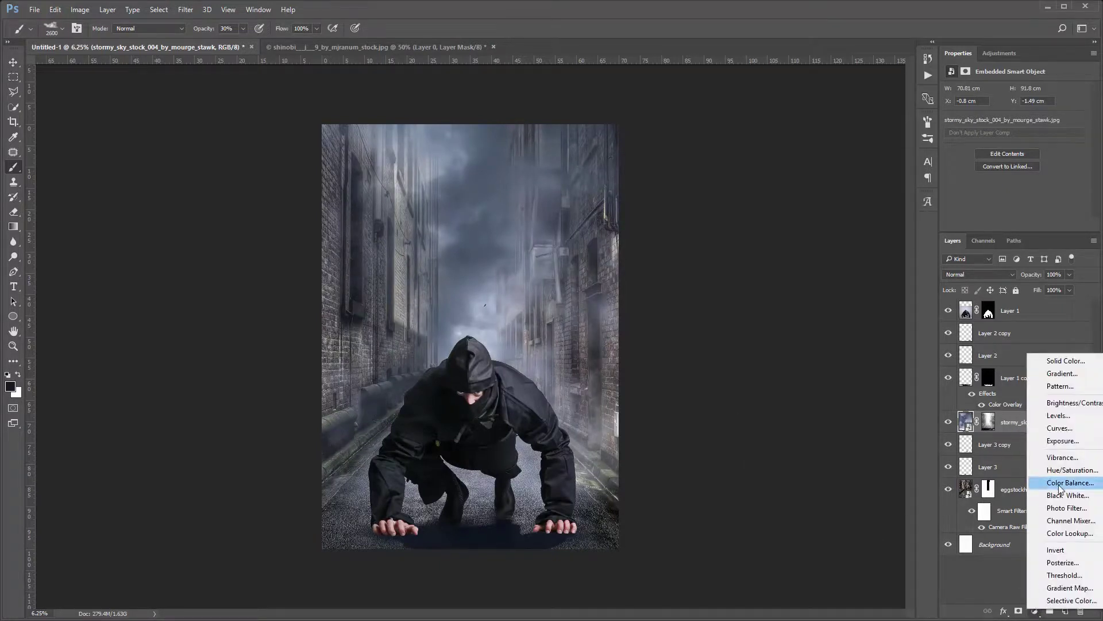
{"action": "left_click", "coordinate": [1069, 469]}
{"action": "left_click", "coordinate": [1014, 224]}
{"action": "mouse_move", "coordinate": [1015, 132]}
{"action": "left_mouse_down"}
{"action": "mouse_move", "coordinate": [1067, 134]}
{"action": "mouse_move", "coordinate": [1015, 132]}
{"action": "mouse_move", "coordinate": [1006, 155]}
{"action": "left_mouse_up"}
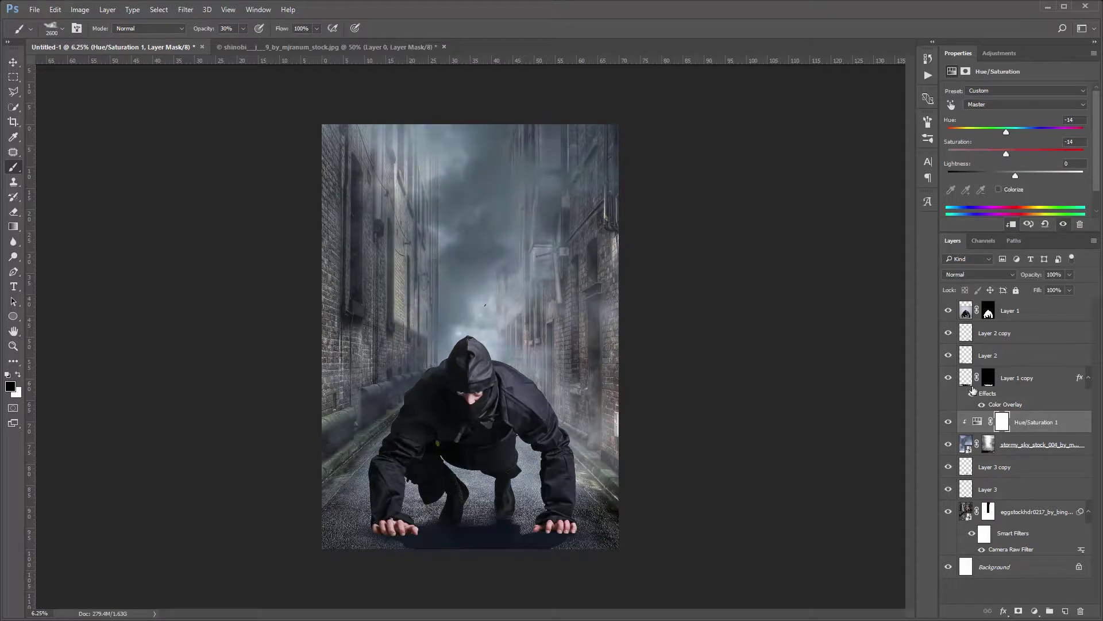
{"action": "key", "text": "ctrl+shift+alt+n"}
- Paint a soft bright-yellow dab behind the ninja's head with a full-opacity soft round brush
{"action": "key", "text": "0"}
{"action": "right_click", "coordinate": [475, 280]}
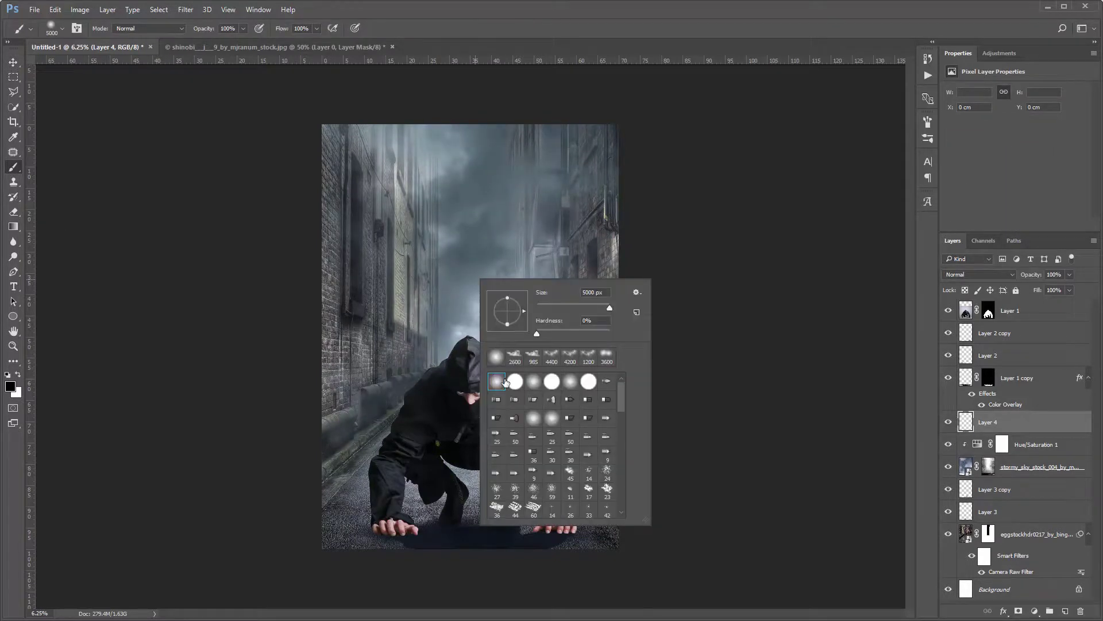
{"action": "left_click", "coordinate": [9, 386]}
{"action": "left_click_drag", "start_coordinate": [580, 423], "coordinate": [582, 404]}
{"action": "left_click", "coordinate": [556, 278]}
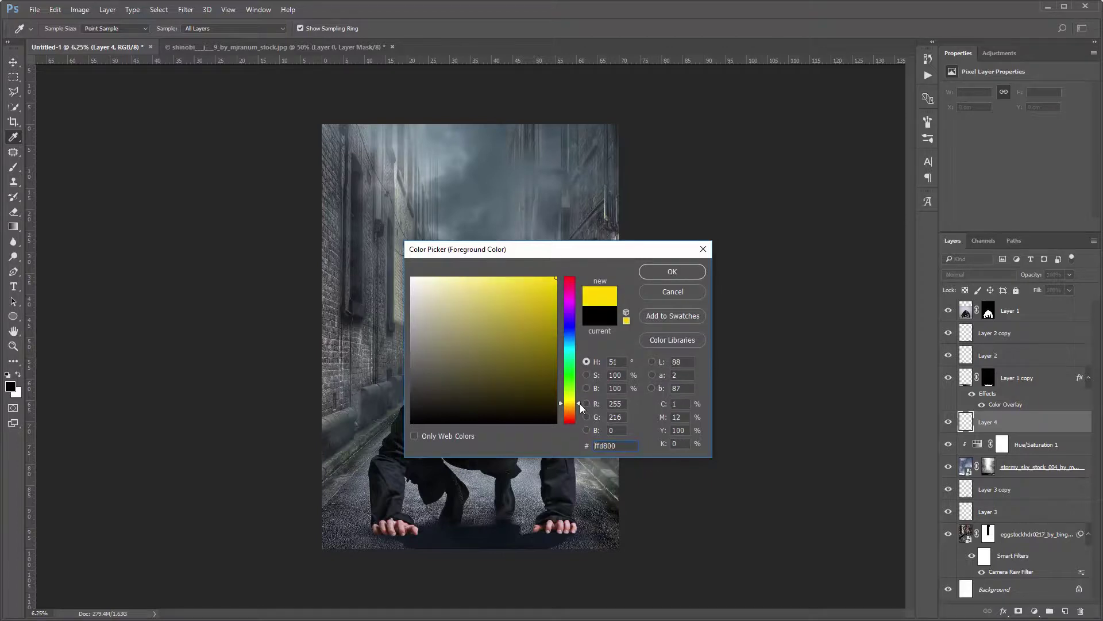
{"action": "left_click", "coordinate": [672, 271]}
{"action": "left_click", "coordinate": [464, 333]}
- Free Transform the yellow dab into a large, wider glow shifted down and left
{"action": "key", "text": "v"}
{"action": "key", "text": "ctrl+t"}
{"action": "mouse_move", "coordinate": [477, 280]}
{"action": "left_mouse_down"}
{"action": "mouse_move", "coordinate": [632, 255]}
{"action": "mouse_move", "coordinate": [593, 323]}
{"action": "left_mouse_up"}
{"action": "left_click_drag", "start_coordinate": [279, 365], "coordinate": [276, 365]}
{"action": "left_click_drag", "start_coordinate": [667, 365], "coordinate": [675, 365]}
{"action": "left_click_drag", "start_coordinate": [517, 261], "coordinate": [512, 261]}
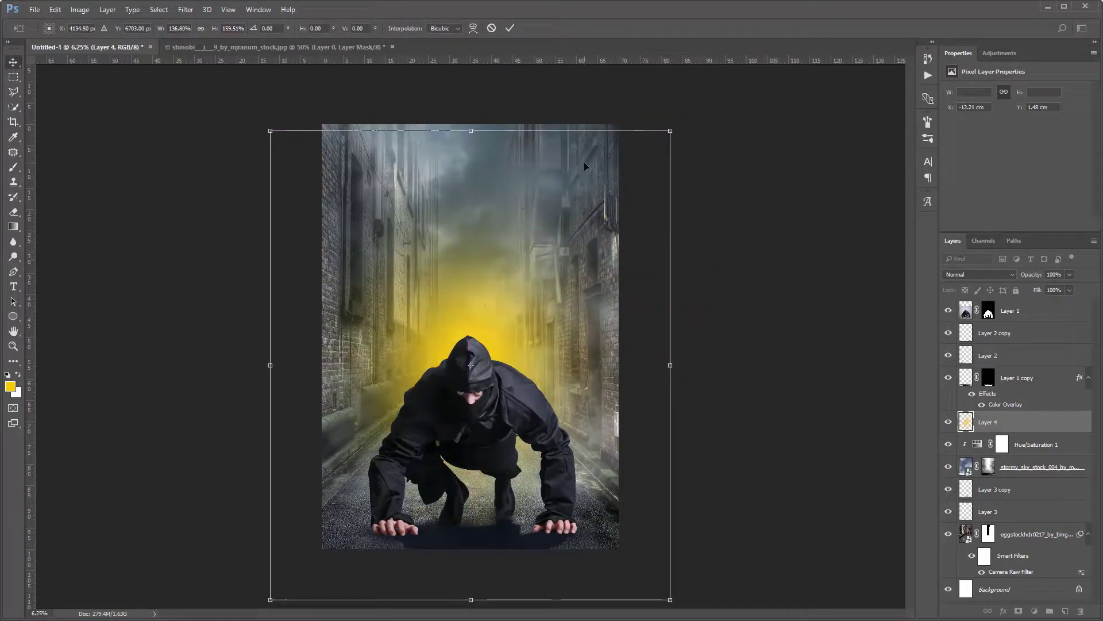
- Blend the glow layer in Pin Light at 50% opacity
{"action": "left_click", "coordinate": [963, 274]}
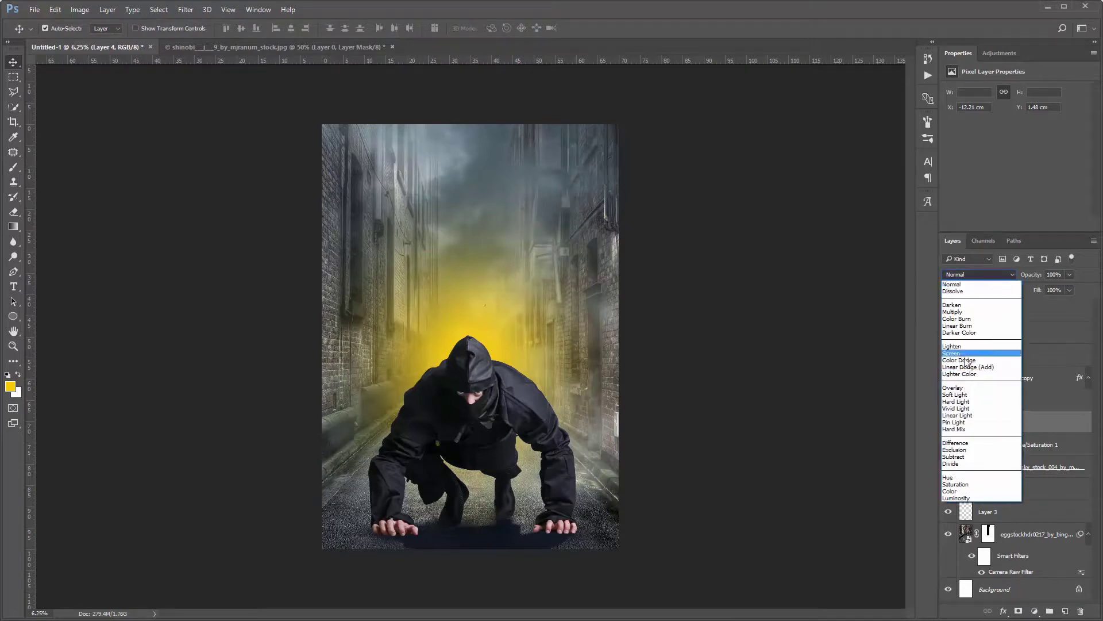
{"action": "left_click", "coordinate": [971, 425]}
{"action": "left_click_drag", "start_coordinate": [1071, 274], "coordinate": [1040, 286]}
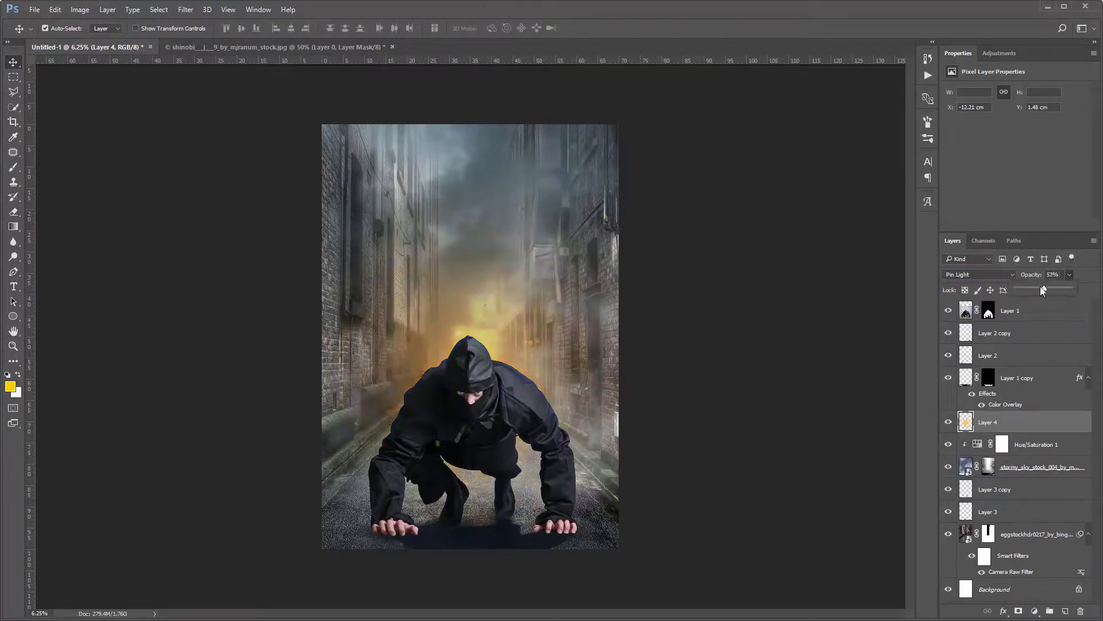
{"action": "left_click_drag", "start_coordinate": [1045, 289], "coordinate": [1042, 289]}
- Scale the glow to about 108% and shift it slightly right and up
{"action": "key", "text": "ctrl+t"}
{"action": "left_click_drag", "start_coordinate": [268, 130], "coordinate": [237, 91]}
{"action": "left_click_drag", "start_coordinate": [492, 203], "coordinate": [505, 200]}
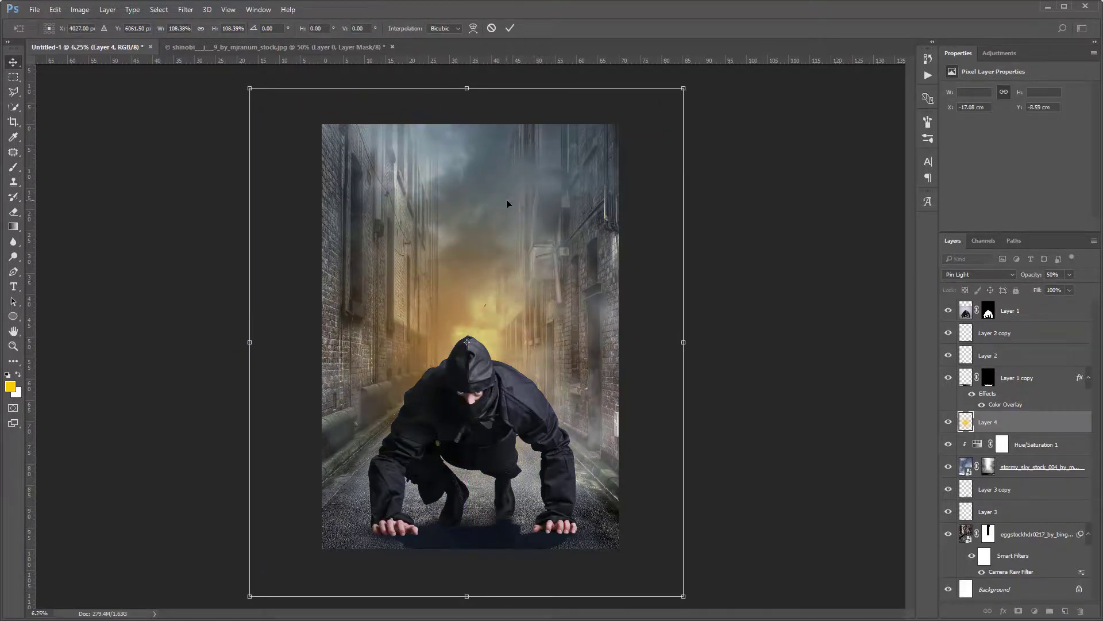
{"action": "key", "text": "Return"}
{"action": "key", "text": "ctrl+plus"}
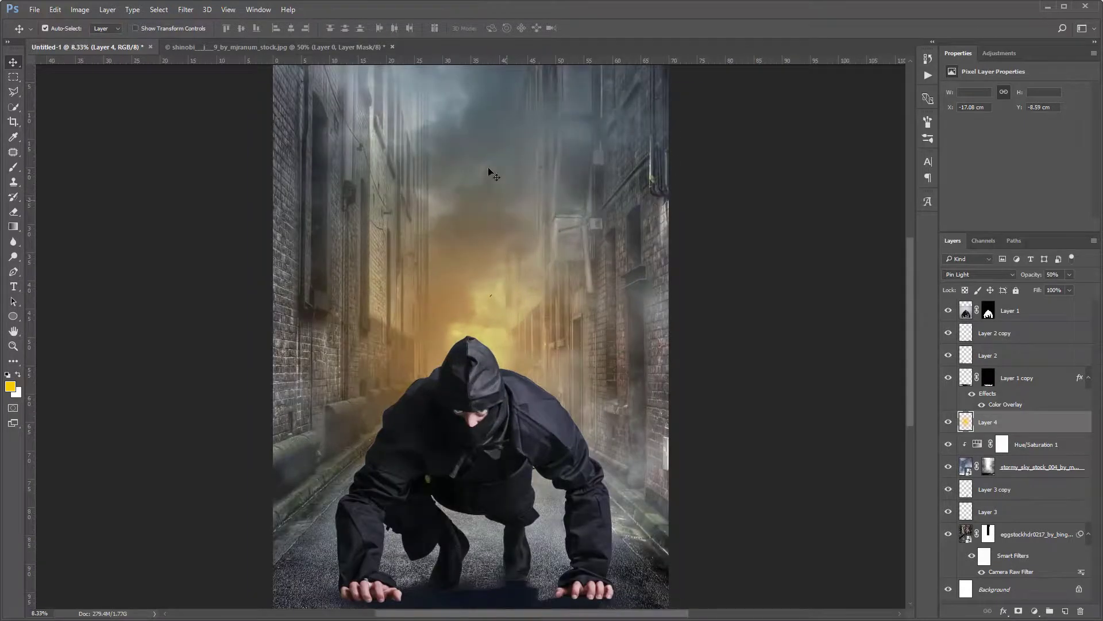
{"action": "scroll", "coordinate": [517, 218], "scroll_direction": "down", "scroll_amount": 3}
- Give Layer 1 (the ninja) a pale-yellow Outer Glow at 25% opacity
{"action": "left_click", "coordinate": [1031, 502]}
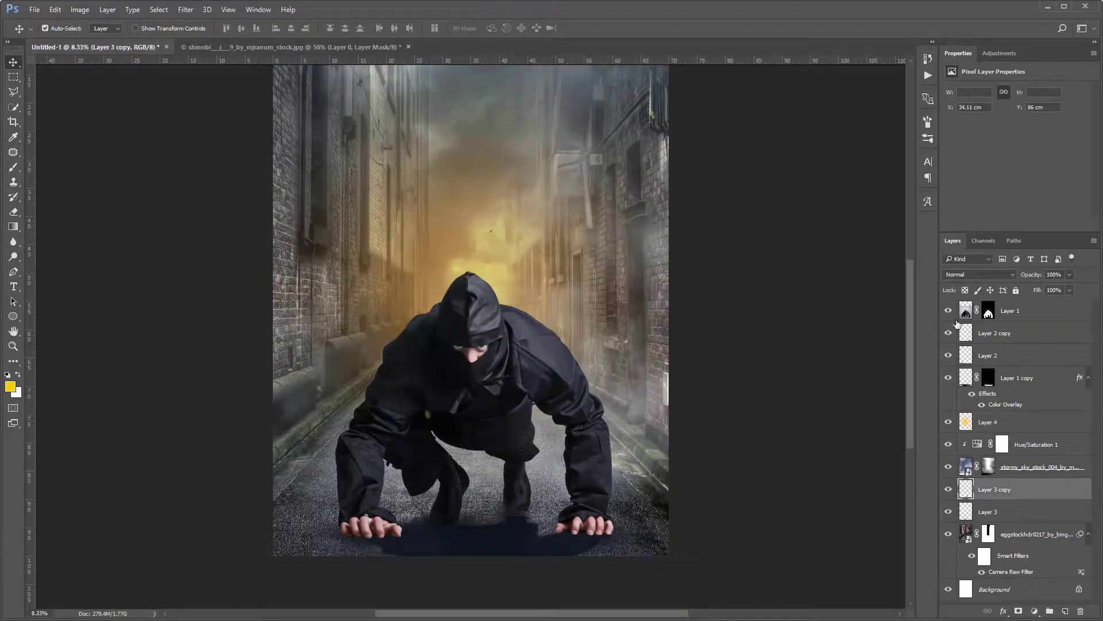
{"action": "left_click", "coordinate": [1029, 316]}
{"action": "double_click", "coordinate": [1053, 316]}
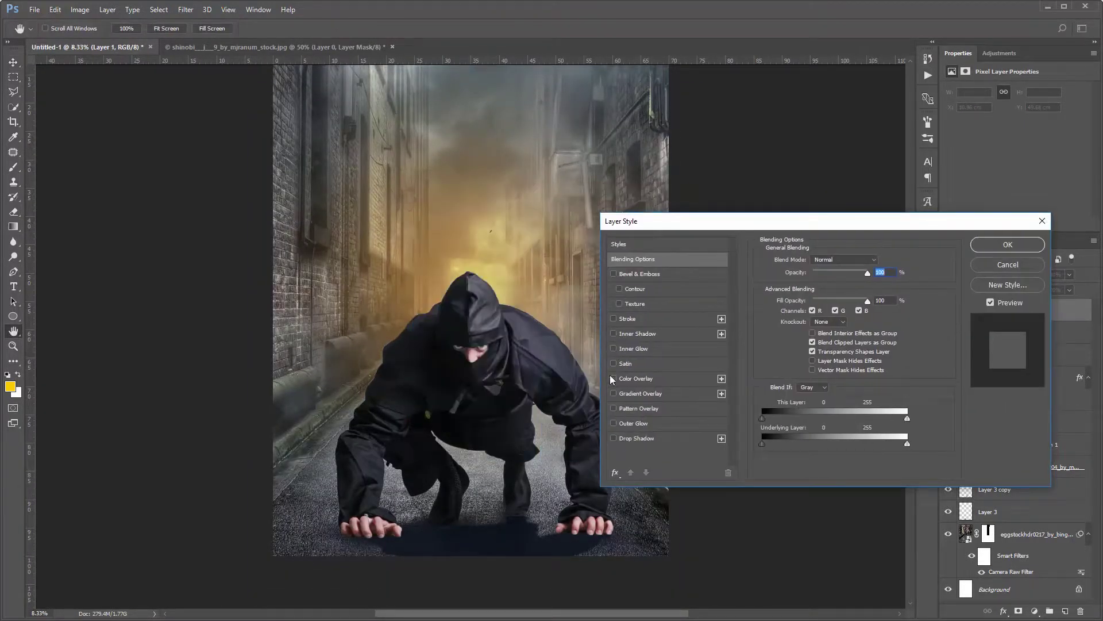
{"action": "left_click", "coordinate": [632, 423]}
{"action": "key", "text": "ctrl+plus"}
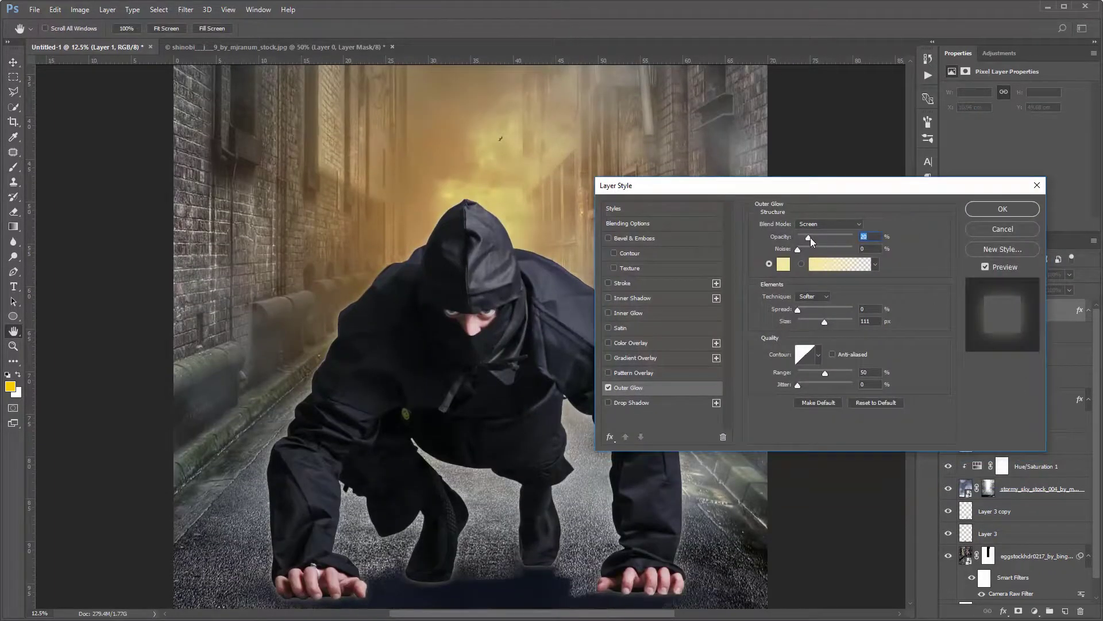
{"action": "left_click_drag", "start_coordinate": [810, 238], "coordinate": [816, 237]}
{"action": "left_click_drag", "start_coordinate": [626, 185], "coordinate": [661, 165]}
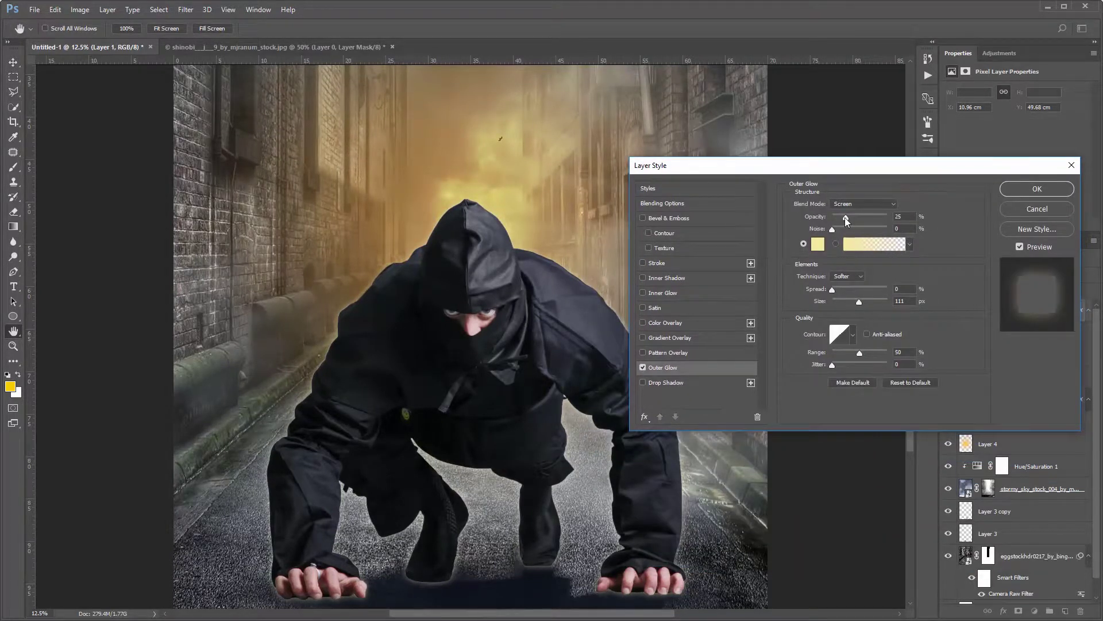
{"action": "key", "text": "Return"}
- Split the ninja's outer glow onto its own layer
{"action": "right_click", "coordinate": [1060, 320]}
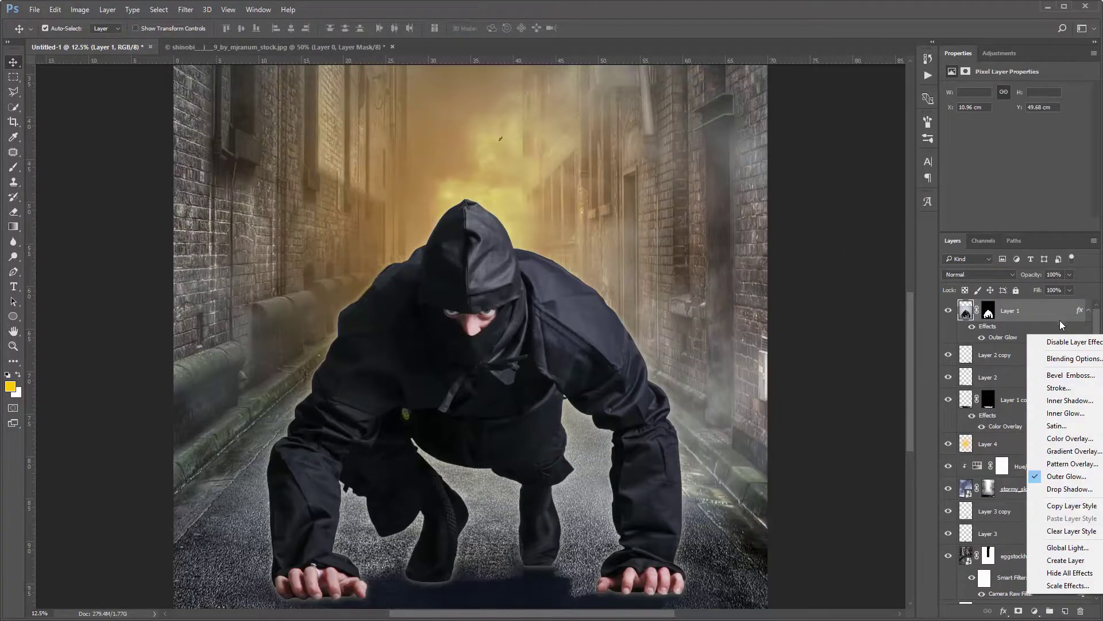
{"action": "left_click", "coordinate": [1066, 559]}
{"action": "key", "text": "ctrl+minus"}
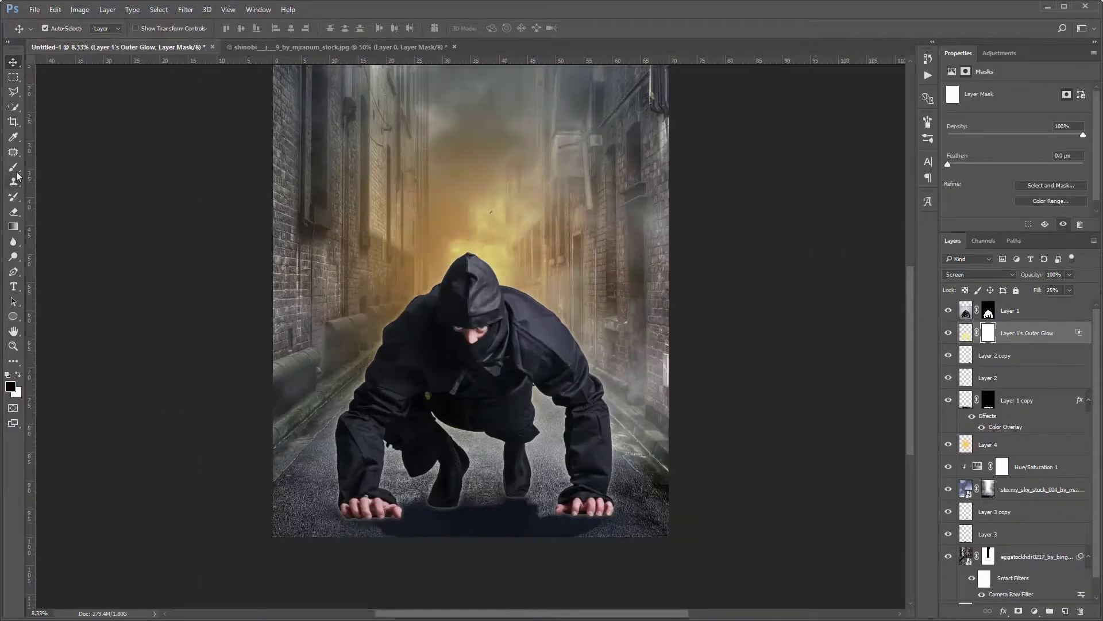
- Mask the glow off the ninja's lower body with a 1000 px black brush, then lower opacity to 37%
{"action": "left_click", "coordinate": [14, 167]}
{"action": "right_click", "coordinate": [379, 325]}
{"action": "type", "text": "1000"}
{"action": "key", "text": "Return"}
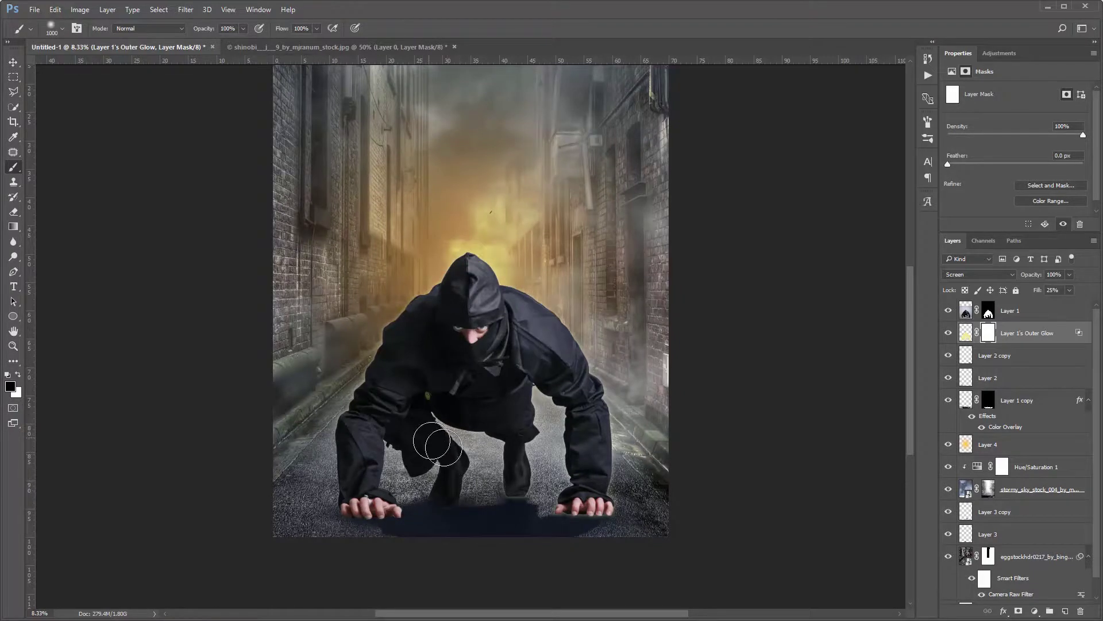
{"action": "left_click_drag", "start_coordinate": [534, 451], "coordinate": [598, 401]}
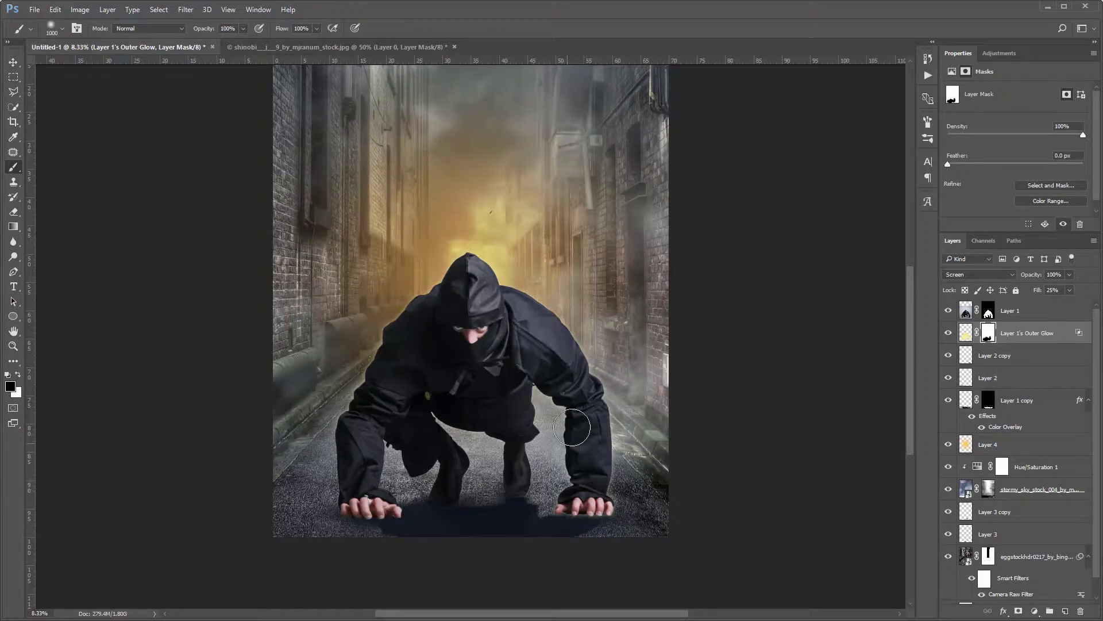
{"action": "key", "text": "3"}
{"action": "key", "text": "7"}
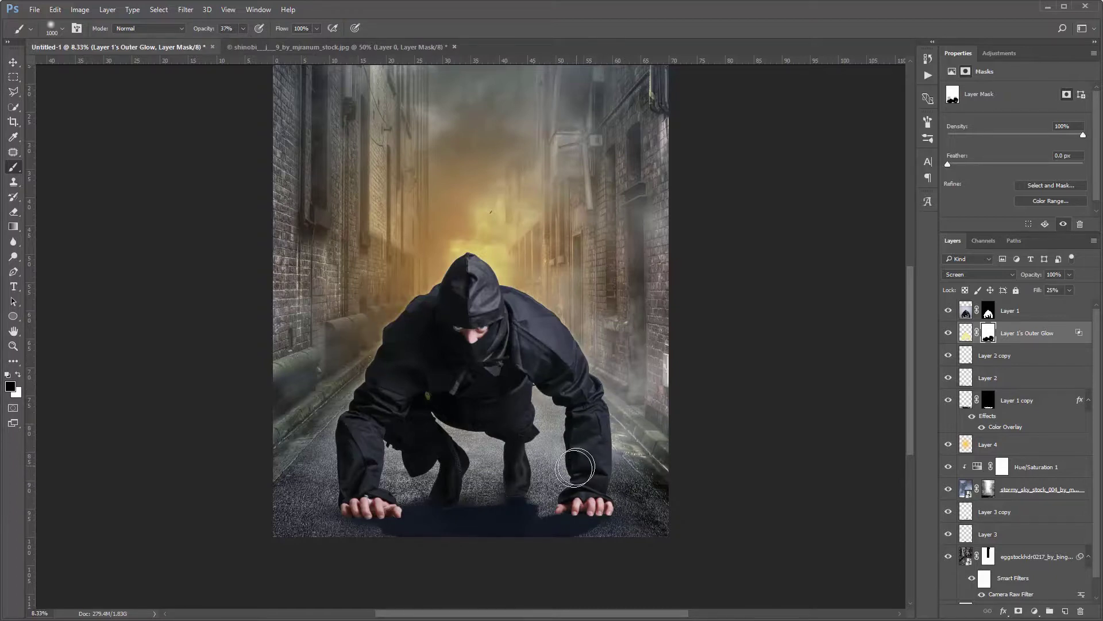
{"action": "key", "text": "ctrl+minus"}
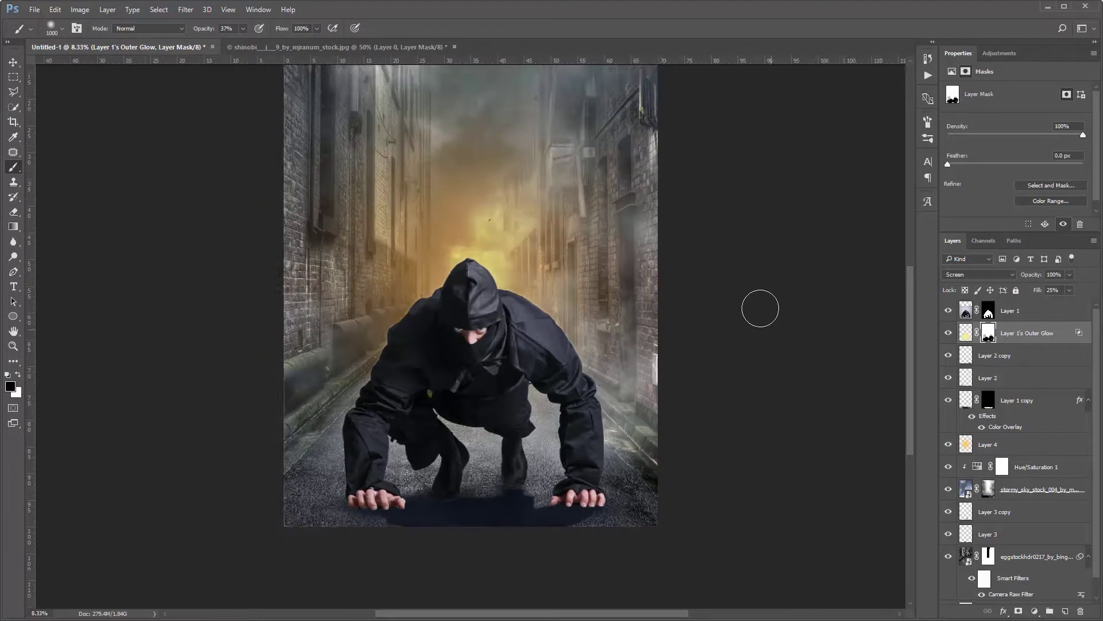
{"action": "key", "text": "v"}
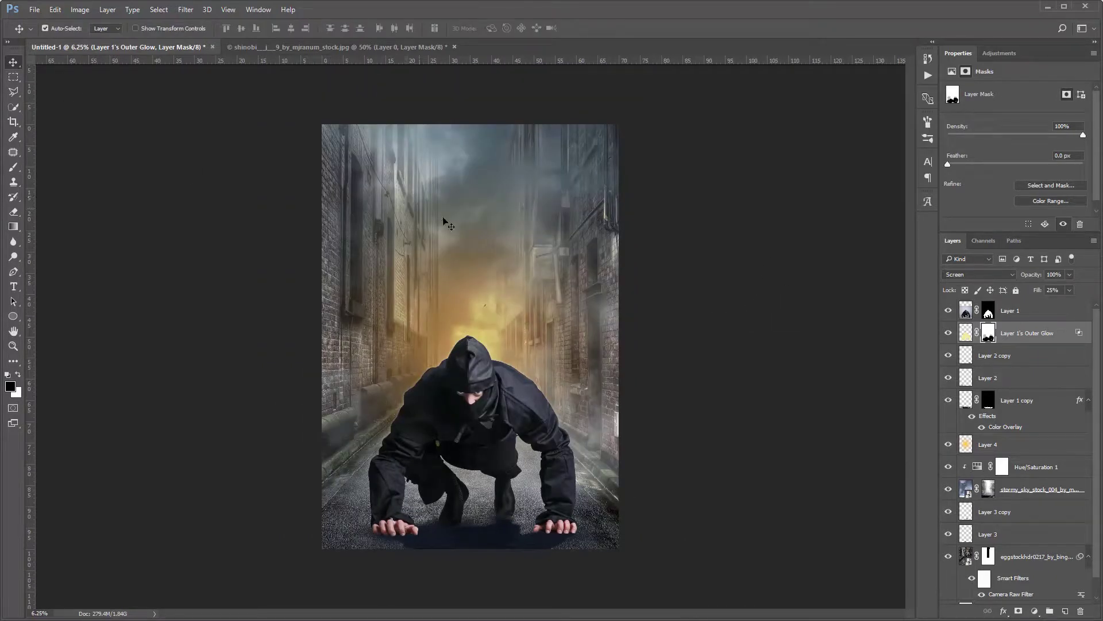
- Add a new layer above the ninja filled with 50% gray in Overlay mode
{"action": "left_click", "coordinate": [1029, 319]}
{"action": "left_click", "coordinate": [1065, 611]}
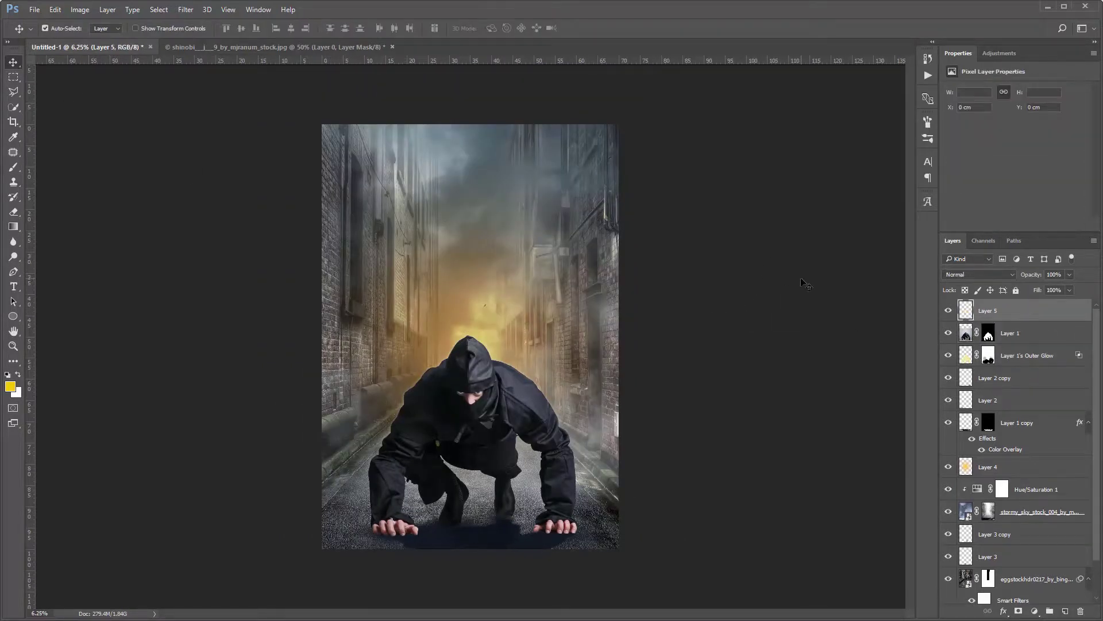
{"action": "left_click", "coordinate": [80, 10]}
{"action": "mouse_move", "coordinate": [54, 9]}
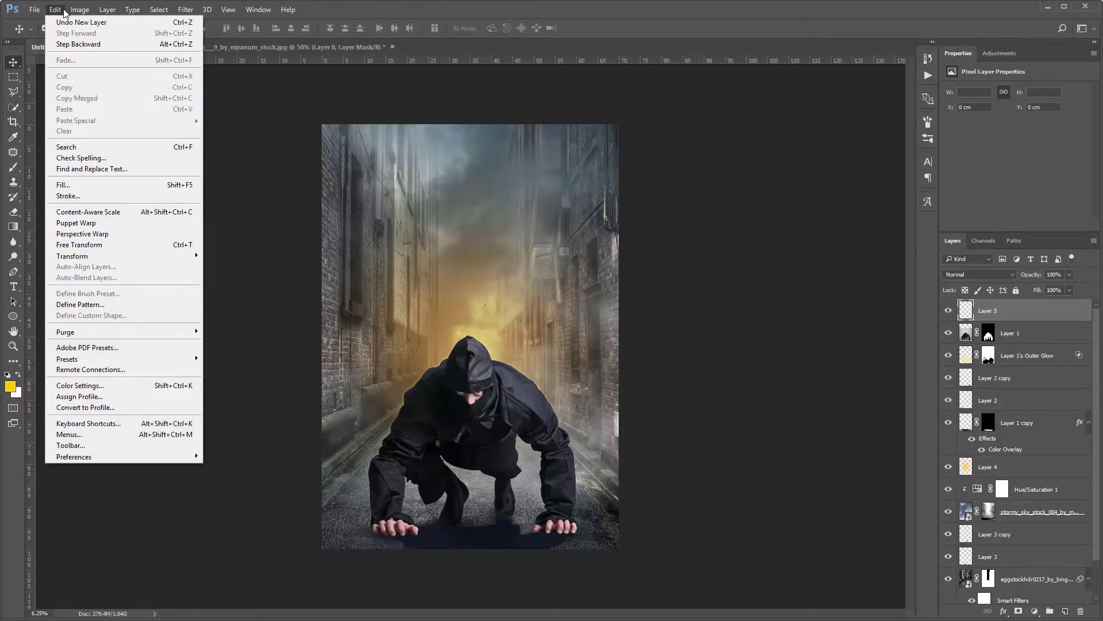
{"action": "left_click", "coordinate": [67, 192]}
{"action": "left_click", "coordinate": [813, 246]}
{"action": "left_click", "coordinate": [978, 274]}
{"action": "left_click", "coordinate": [971, 396]}
- Dodge the ninja's shoulder and arm on the gray layer, ending with a 300 px brush
{"action": "key", "text": "ctrl+plus"}
{"action": "left_click_drag", "start_coordinate": [610, 404], "coordinate": [572, 277]}
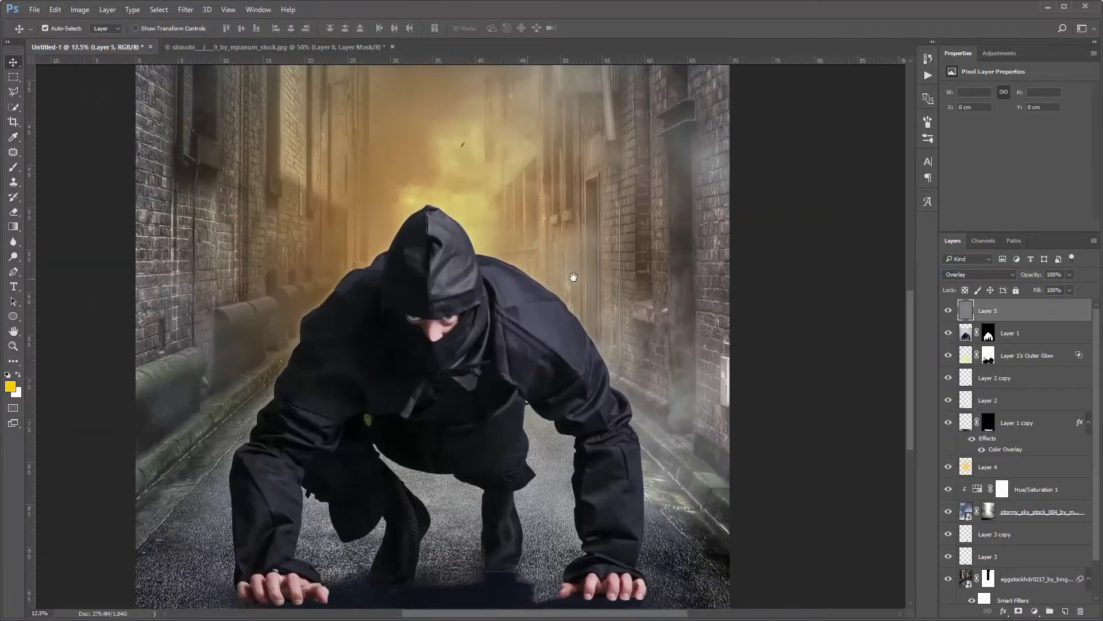
{"action": "left_click", "coordinate": [13, 255]}
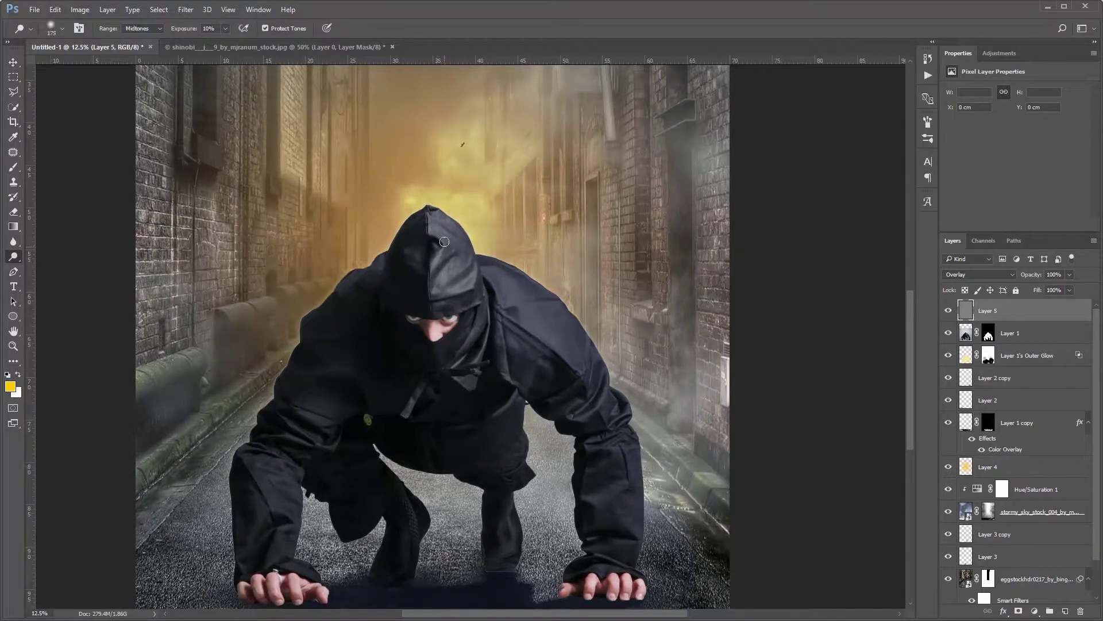
{"action": "left_click_drag", "start_coordinate": [521, 320], "coordinate": [531, 361]}
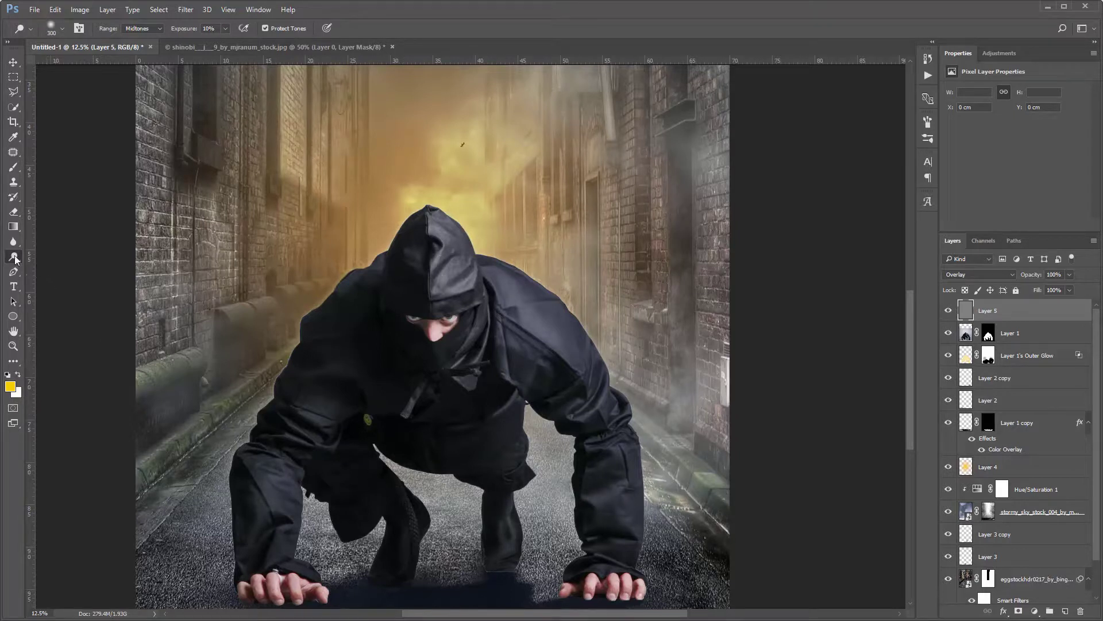
{"action": "key", "text": "bracketright"}
{"action": "key", "text": "bracketright"}
{"action": "key", "text": "bracketright"}
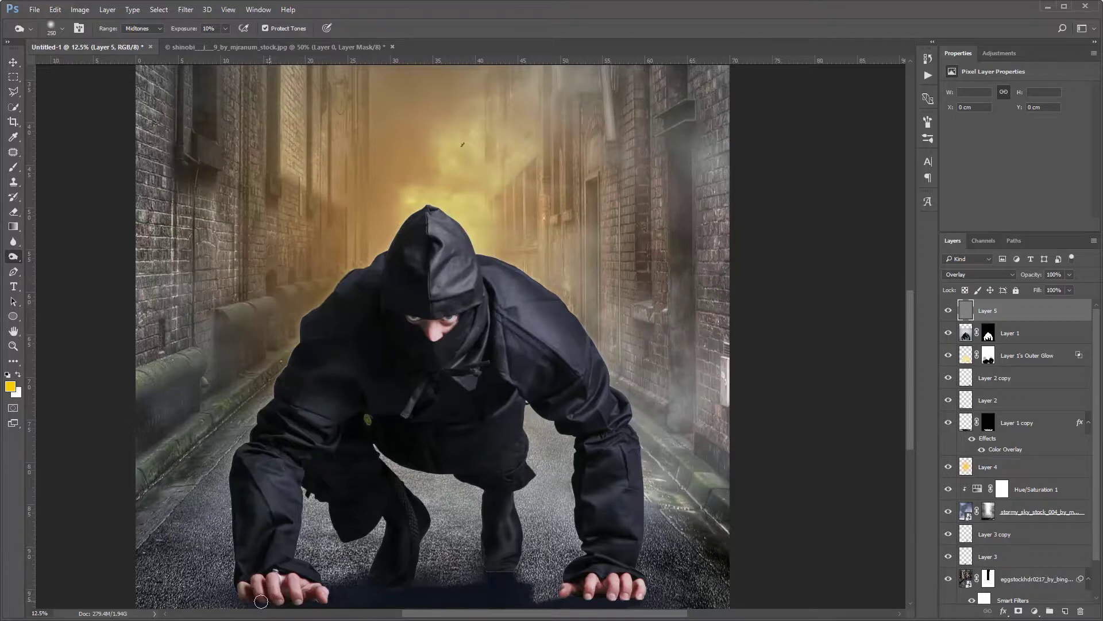
{"action": "key", "text": "bracketright"}
{"action": "scroll", "coordinate": [361, 596], "scroll_direction": "down", "scroll_amount": 1}
{"action": "key", "text": "bracketleft"}
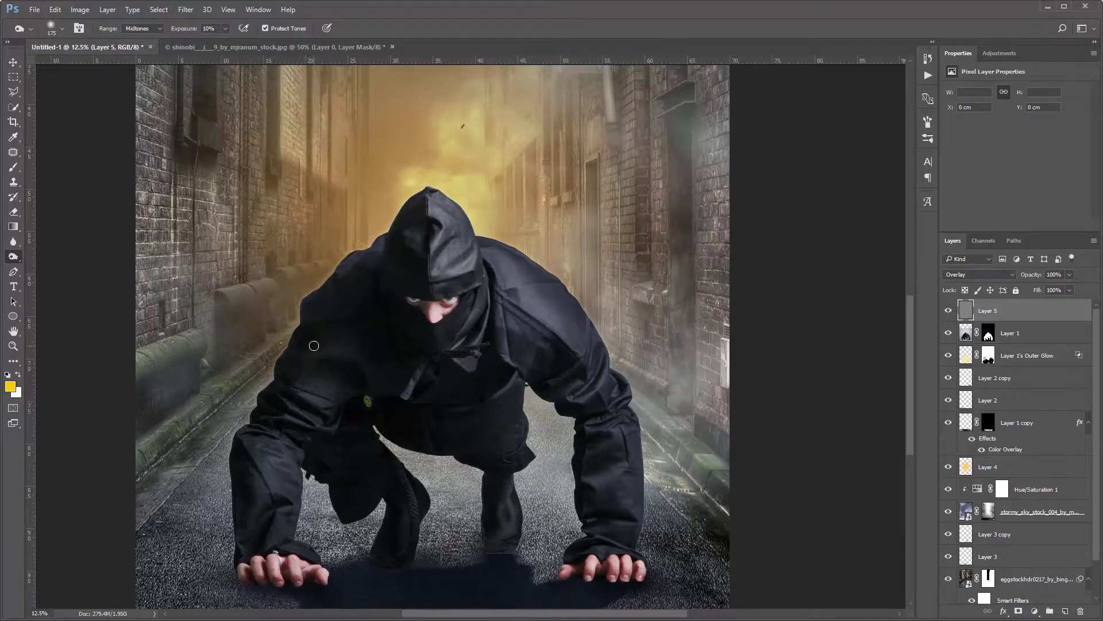
- Burn the left knuckles, right foot and their ground shadows
{"action": "key", "text": "ctrl+minus"}
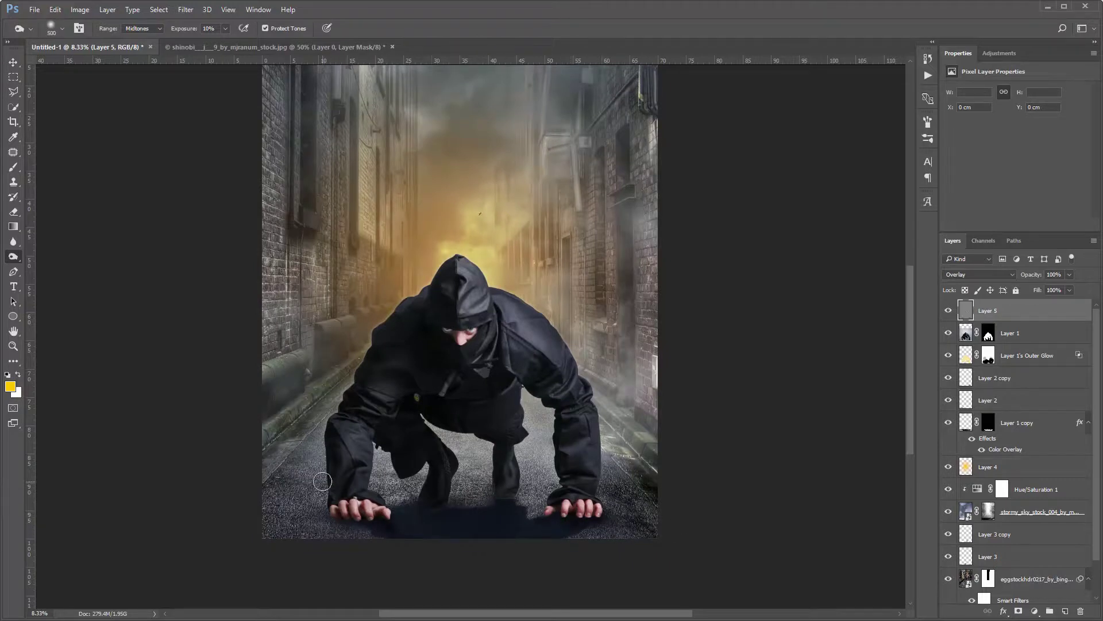
{"action": "left_click_drag", "start_coordinate": [329, 471], "coordinate": [422, 537]}
{"action": "mouse_move", "coordinate": [515, 481]}
{"action": "left_mouse_down"}
{"action": "mouse_move", "coordinate": [493, 505]}
{"action": "mouse_move", "coordinate": [423, 515]}
{"action": "mouse_move", "coordinate": [515, 520]}
{"action": "left_mouse_up"}
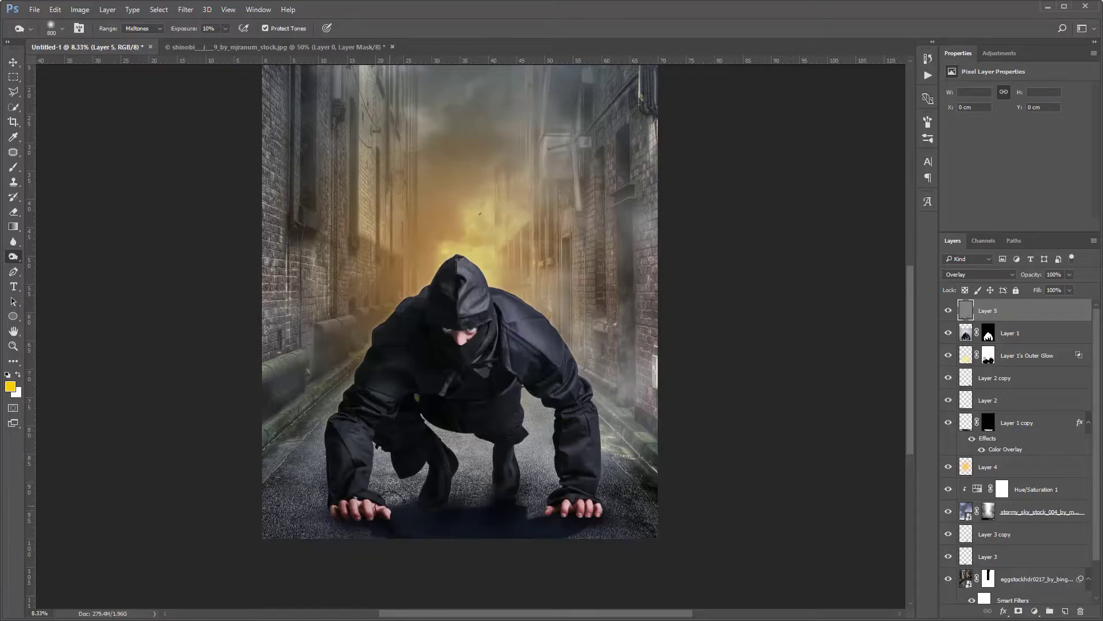
{"action": "key", "text": "ctrl+minus"}
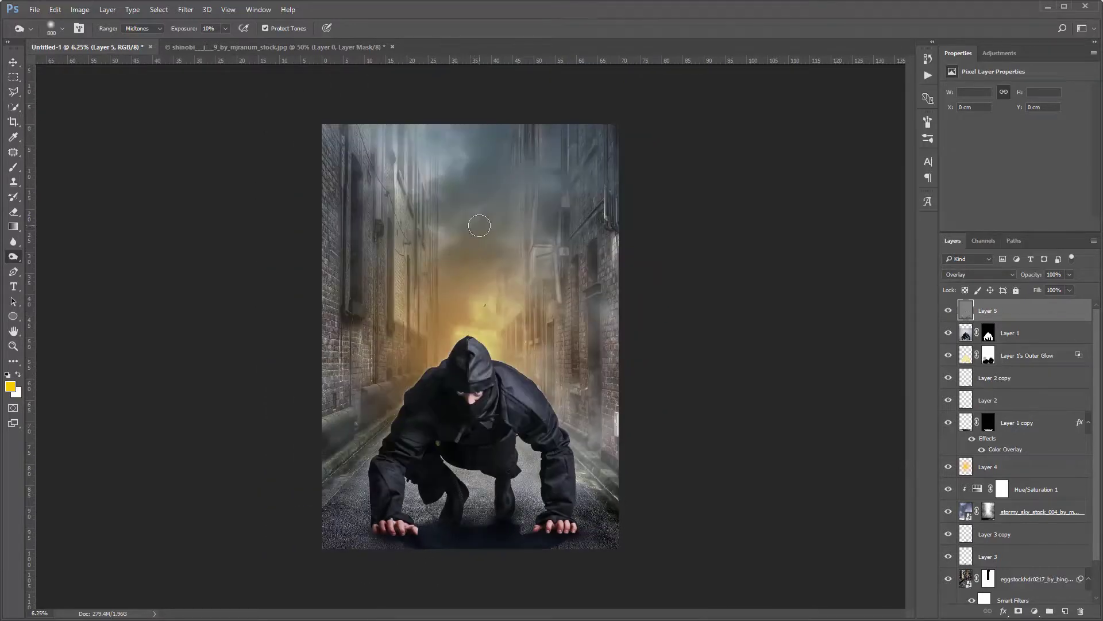
- Select the eggstockhdr alley background copy layer and bring up the Filter > Blur menu
{"action": "key", "text": "t"}
{"action": "key", "text": "v"}
{"action": "scroll", "coordinate": [1011, 460], "scroll_direction": "down", "scroll_amount": 2}
{"action": "left_click", "coordinate": [994, 534]}
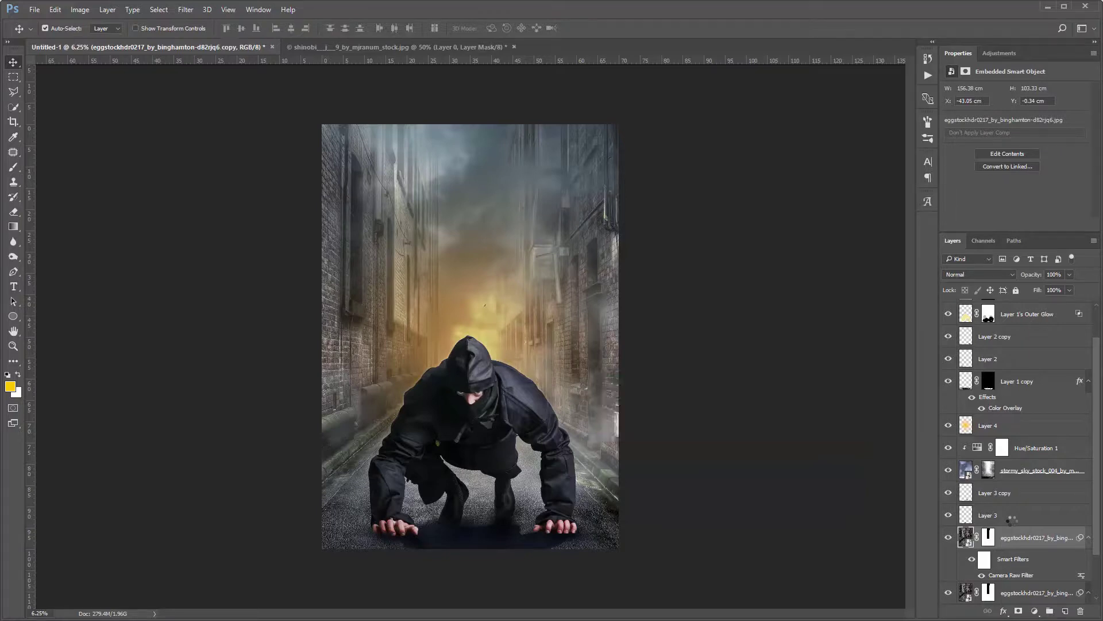
{"action": "left_click", "coordinate": [186, 10]}
{"action": "mouse_move", "coordinate": [191, 136]}
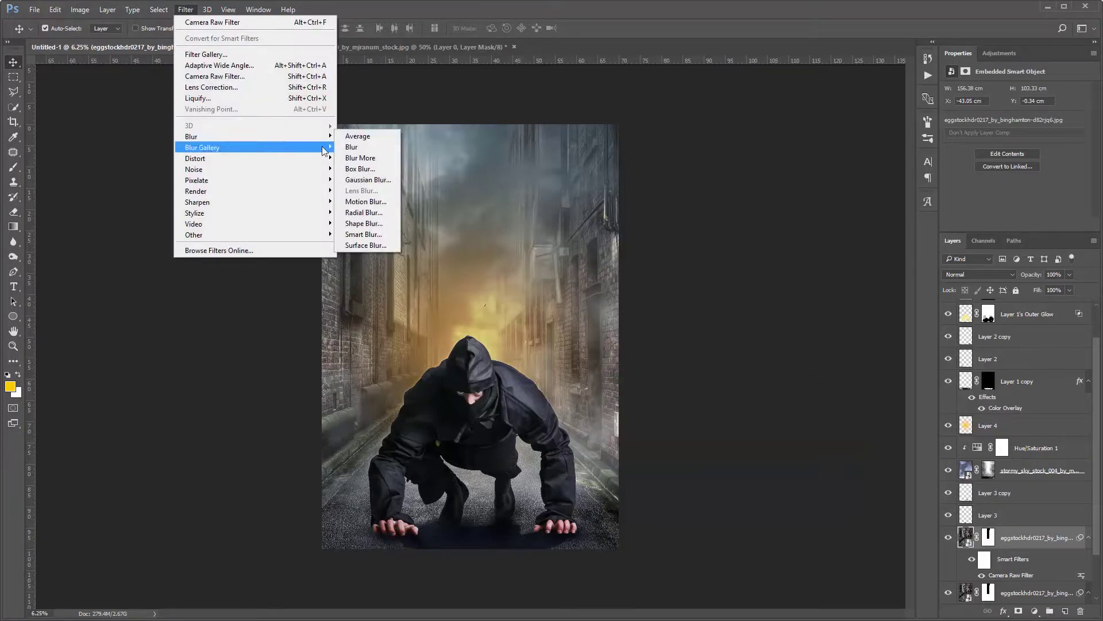
- Apply a Gaussian Blur of about 24.9 px to the alley copy and target its mask
{"action": "left_click", "coordinate": [368, 179]}
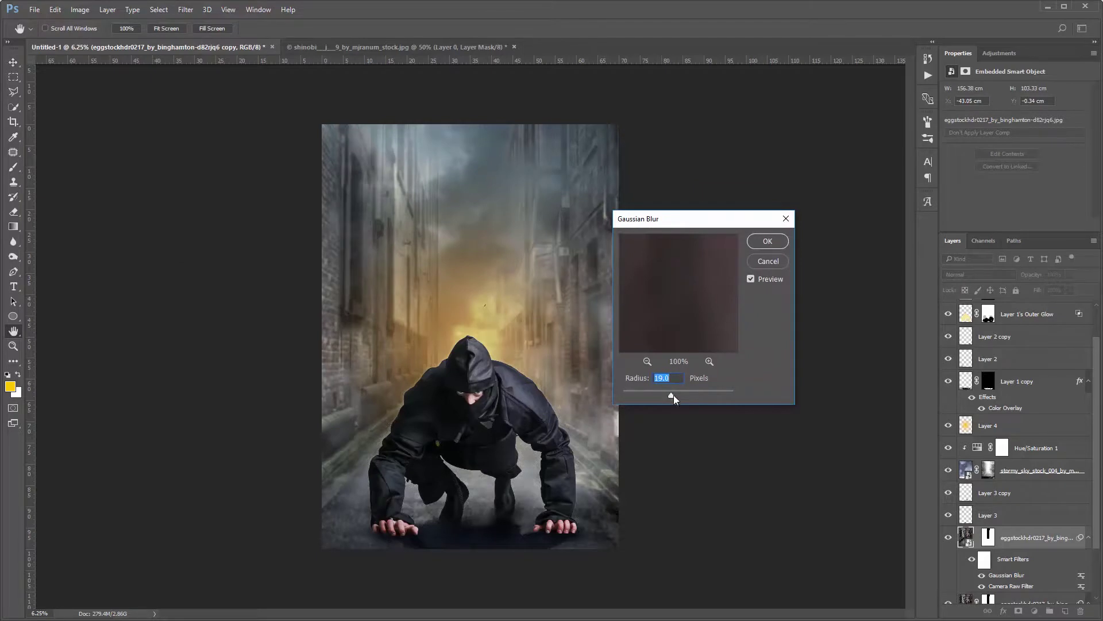
{"action": "left_click_drag", "start_coordinate": [676, 396], "coordinate": [673, 396]}
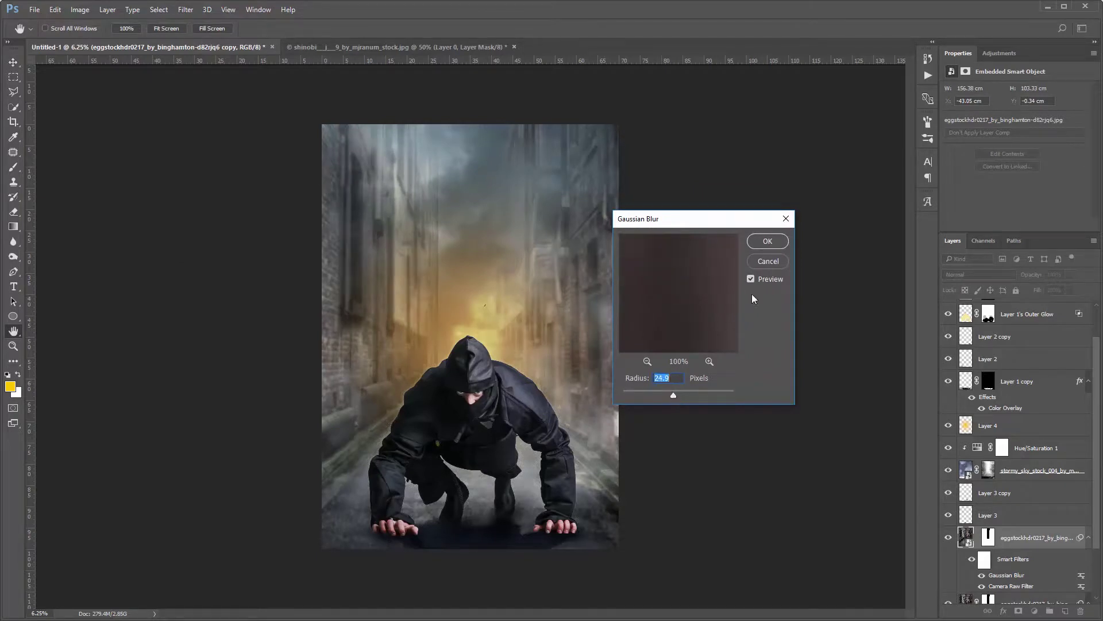
{"action": "left_click", "coordinate": [766, 241]}
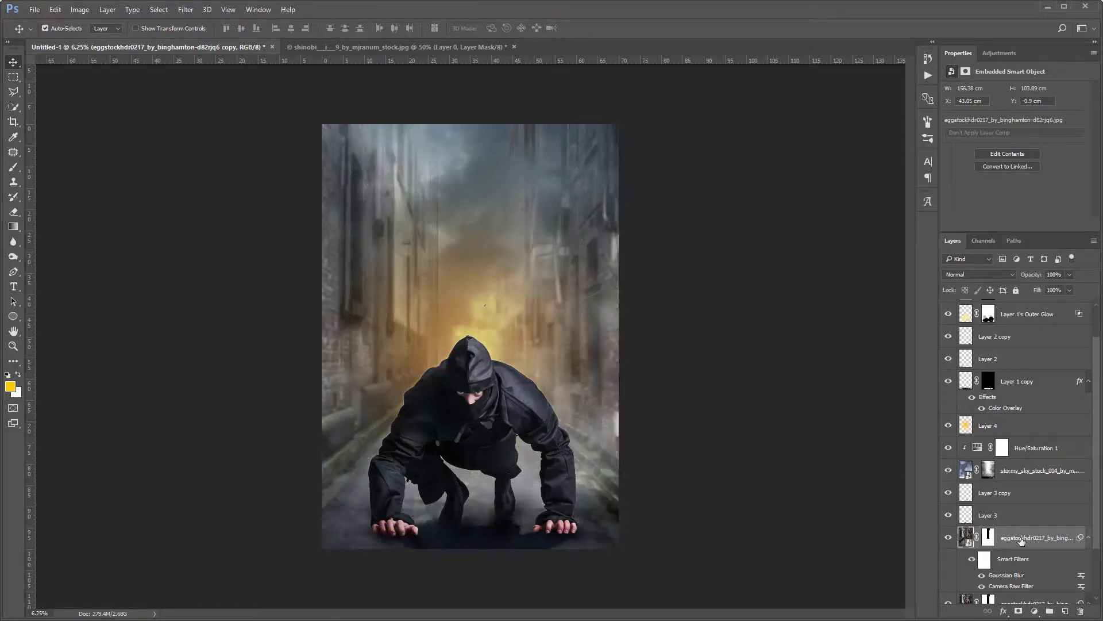
{"action": "left_click", "coordinate": [988, 537]}
- Set up a soft brush of about 2400 px at 33% opacity
{"action": "key", "text": "b"}
{"action": "right_click", "coordinate": [409, 301]}
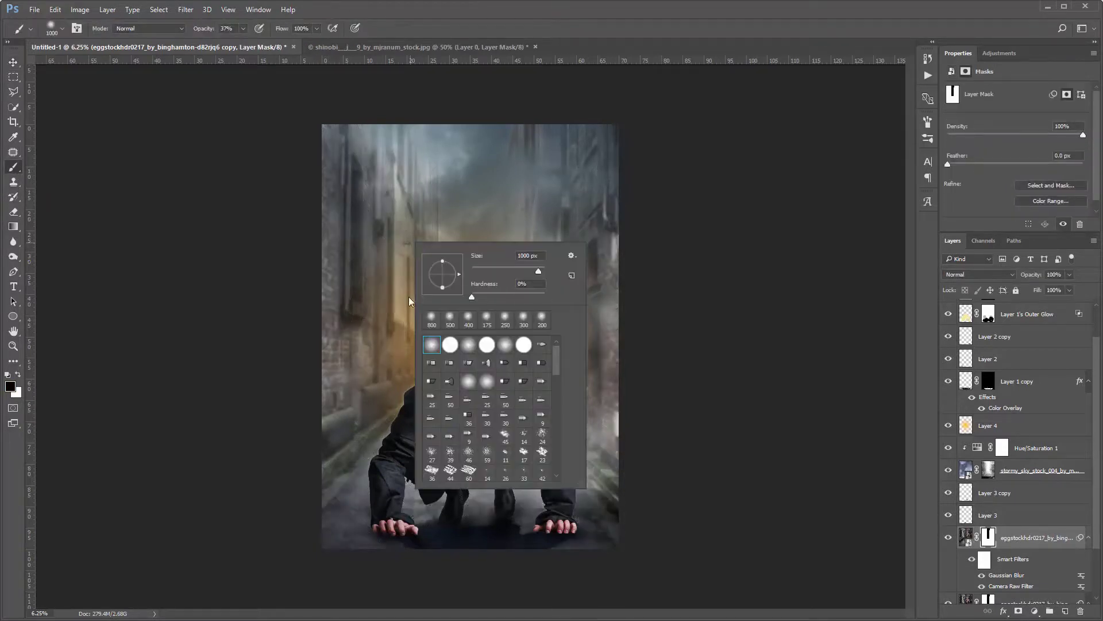
{"action": "left_click_drag", "start_coordinate": [536, 275], "coordinate": [541, 275]}
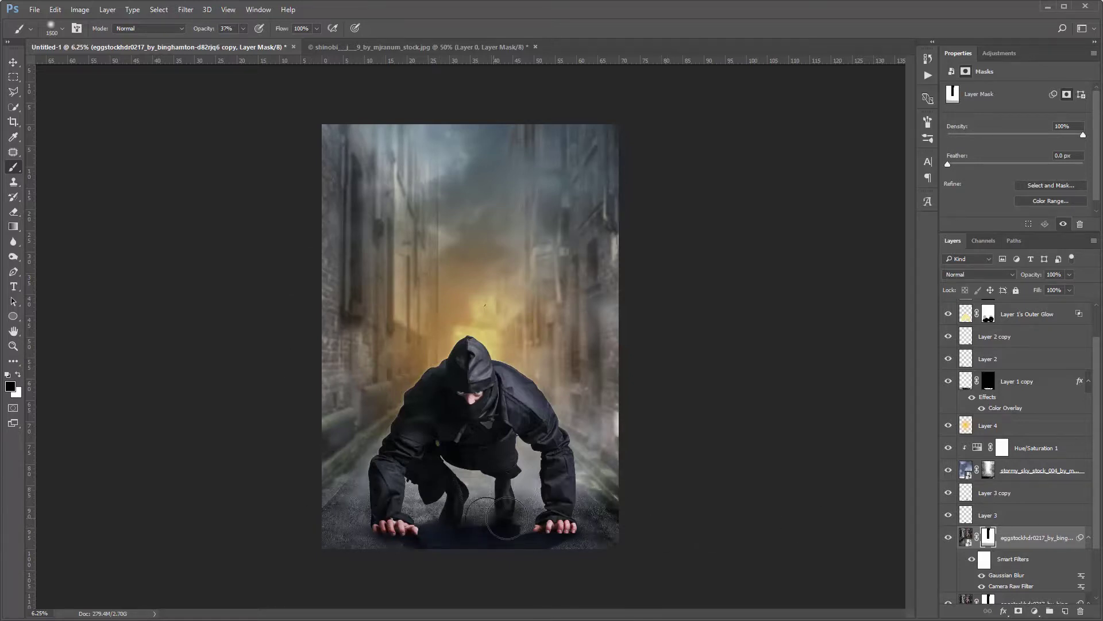
{"action": "key", "text": "bracketright"}
{"action": "key", "text": "bracketright"}
{"action": "key", "text": "bracketright"}
{"action": "key", "text": "0"}
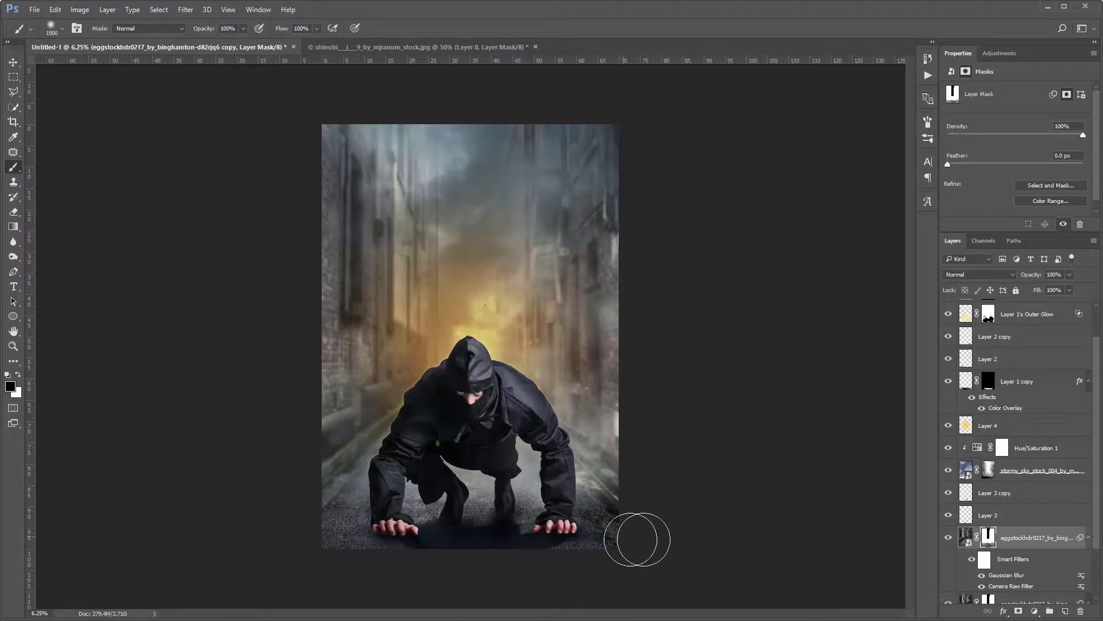
{"action": "left_click_drag", "start_coordinate": [243, 28], "coordinate": [207, 54]}
{"action": "key", "text": "bracketright"}
{"action": "key", "text": "bracketright"}
{"action": "key", "text": "bracketright"}
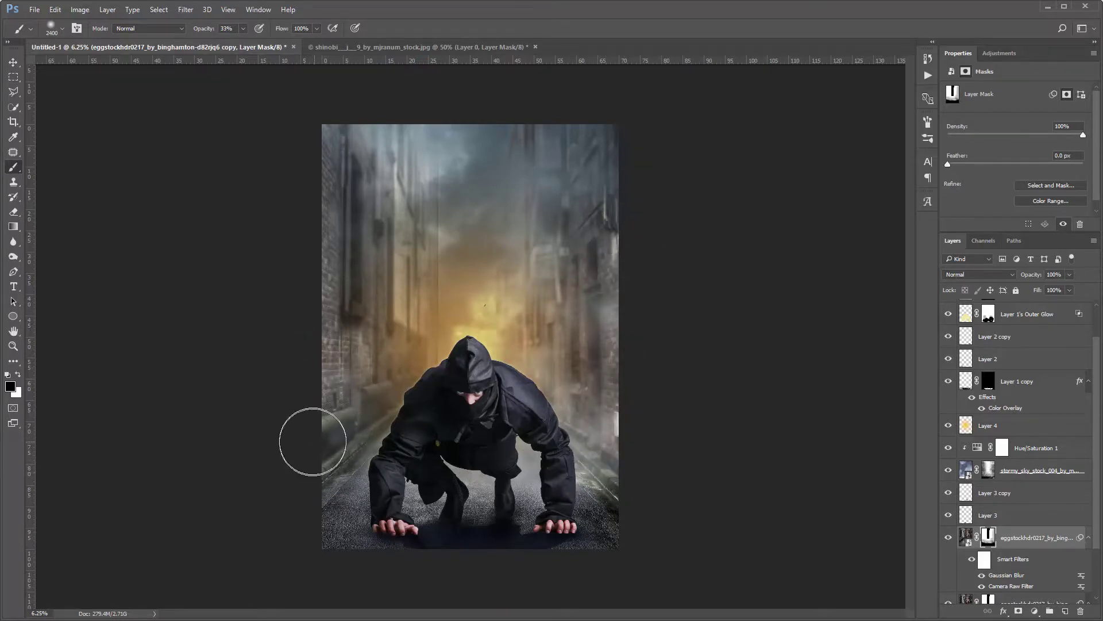
- Paint black on the mask over the right-side buildings and alley walls to restore their sharpness
{"action": "left_click_drag", "start_coordinate": [632, 172], "coordinate": [632, 425]}
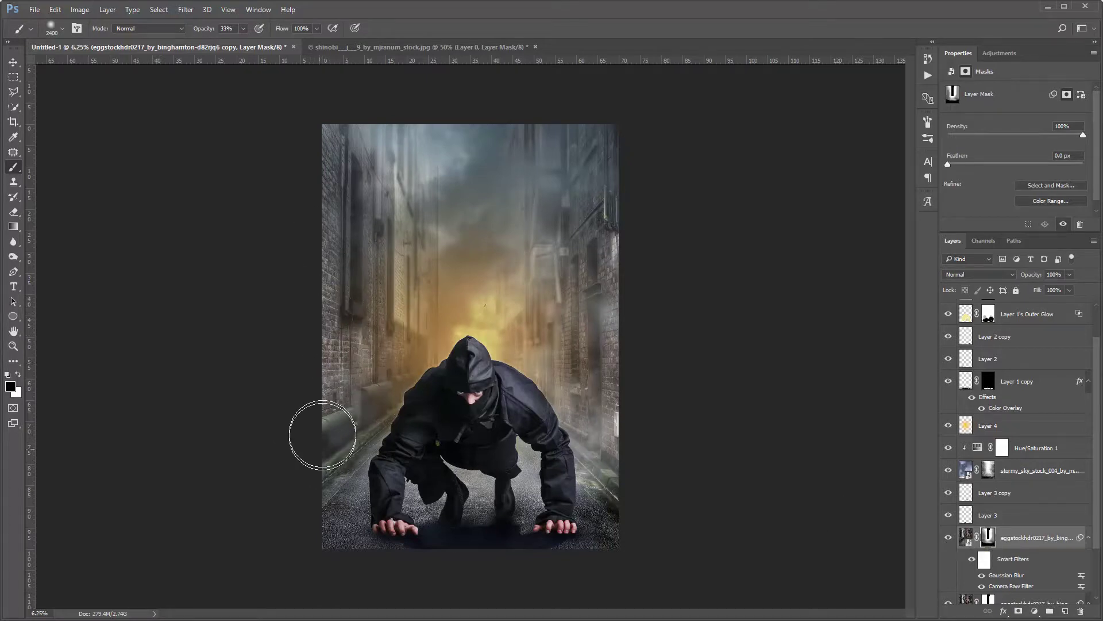
{"action": "left_click_drag", "start_coordinate": [607, 266], "coordinate": [612, 169]}
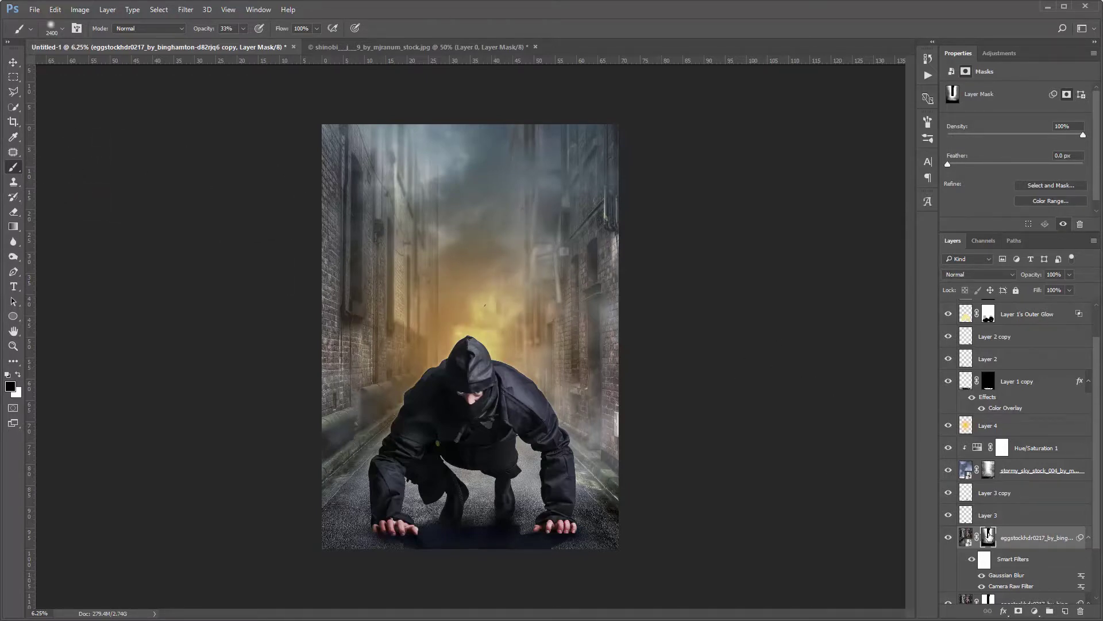
{"action": "right_click", "coordinate": [428, 257]}
{"action": "scroll", "coordinate": [500, 413], "scroll_direction": "down", "scroll_amount": 5}
{"action": "scroll", "coordinate": [500, 413], "scroll_direction": "down", "scroll_amount": 5}
- Set up a 985 px soft brush at 100% opacity
{"action": "left_click", "coordinate": [481, 470]}
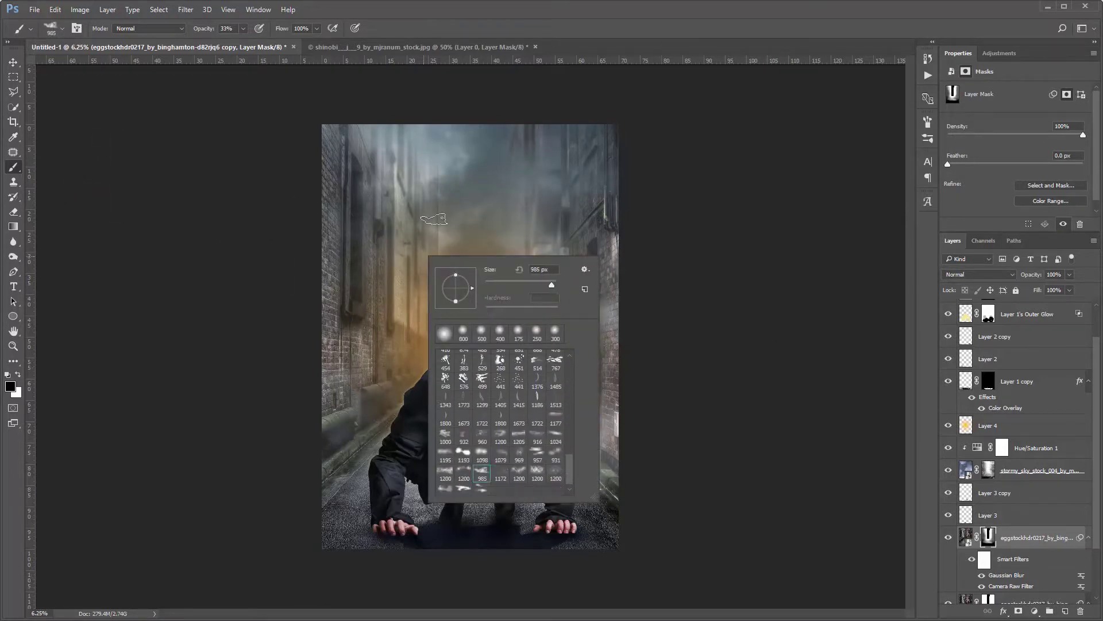
{"action": "left_click", "coordinate": [433, 219]}
{"action": "key", "text": "0"}
{"action": "key", "text": "ctrl+plus"}
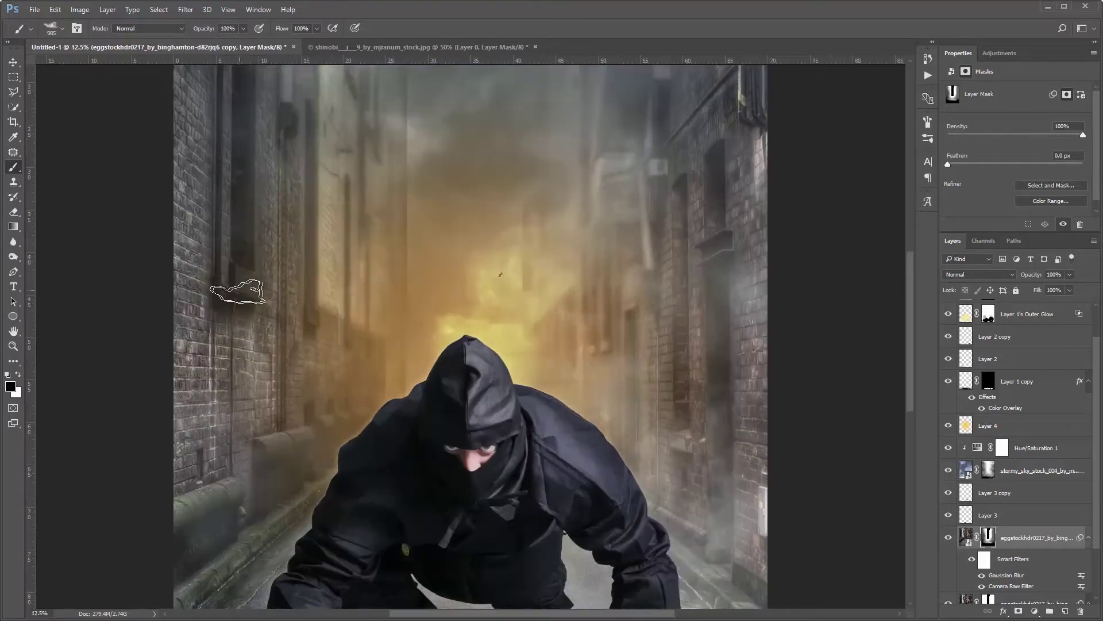
- Unhide the alley copy layer and target the alley layers' masks
{"action": "left_click", "coordinate": [948, 537]}
{"action": "scroll", "coordinate": [986, 488], "scroll_direction": "down", "scroll_amount": 2}
{"action": "key", "text": "alt+bracketleft"}
{"action": "left_click", "coordinate": [990, 468]}
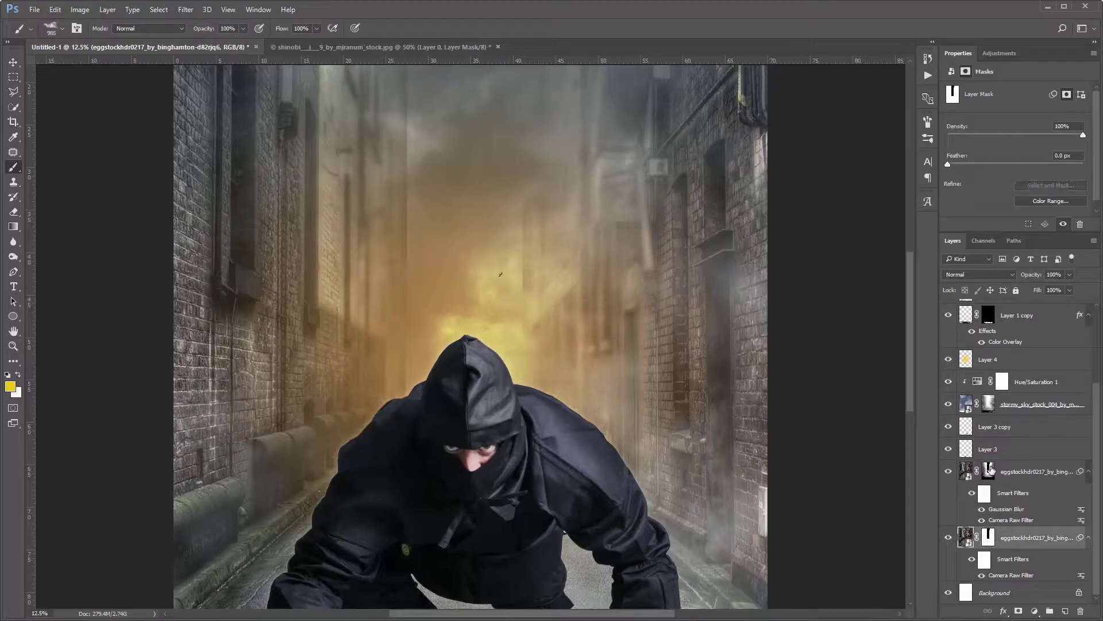
{"action": "left_click", "coordinate": [987, 538]}
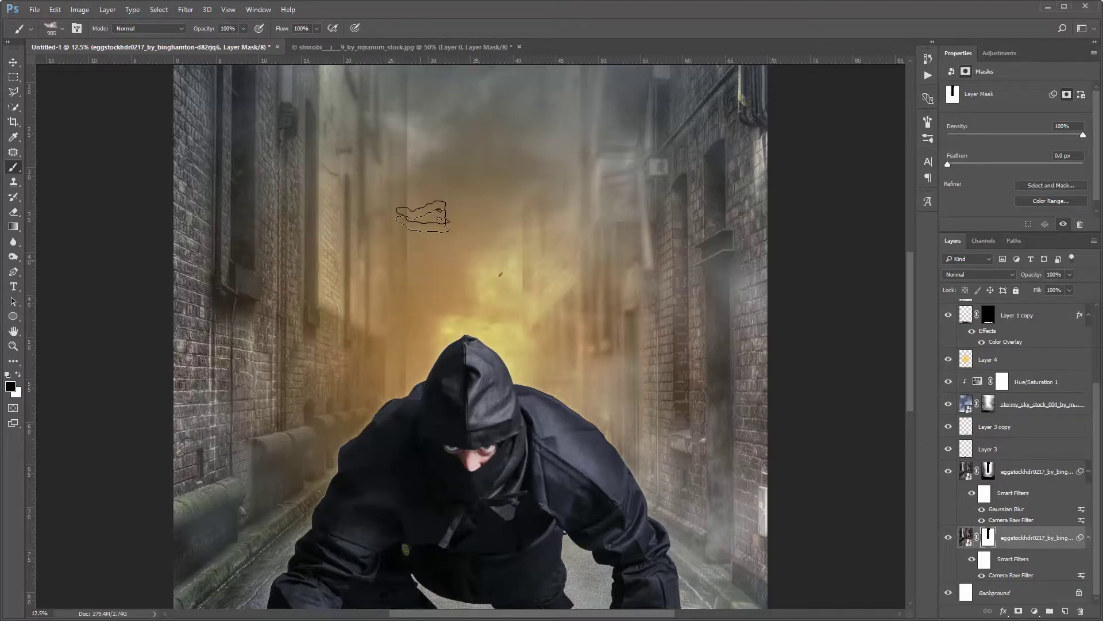
{"action": "scroll", "coordinate": [437, 230], "scroll_direction": "up", "scroll_amount": 3}
- Enlarge the brush to 1500 px and switch between the upper and lower alley masks
{"action": "right_click", "coordinate": [443, 322]}
{"action": "key", "text": "Return"}
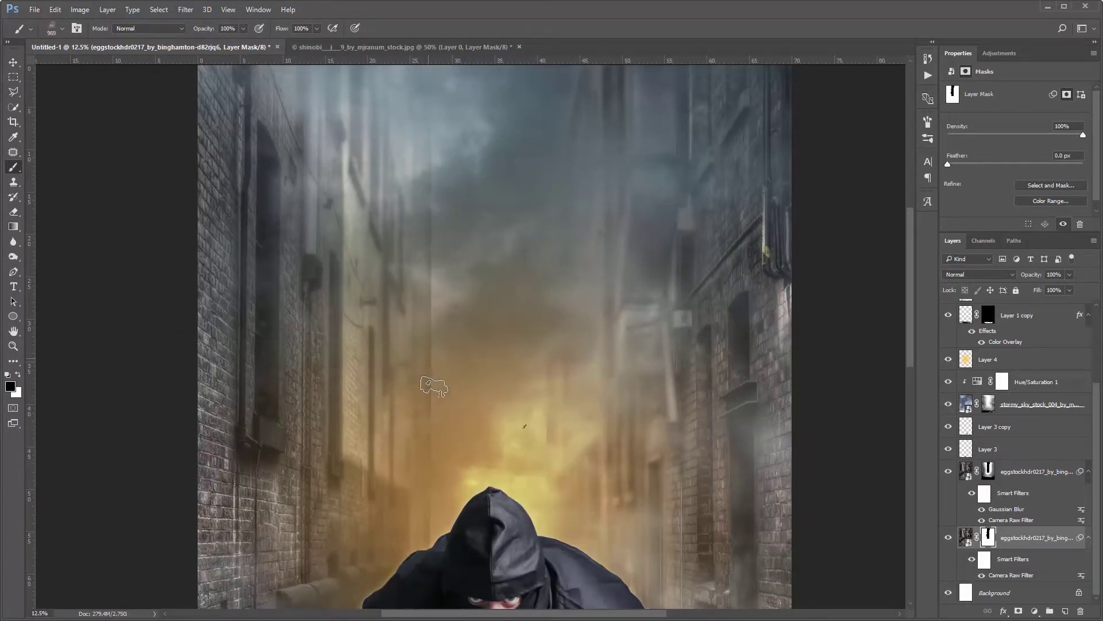
{"action": "key", "text": "alt+bracketright"}
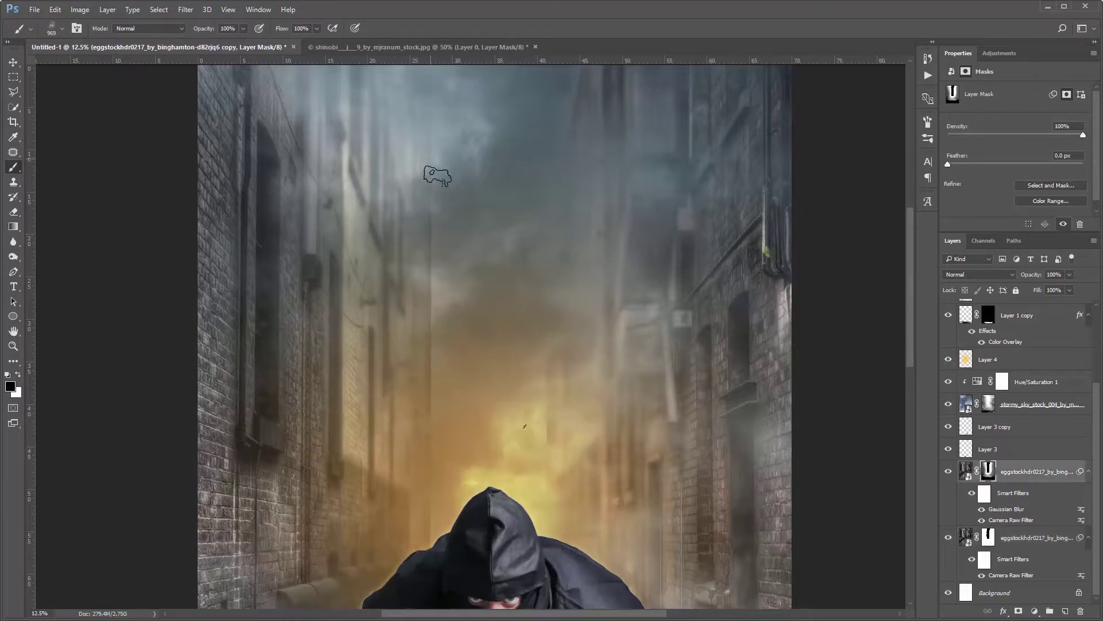
{"action": "key", "text": "bracketright"}
{"action": "key", "text": "bracketright"}
{"action": "key", "text": "bracketright"}
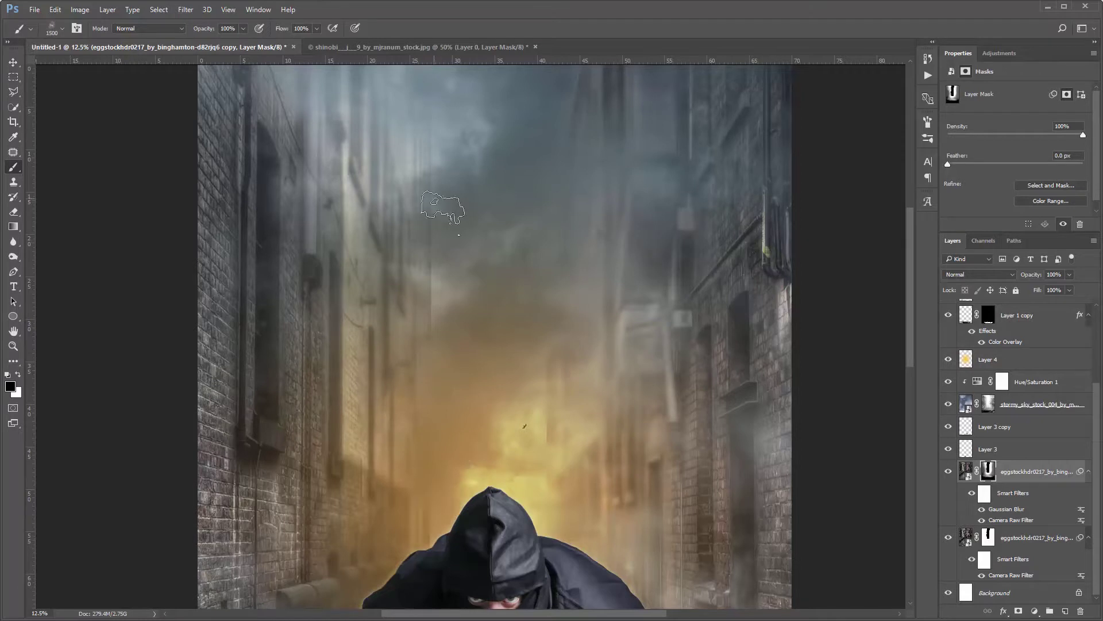
{"action": "scroll", "coordinate": [505, 345], "scroll_direction": "up", "scroll_amount": 2}
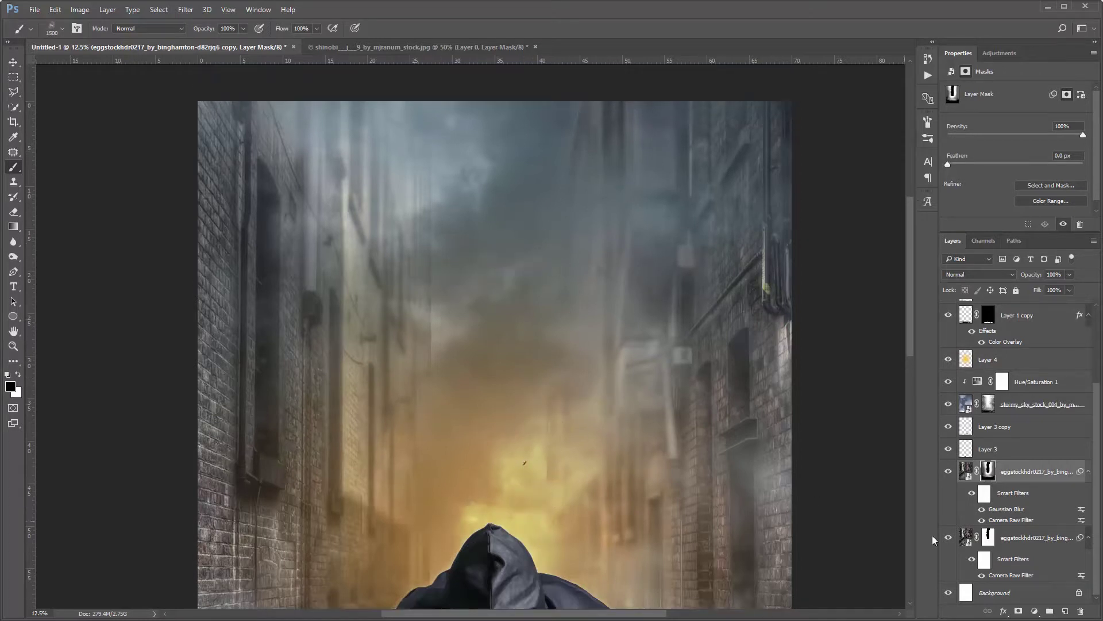
{"action": "key", "text": "alt+bracketleft"}
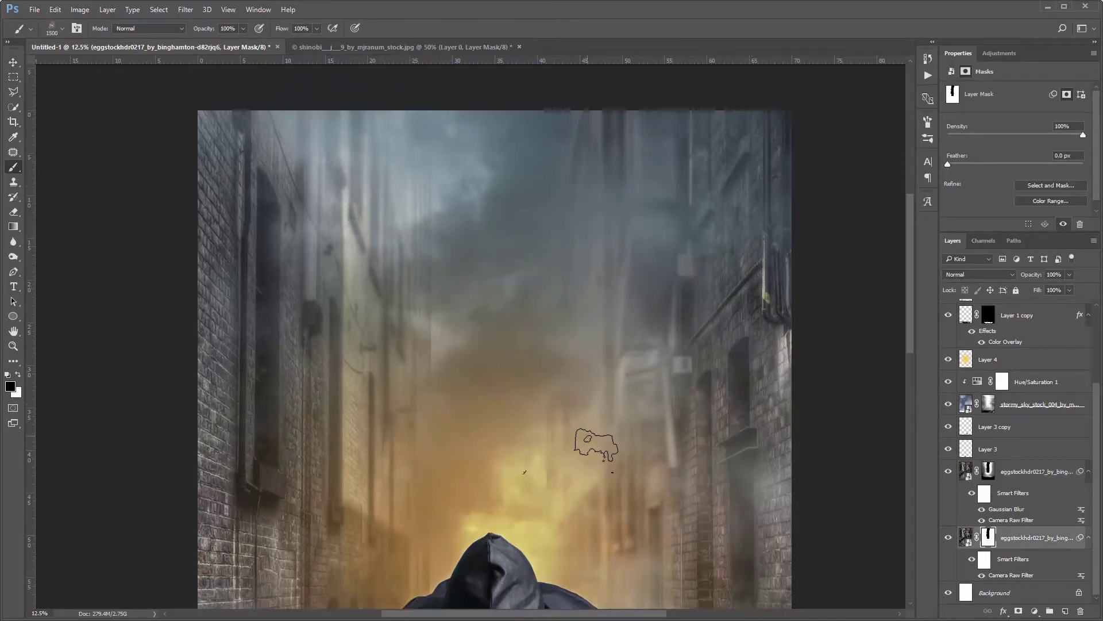
{"action": "key", "text": "ctrl+minus"}
{"action": "key", "text": "ctrl+minus"}
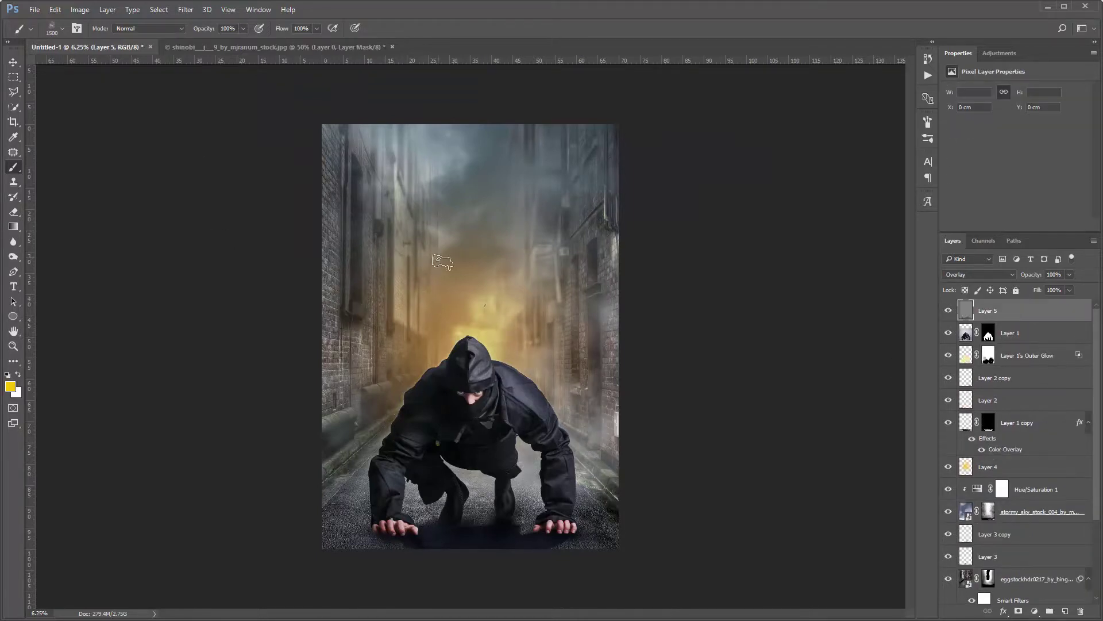
- Add a NINJA text layer in the Bebas font
{"action": "key", "text": "t"}
{"action": "left_click", "coordinate": [407, 288]}
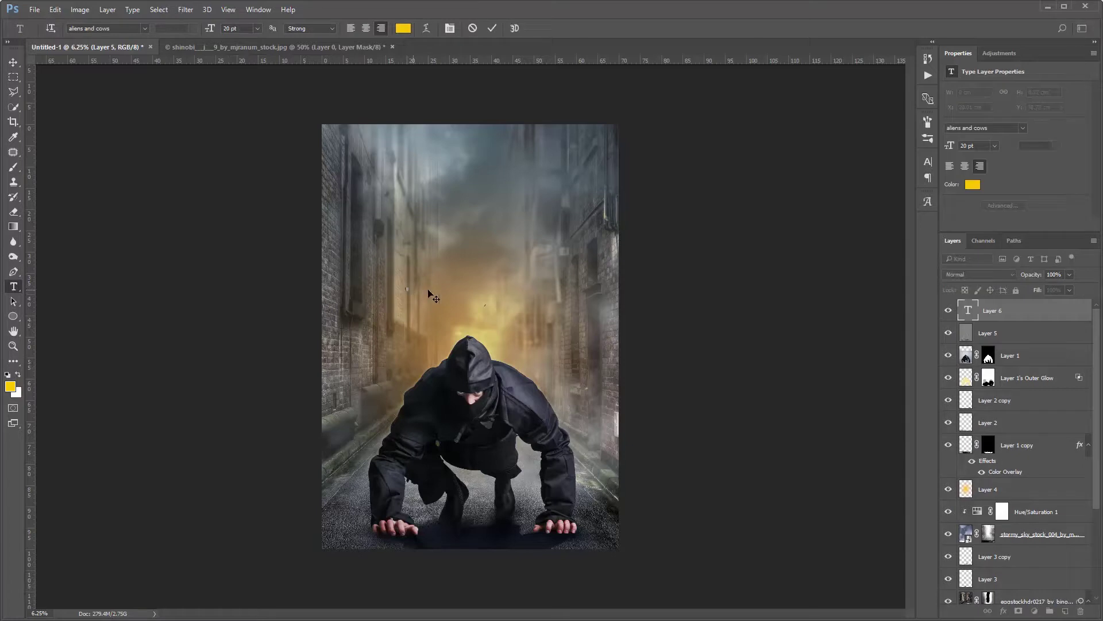
{"action": "type", "text": "Bebas"}
{"action": "key", "text": "Return"}
{"action": "left_click", "coordinate": [17, 65]}
- Enlarge the NINJA title across the poster and set its horizontal scale to 100%
{"action": "key", "text": "ctrl+t"}
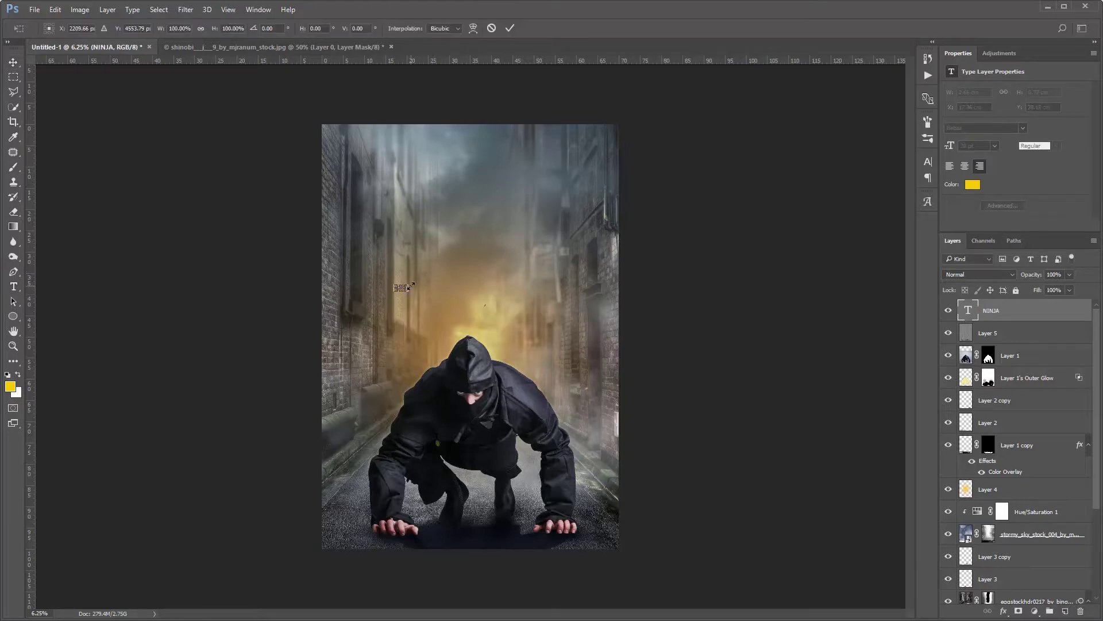
{"action": "left_click_drag", "start_coordinate": [407, 286], "coordinate": [558, 249]}
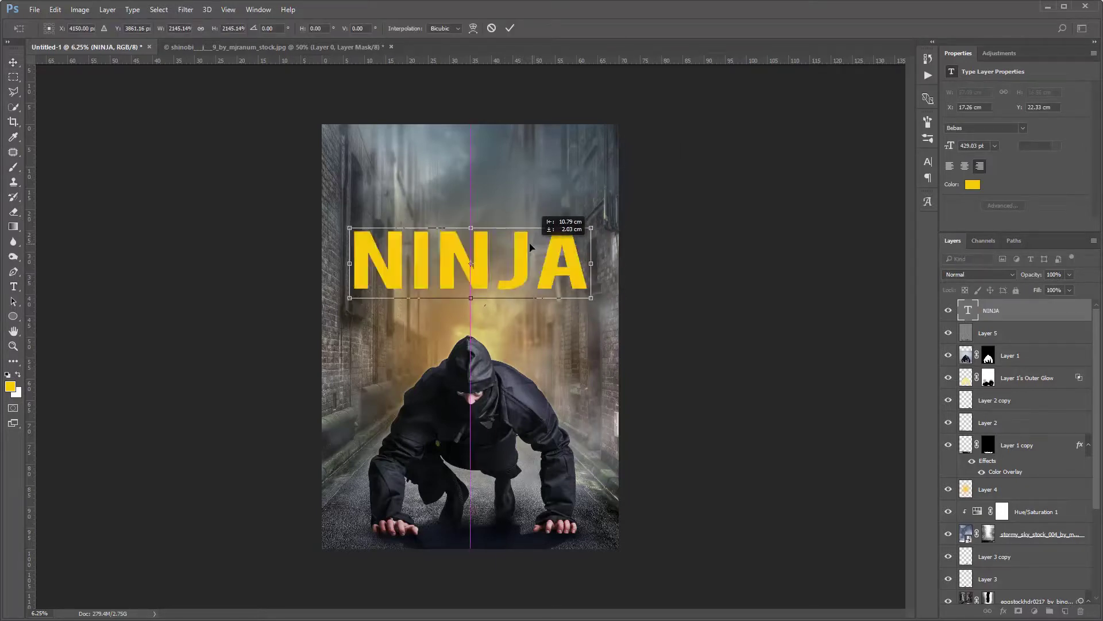
{"action": "key", "text": "Return"}
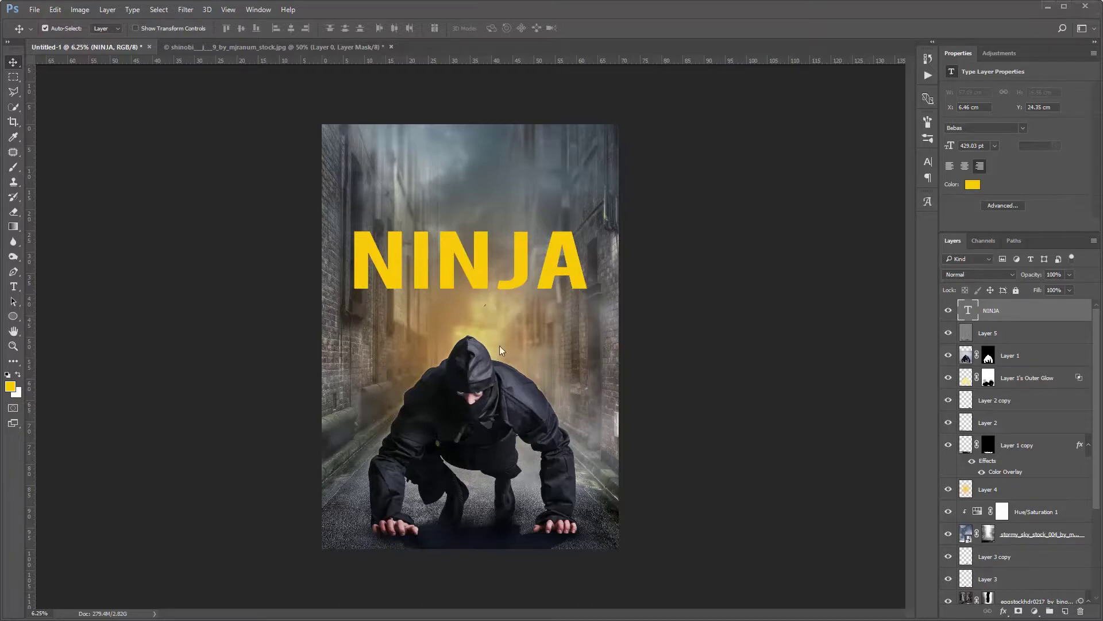
{"action": "left_click", "coordinate": [928, 162]}
{"action": "type", "text": "100"}
{"action": "key", "text": "Return"}
- Centre the NINJA title on the middle guide just above the ninja's head
{"action": "key", "text": "ctrl+t"}
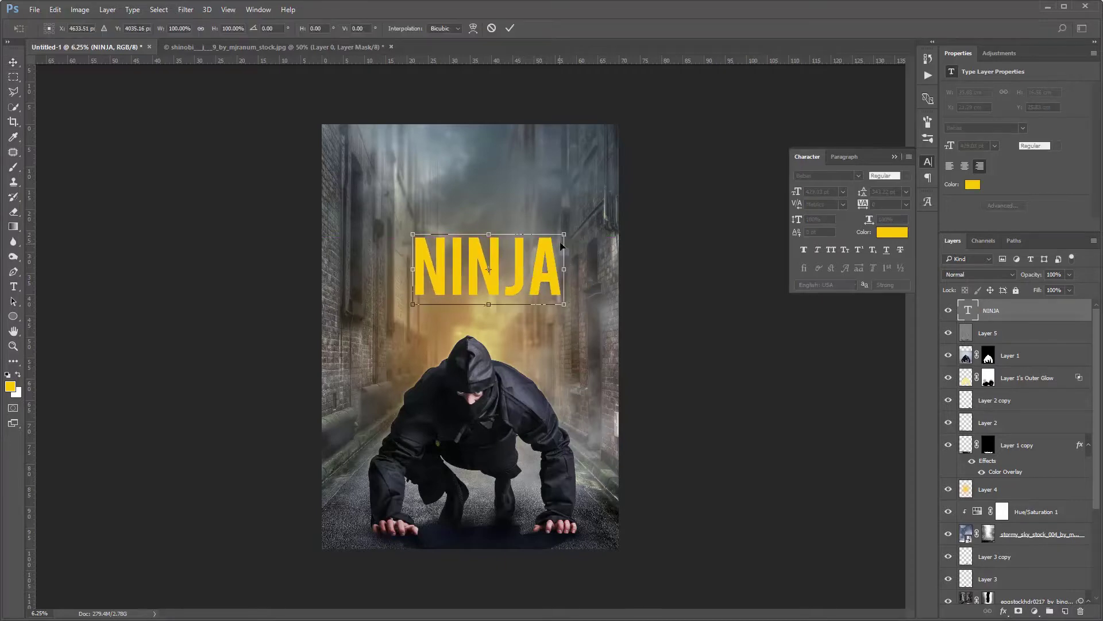
{"action": "left_click_drag", "start_coordinate": [547, 265], "coordinate": [500, 277]}
{"action": "key", "text": "Return"}
{"action": "key", "text": "ctrl+plus"}
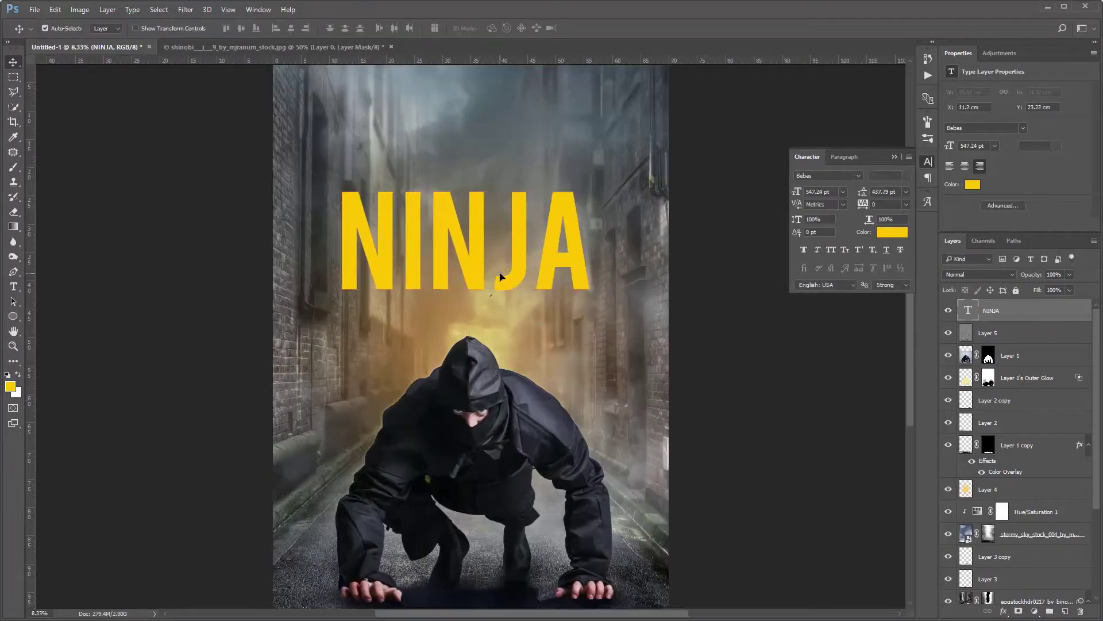
{"action": "key", "text": "ctrl+plus"}
{"action": "left_click_drag", "start_coordinate": [542, 236], "coordinate": [540, 237]}
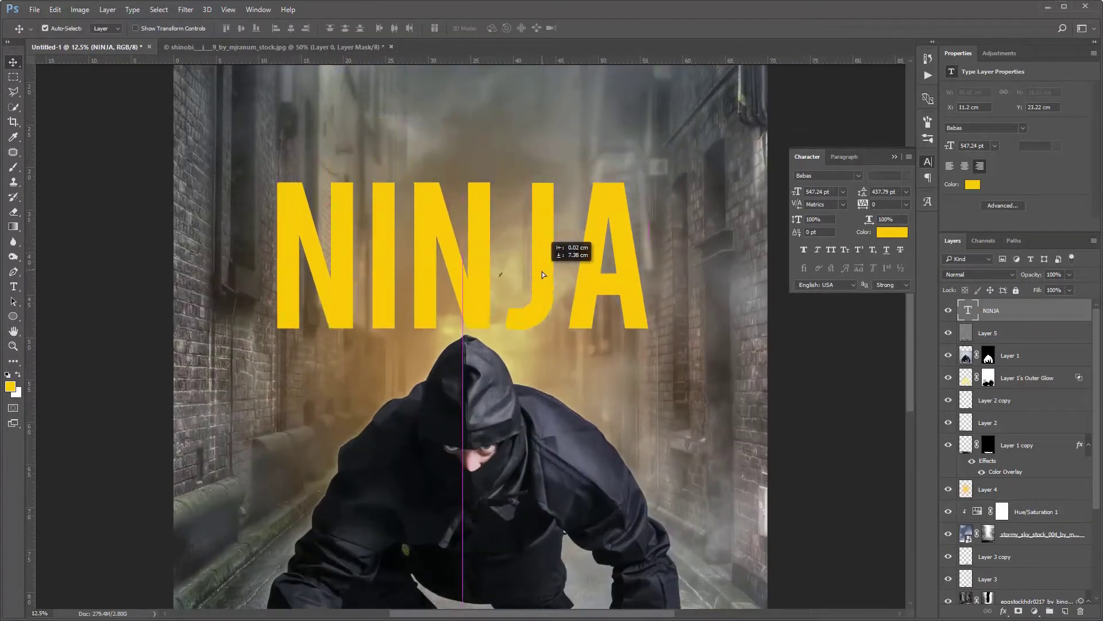
- Make the NINJA title text white
{"action": "left_click", "coordinate": [892, 231]}
{"action": "left_click", "coordinate": [412, 276]}
{"action": "left_click", "coordinate": [664, 270]}
{"action": "key", "text": "ctrl+minus"}
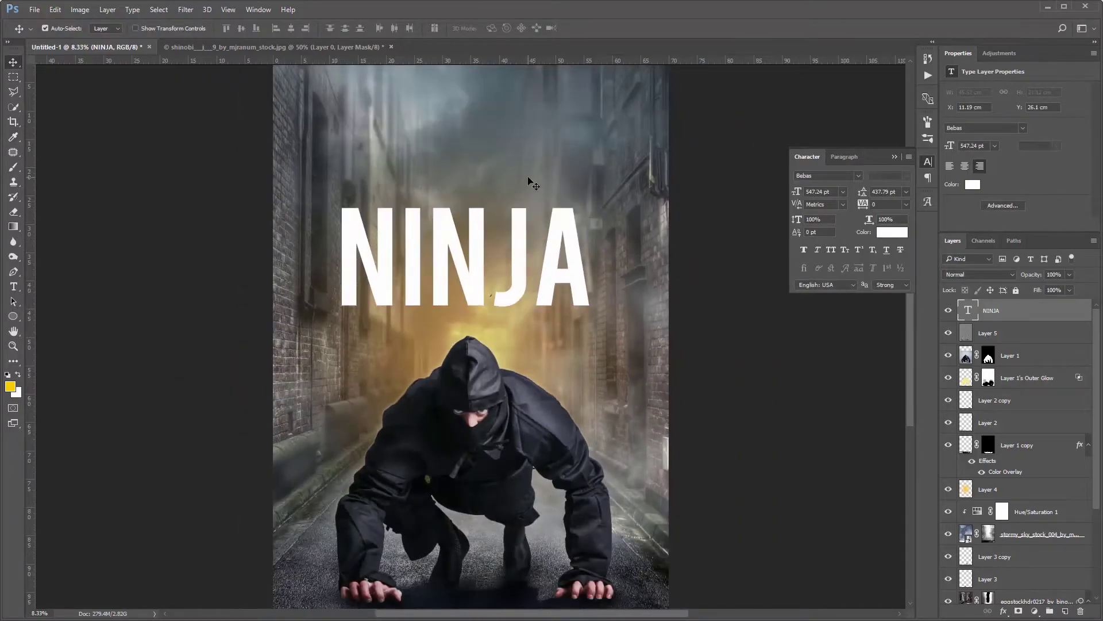
- Give the NINJA title an Inner Shadow with distance 30 and a Drop Shadow
{"action": "double_click", "coordinate": [1059, 316]}
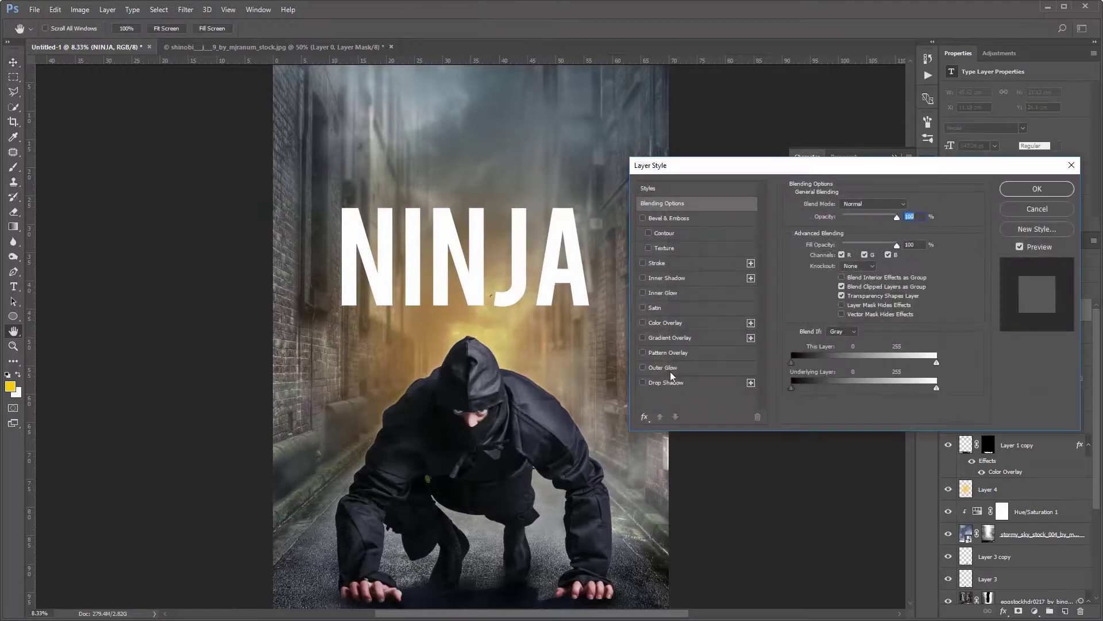
{"action": "left_click", "coordinate": [667, 278]}
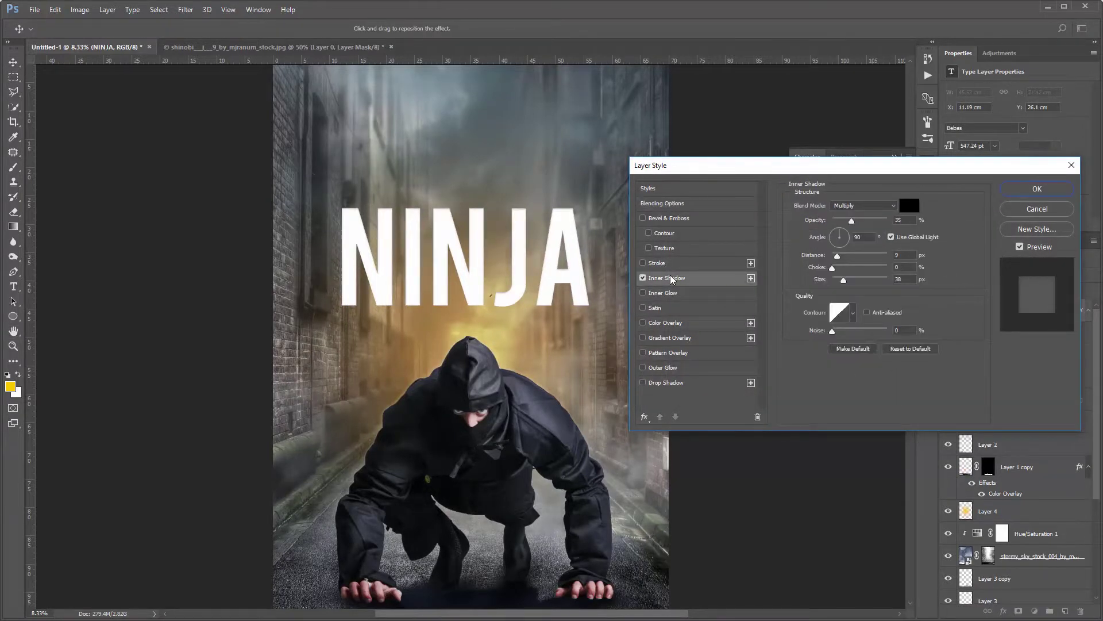
{"action": "left_click", "coordinate": [837, 255]}
{"action": "left_click_drag", "start_coordinate": [837, 255], "coordinate": [850, 255]}
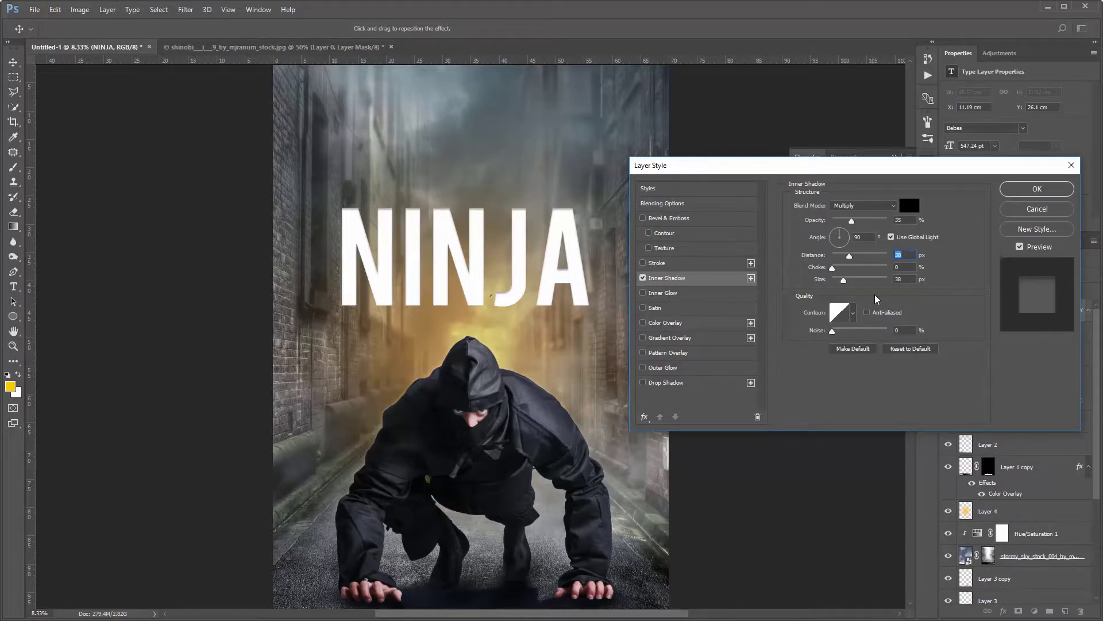
{"action": "left_click", "coordinate": [646, 382]}
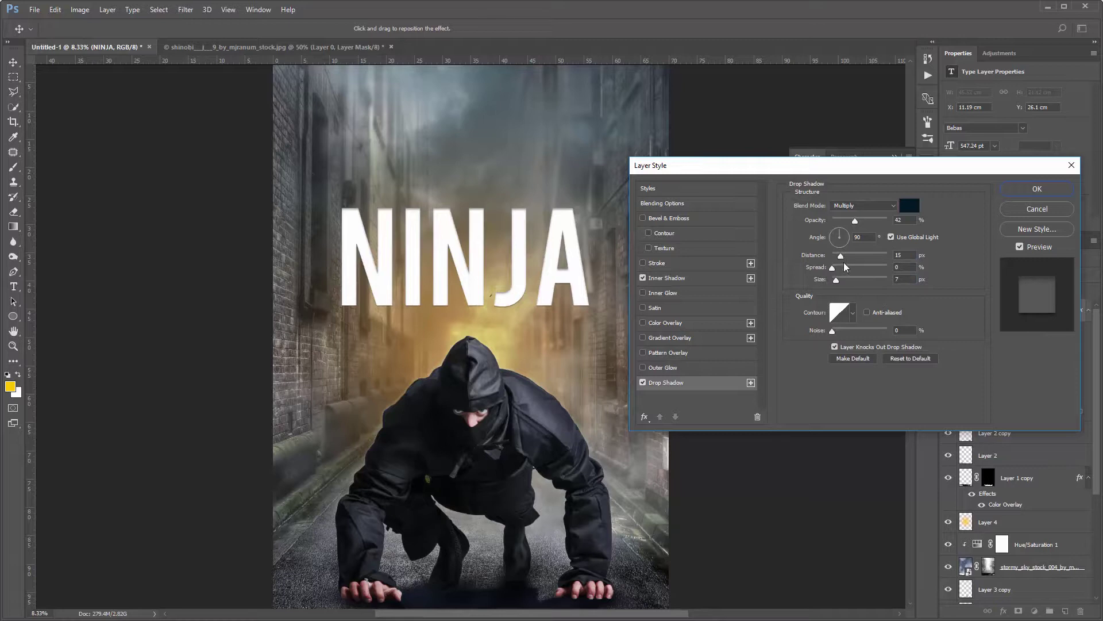
{"action": "left_click", "coordinate": [1037, 189]}
- Set the title to Overlay blending, shrink its drop shadow, and move it slightly lower
{"action": "left_click", "coordinate": [976, 274]}
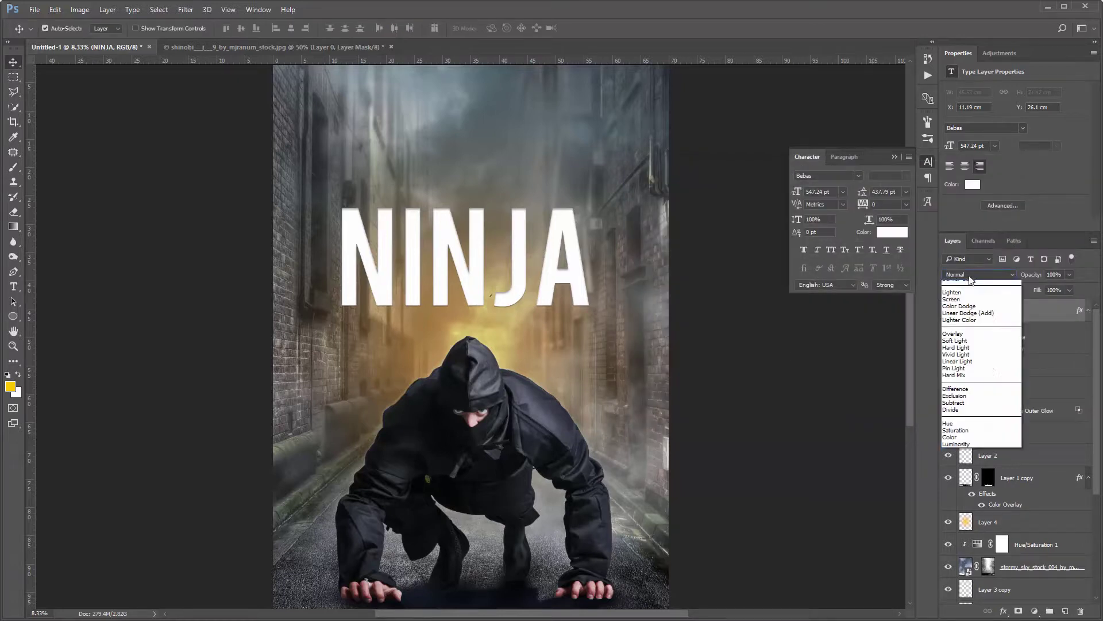
{"action": "left_click", "coordinate": [948, 378]}
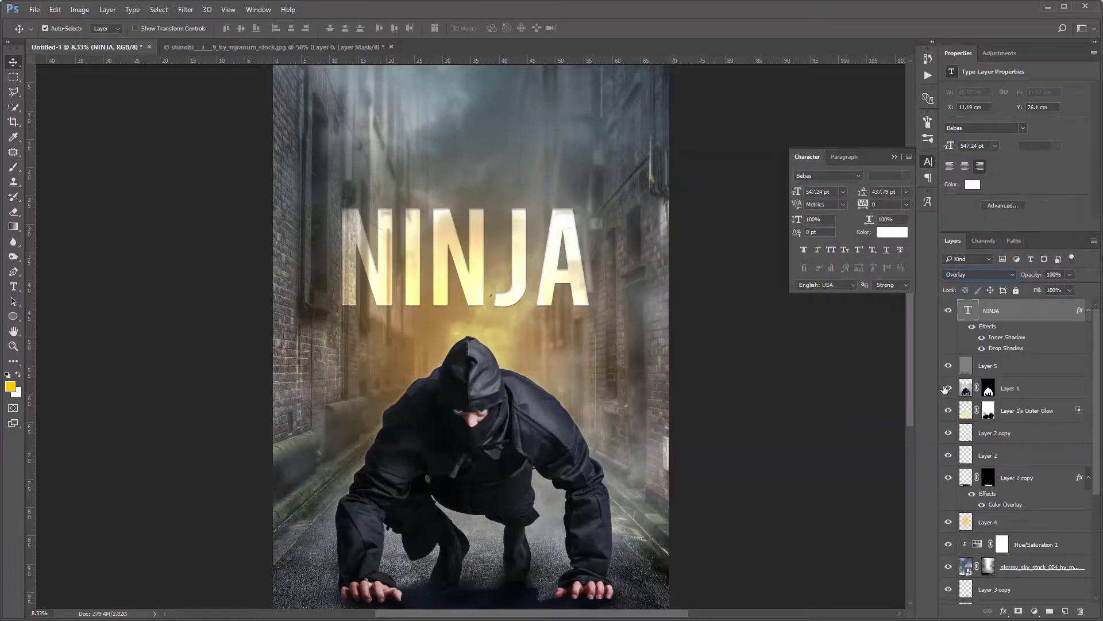
{"action": "double_click", "coordinate": [1023, 349]}
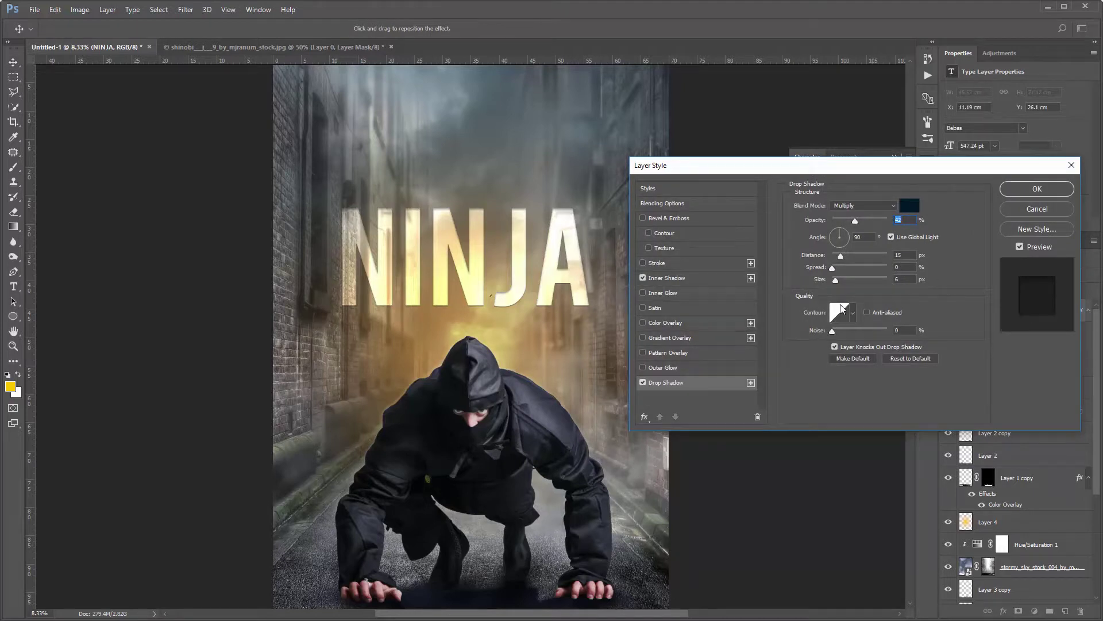
{"action": "left_click_drag", "start_coordinate": [843, 281], "coordinate": [838, 281]}
{"action": "left_click", "coordinate": [669, 278]}
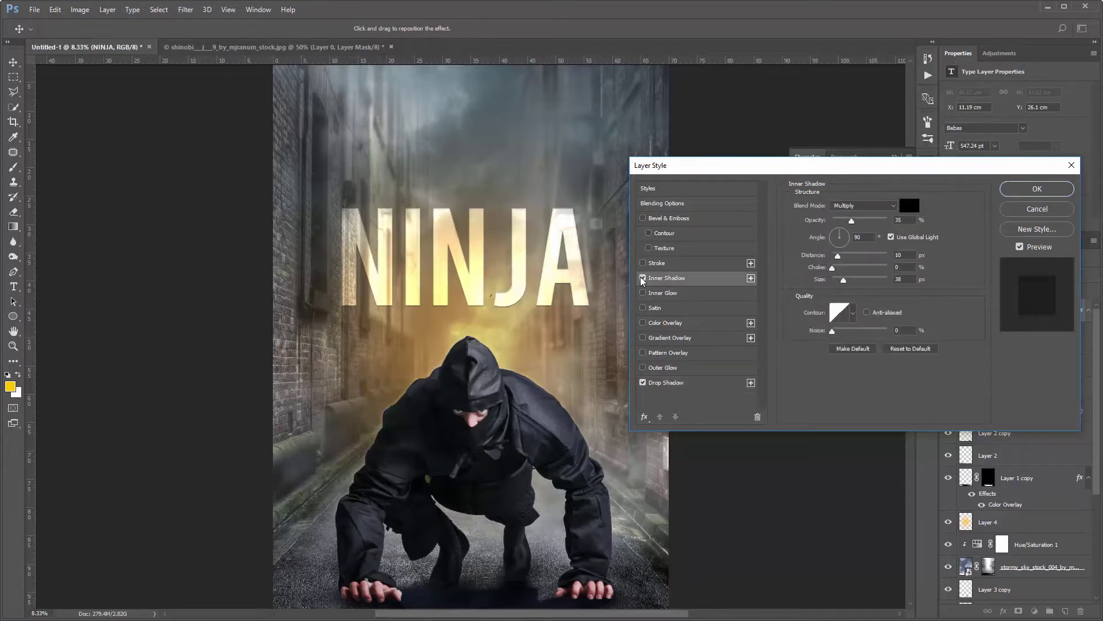
{"action": "left_click", "coordinate": [667, 382]}
{"action": "left_click", "coordinate": [1034, 190]}
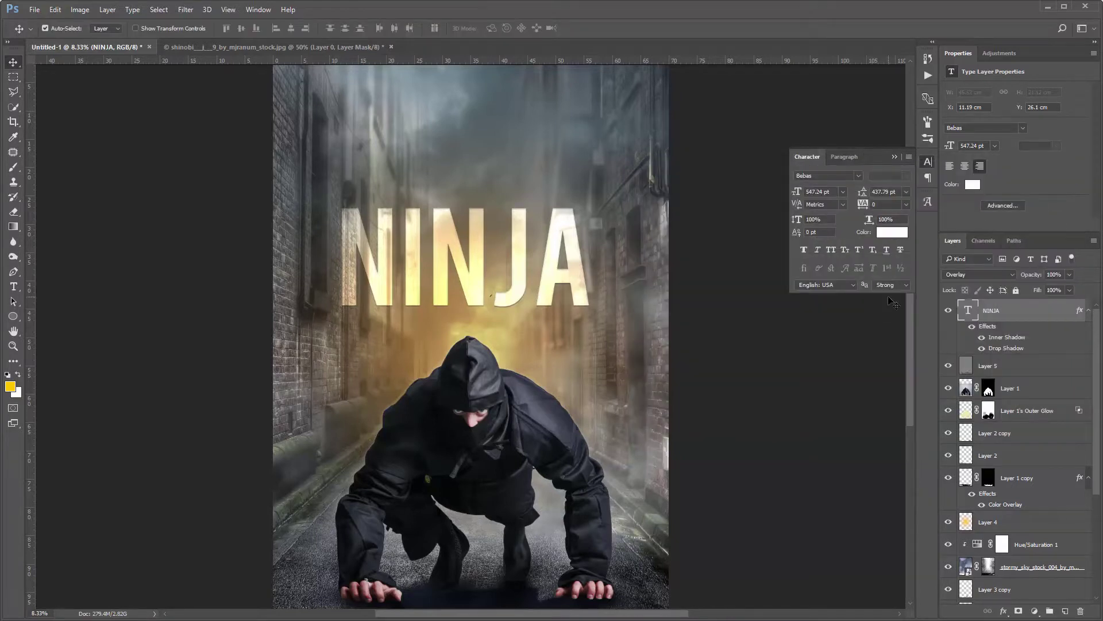
{"action": "left_click_drag", "start_coordinate": [551, 277], "coordinate": [552, 287]}
- Nudge the NINJA title slightly right and reselect it, ready to add new text
{"action": "key", "text": "ctrl+minus"}
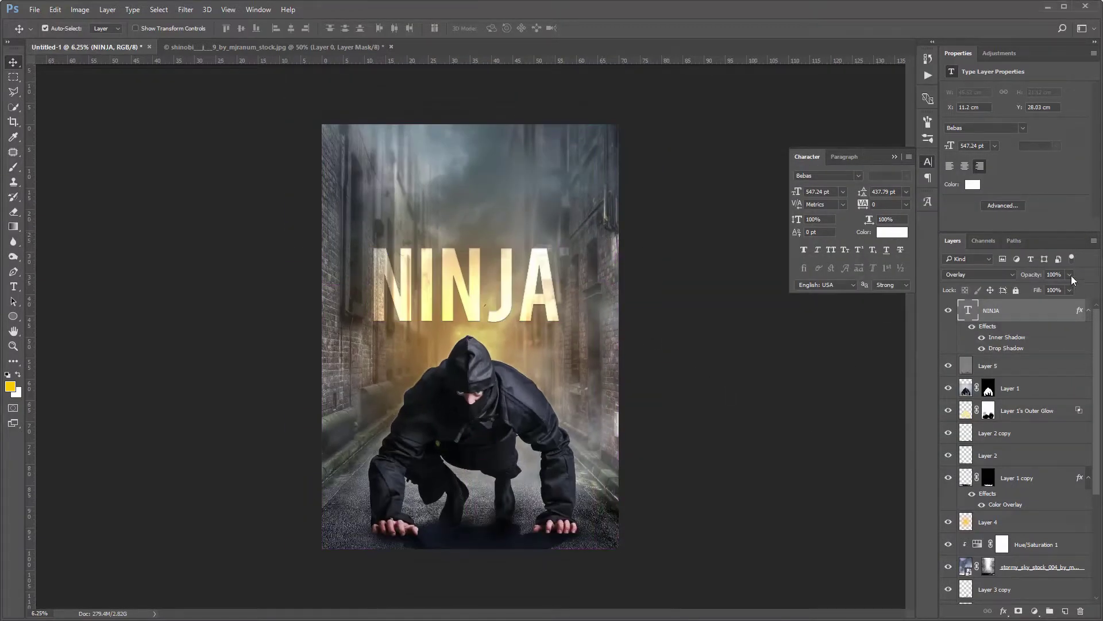
{"action": "left_click_drag", "start_coordinate": [529, 309], "coordinate": [532, 309]}
{"action": "left_click", "coordinate": [702, 356]}
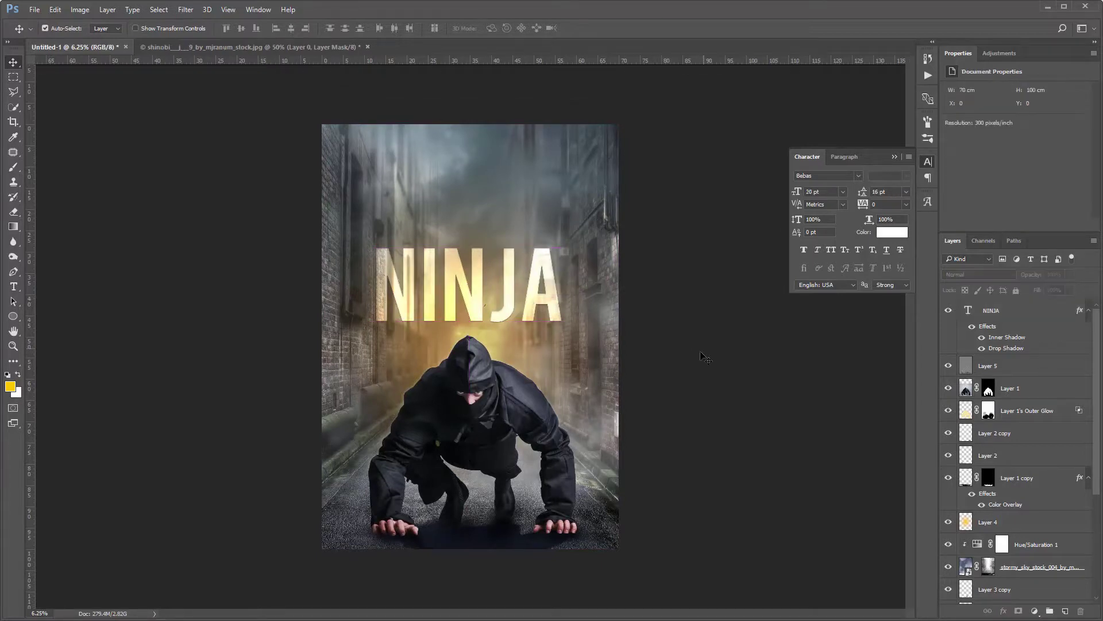
{"action": "left_click", "coordinate": [507, 310]}
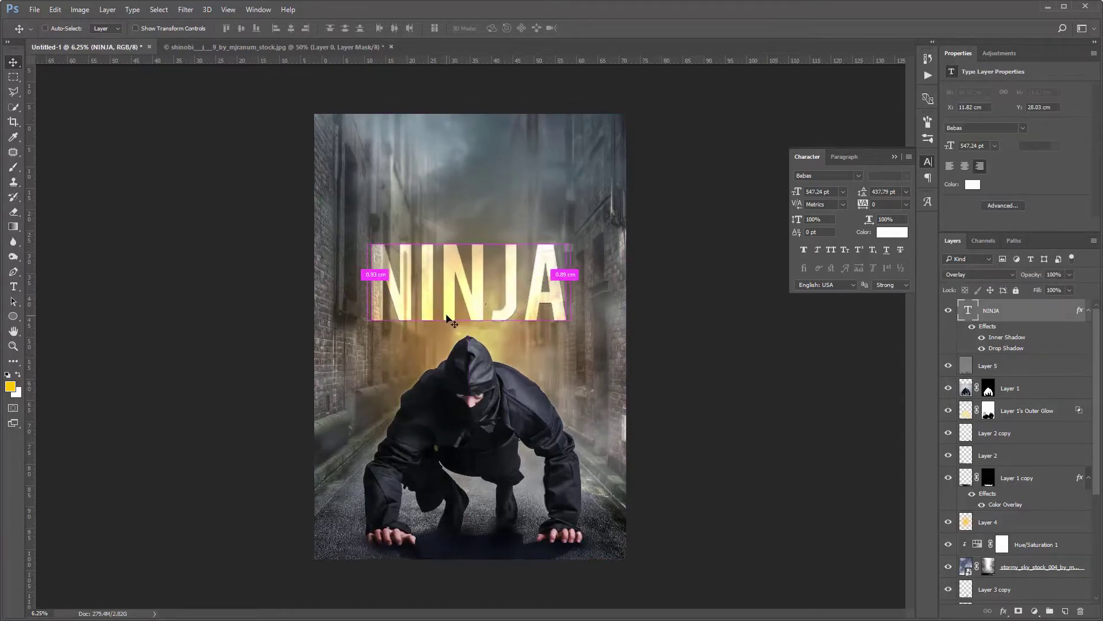
{"action": "key", "text": "ctrl+plus"}
{"action": "key", "text": "ctrl+plus"}
{"action": "key", "text": "ctrl+minus"}
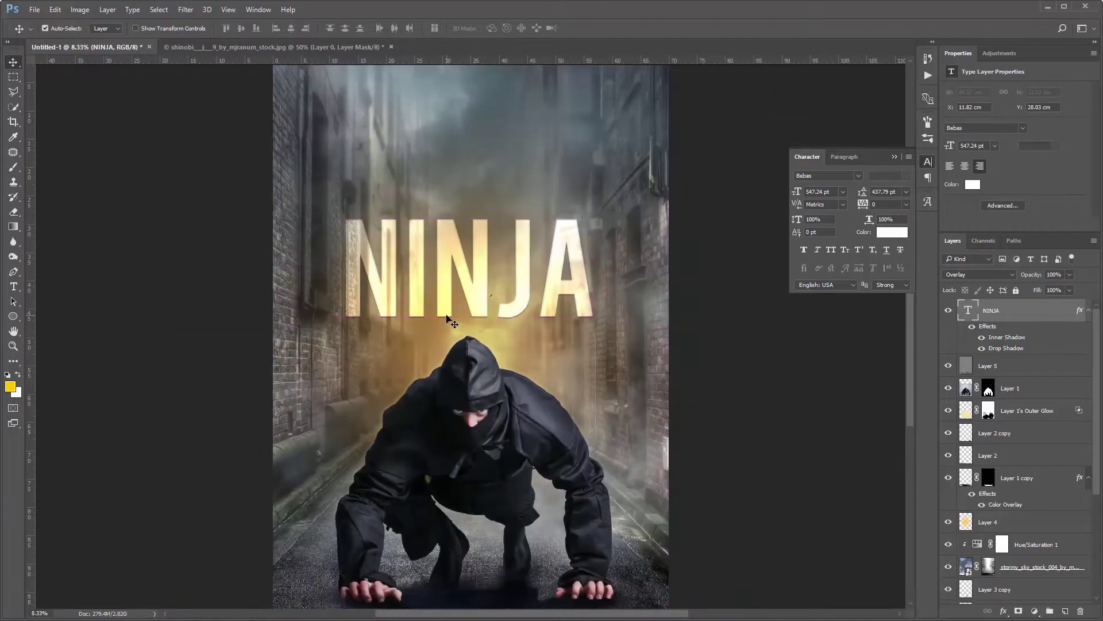
{"action": "left_click", "coordinate": [13, 287]}
- Type X-COLLECTION PRESENTS above NINJA and enlarge it to about 84 pt
{"action": "left_click", "coordinate": [413, 186]}
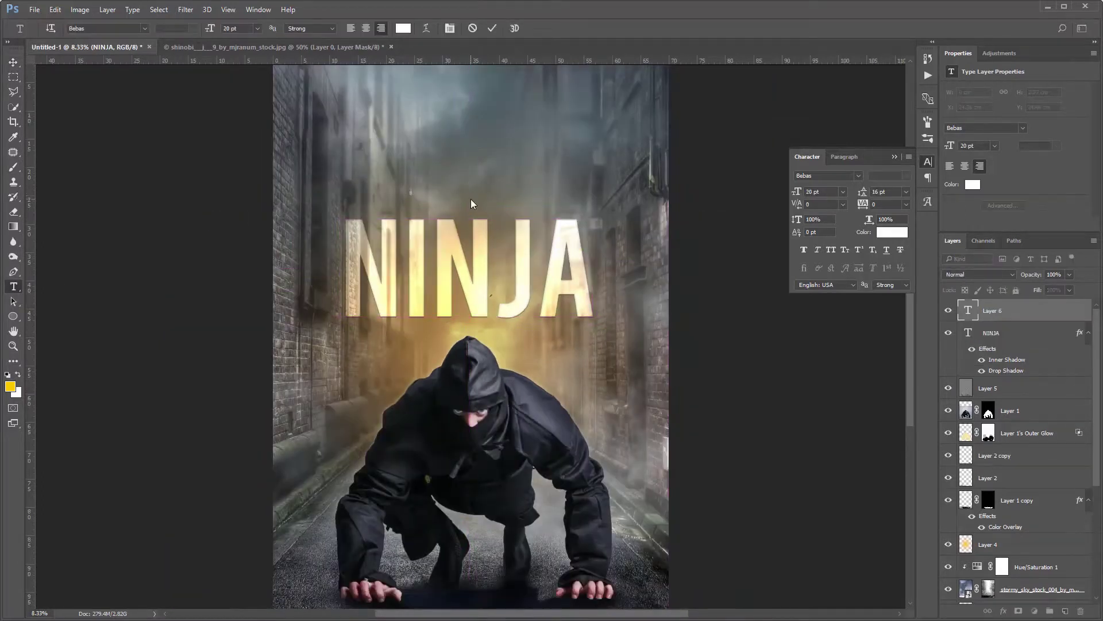
{"action": "type", "text": "X-COLLECTION PRESENTS"}
{"action": "key", "text": "ctrl+Return"}
{"action": "key", "text": "v"}
{"action": "key", "text": "ctrl+t"}
{"action": "key", "text": "Return"}
{"action": "mouse_move", "coordinate": [411, 188]}
{"action": "left_mouse_down"}
{"action": "mouse_move", "coordinate": [541, 174]}
{"action": "mouse_move", "coordinate": [522, 197]}
{"action": "left_mouse_up"}
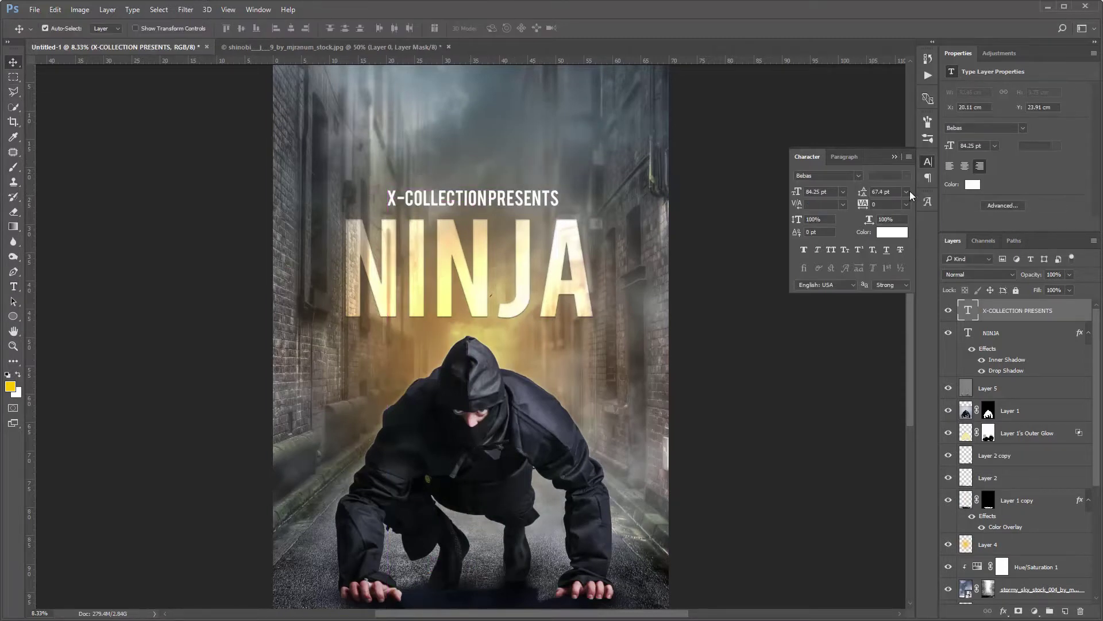
- Apply the Alien League font with 200% horizontal scale at 75.25 pt
{"action": "left_click", "coordinate": [859, 176]}
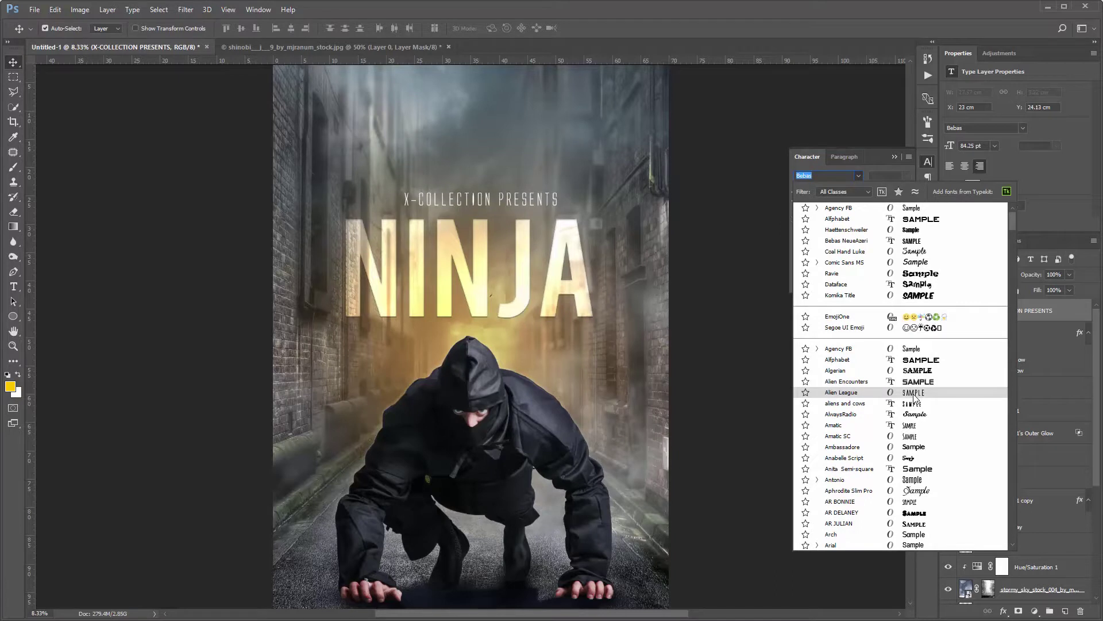
{"action": "left_click", "coordinate": [914, 393]}
{"action": "left_click_drag", "start_coordinate": [872, 223], "coordinate": [869, 237]}
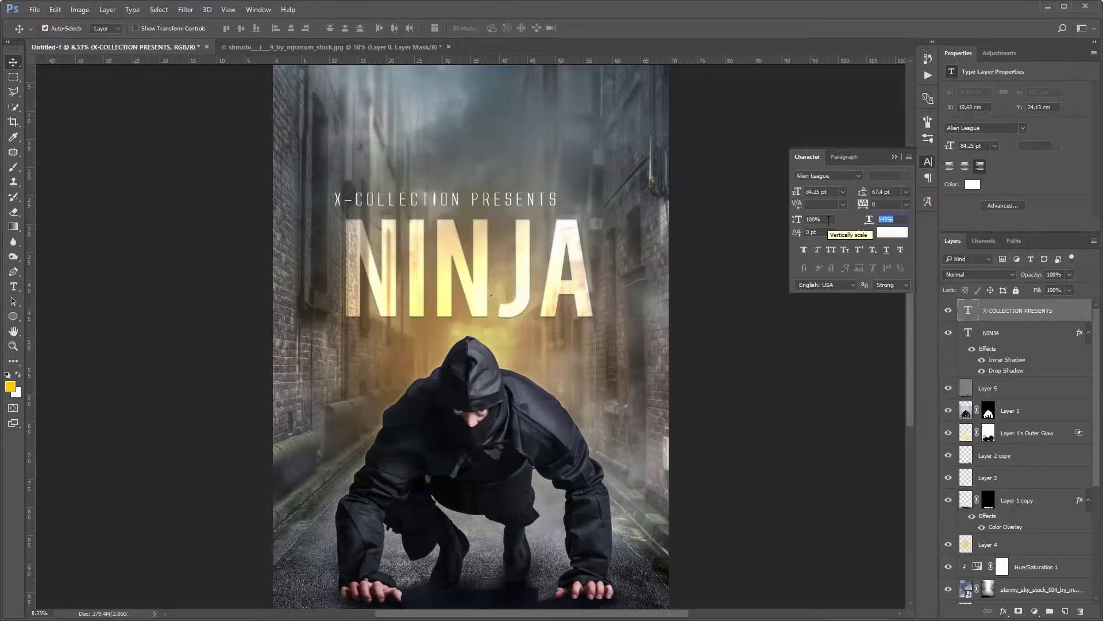
{"action": "type", "text": "200"}
{"action": "key", "text": "Return"}
{"action": "left_click_drag", "start_coordinate": [799, 196], "coordinate": [787, 196]}
- Switch to the aliens and cows font, shrink to about 45 pt, and centre above NINJA
{"action": "left_click", "coordinate": [827, 176]}
{"action": "scroll", "coordinate": [848, 182], "scroll_direction": "down", "scroll_amount": 3}
{"action": "key", "text": "Up"}
{"action": "key", "text": "Up"}
{"action": "key", "text": "Up"}
{"action": "key", "text": "Up"}
{"action": "key", "text": "Down"}
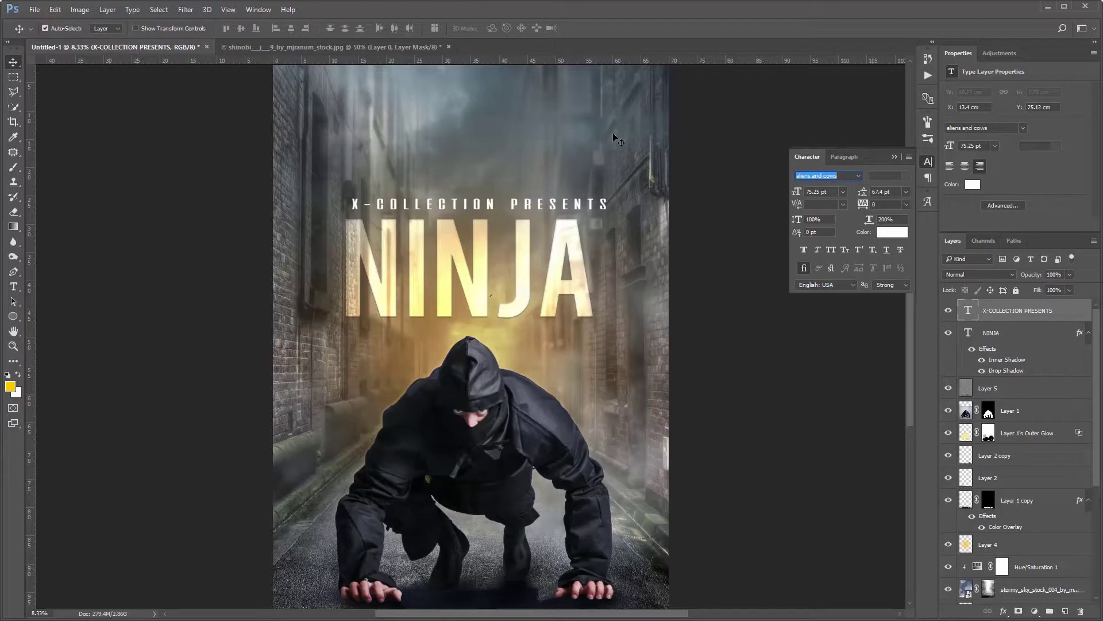
{"action": "key", "text": "ctrl+t"}
{"action": "left_click_drag", "start_coordinate": [349, 197], "coordinate": [451, 202]}
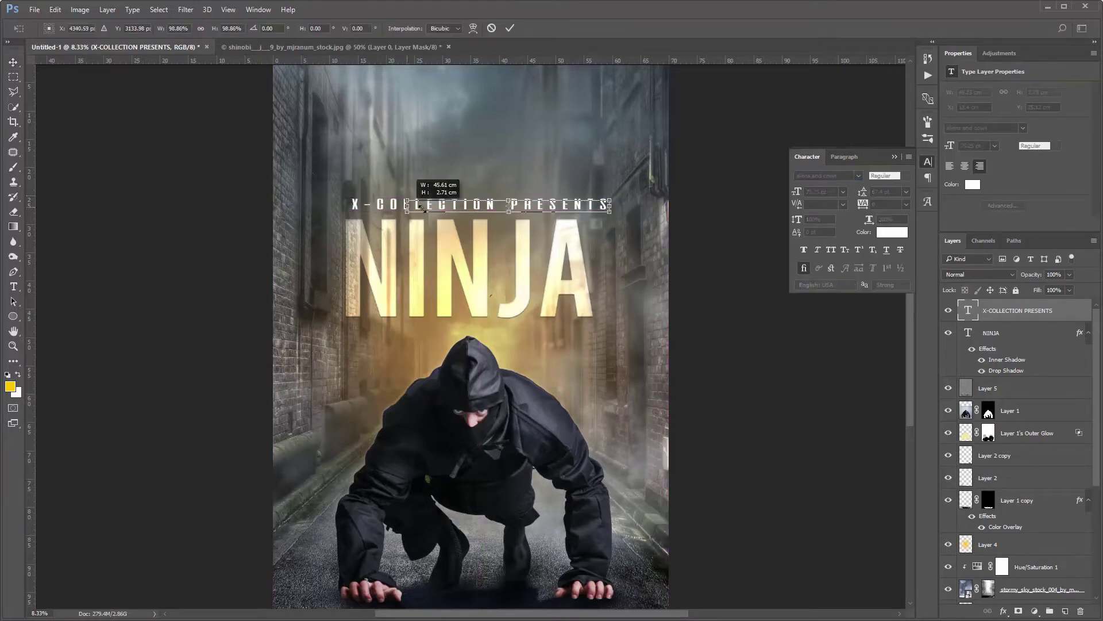
{"action": "key", "text": "Return"}
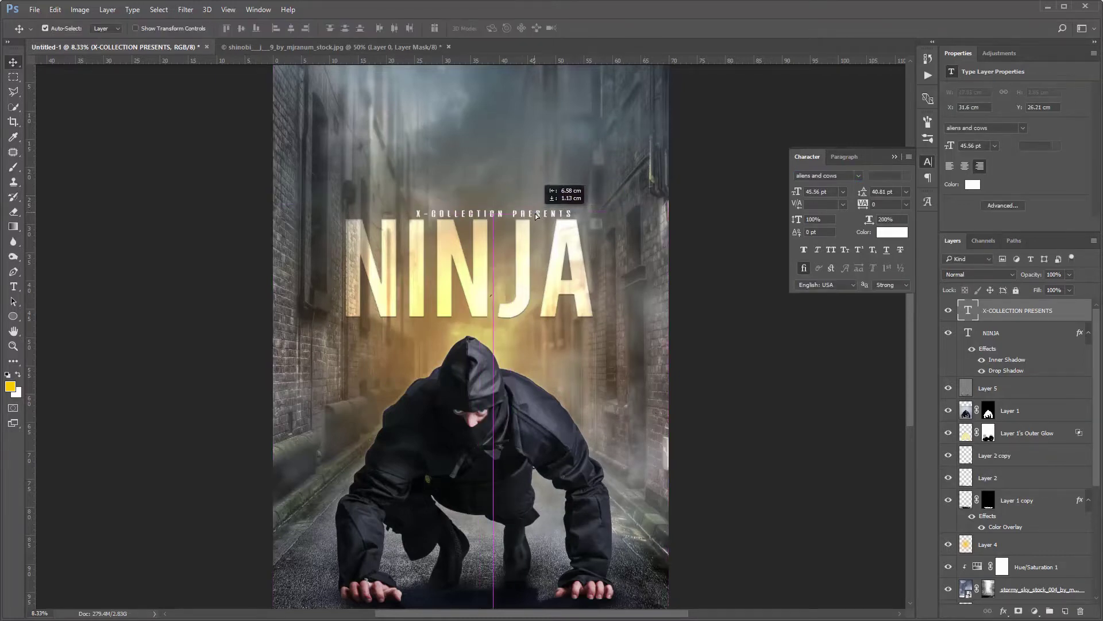
{"action": "left_click_drag", "start_coordinate": [573, 210], "coordinate": [540, 213]}
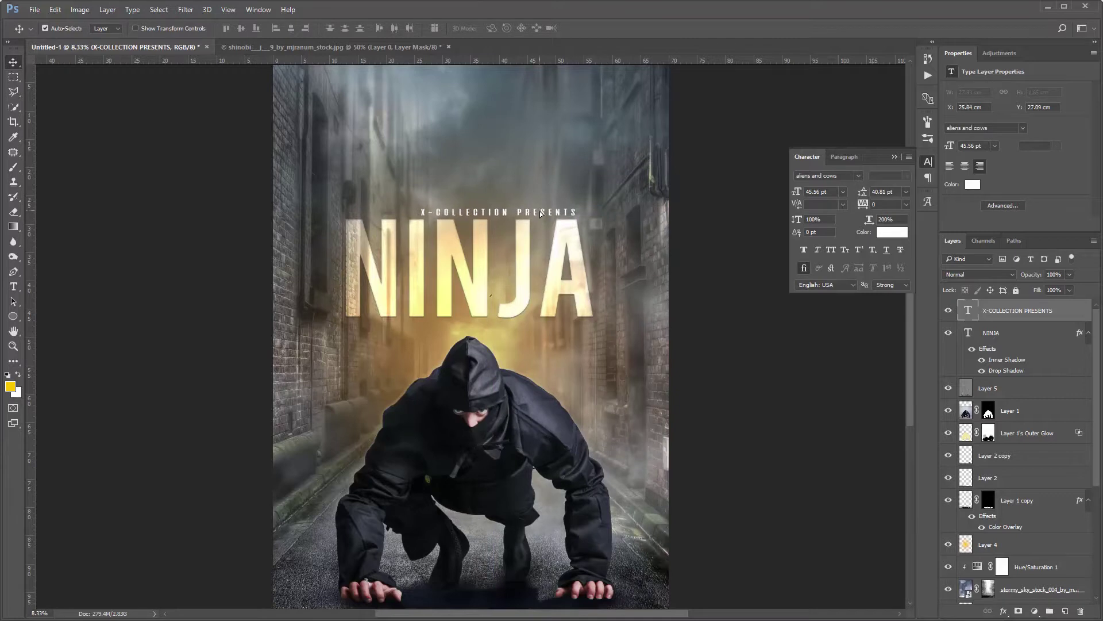
- Fine-tune the presents line size to 48.91 pt
{"action": "key", "text": "ctrl+t"}
{"action": "left_click_drag", "start_coordinate": [418, 207], "coordinate": [411, 205]}
{"action": "key", "text": "Return"}
{"action": "key", "text": "ctrl+plus"}
{"action": "key", "text": "ctrl+t"}
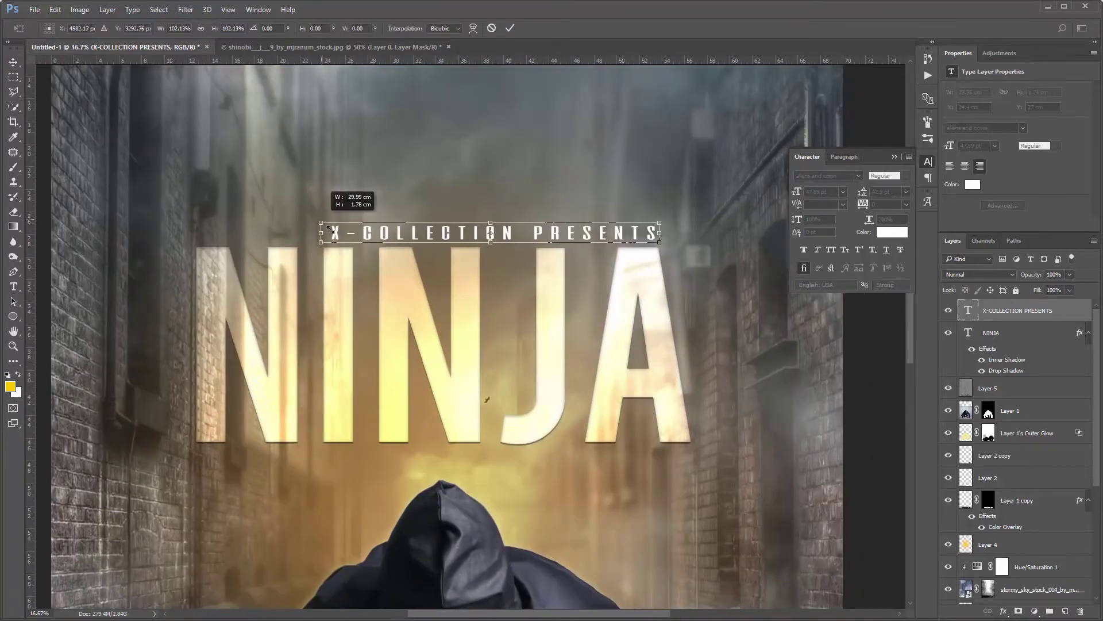
{"action": "left_click_drag", "start_coordinate": [333, 233], "coordinate": [329, 229]}
{"action": "key", "text": "Return"}
{"action": "key", "text": "ctrl+minus"}
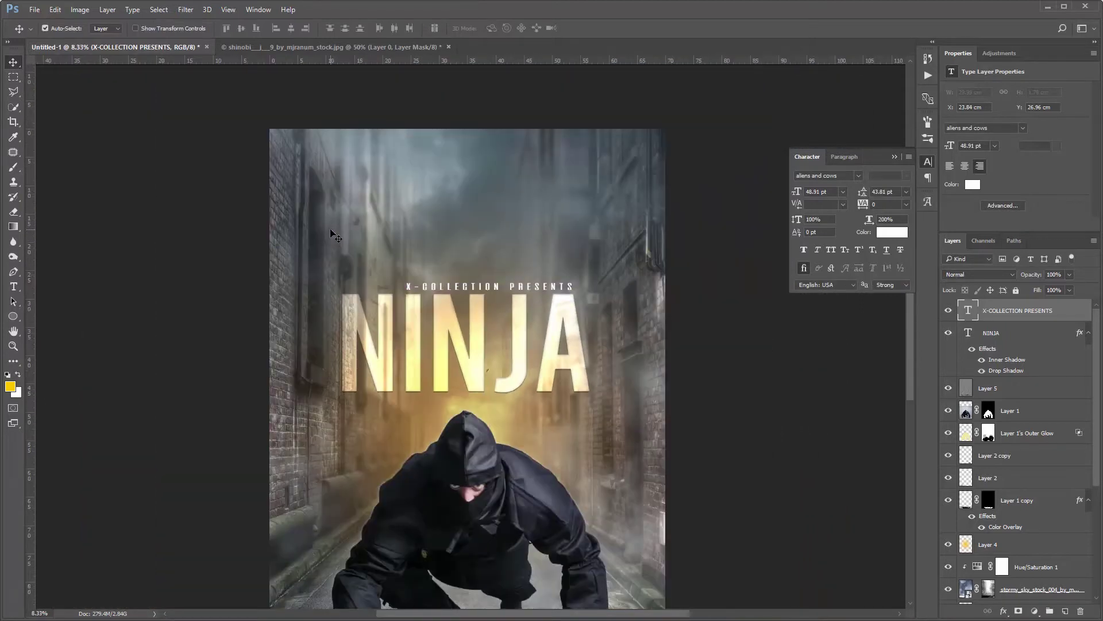
- Color the X-COLLECTION PRESENTS line pale cyan
{"action": "left_click", "coordinate": [892, 232]}
{"action": "mouse_move", "coordinate": [460, 247]}
{"action": "left_mouse_down"}
{"action": "mouse_move", "coordinate": [615, 284]}
{"action": "mouse_move", "coordinate": [634, 330]}
{"action": "left_mouse_up"}
{"action": "left_click", "coordinate": [726, 381]}
{"action": "left_click_drag", "start_coordinate": [615, 389], "coordinate": [623, 359]}
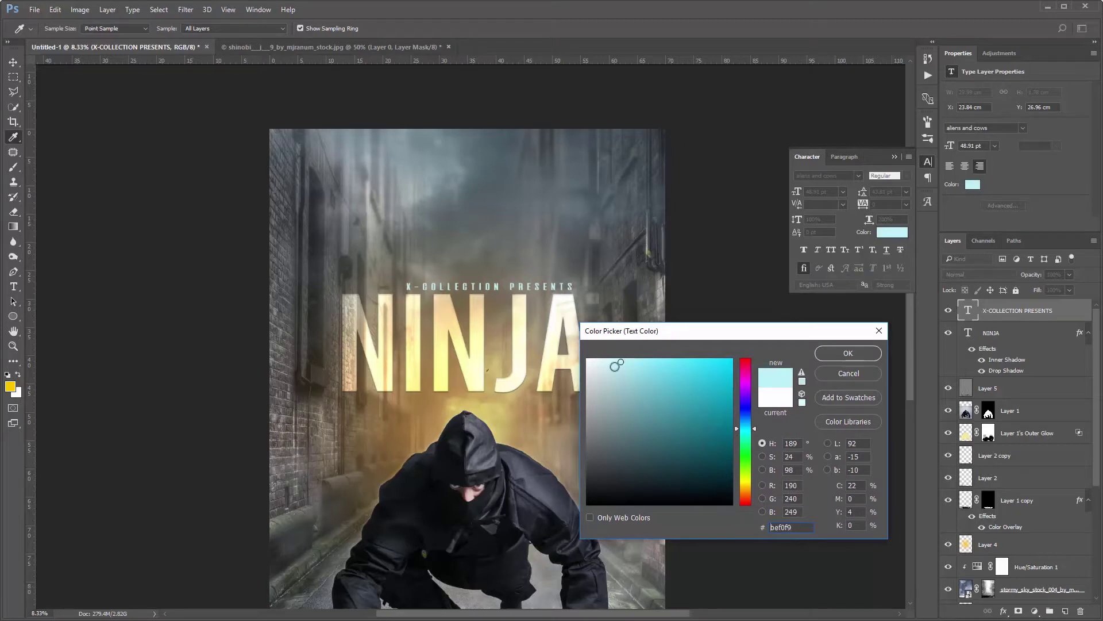
{"action": "left_click", "coordinate": [832, 355]}
- Copy the line below NINJA, retype it as 'A FILM BY' plus the director's name, at 100% horizontal scale
{"action": "left_click_drag", "start_coordinate": [497, 288], "coordinate": [497, 412]}
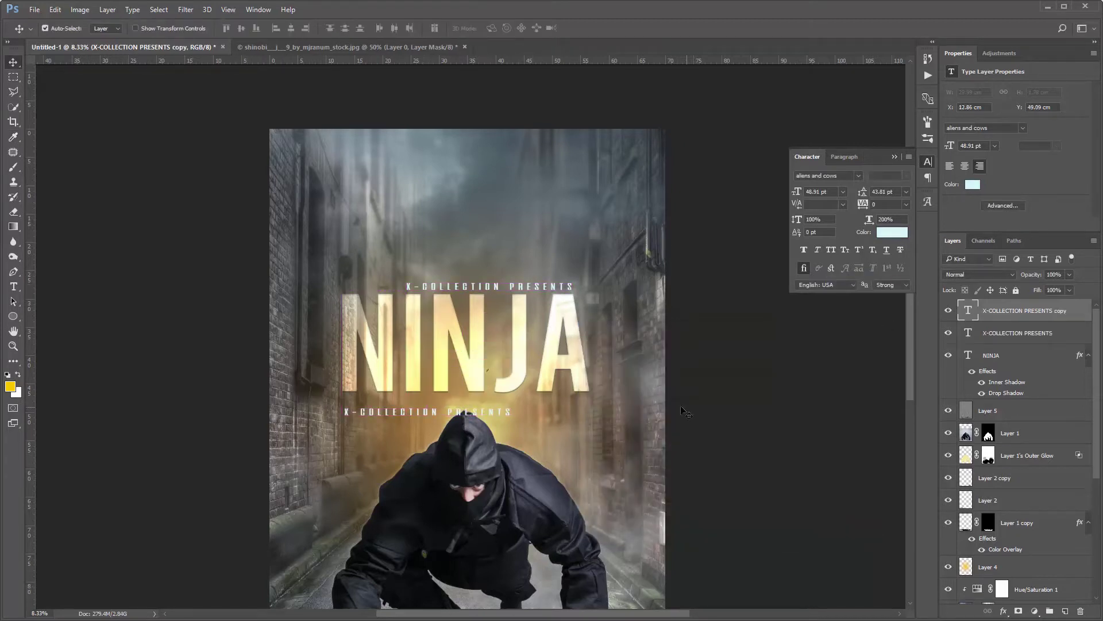
{"action": "key", "text": "t"}
{"action": "left_click", "coordinate": [460, 411]}
{"action": "key", "text": "ctrl+a"}
{"action": "type", "text": "A FILM"}
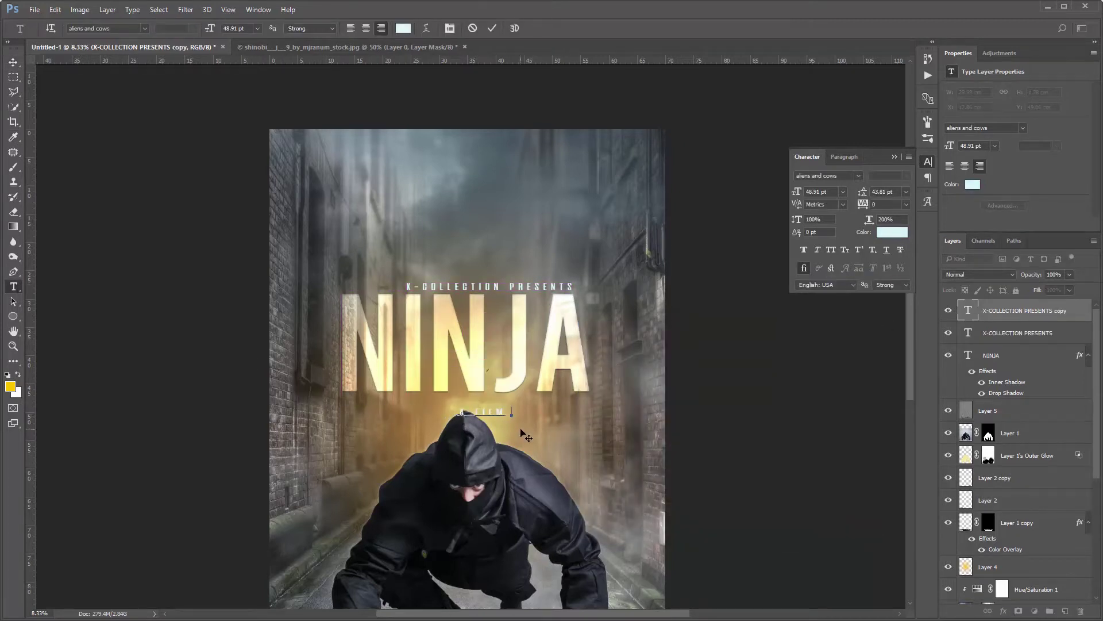
{"action": "type", "text": " BY KHATAI MUZAFFARI"}
{"action": "key", "text": "ctrl+Return"}
{"action": "key", "text": "v"}
{"action": "left_click_drag", "start_coordinate": [374, 417], "coordinate": [439, 411]}
{"action": "type", "text": "100"}
{"action": "key", "text": "Return"}
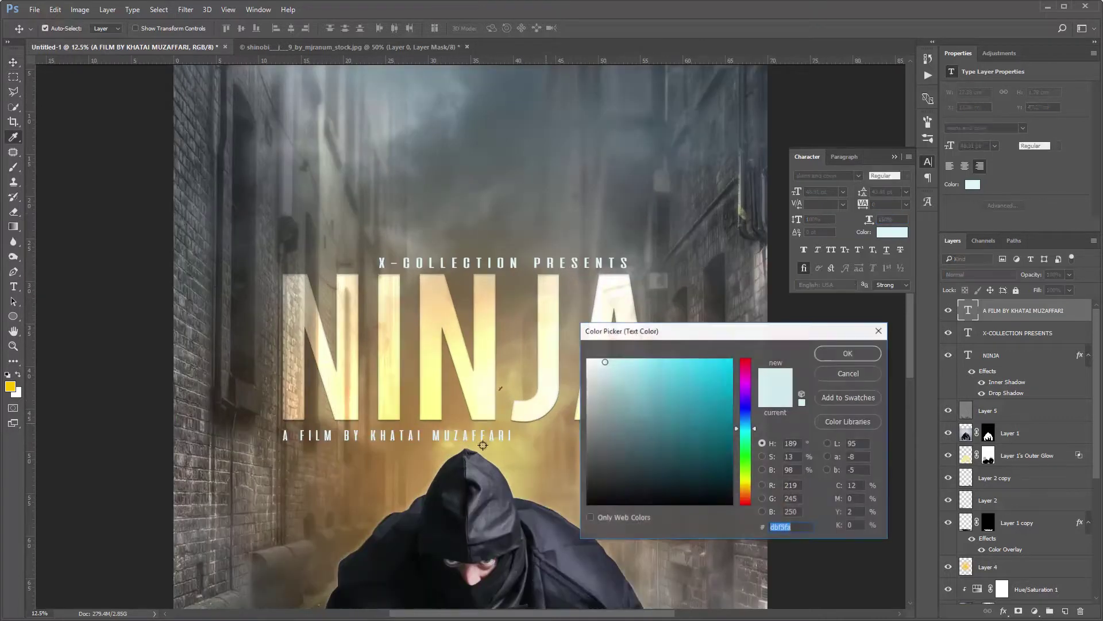
- Color the credit line pale yellow sampled from the title, shrink it slightly, and nudge right
{"action": "left_click", "coordinate": [482, 444]}
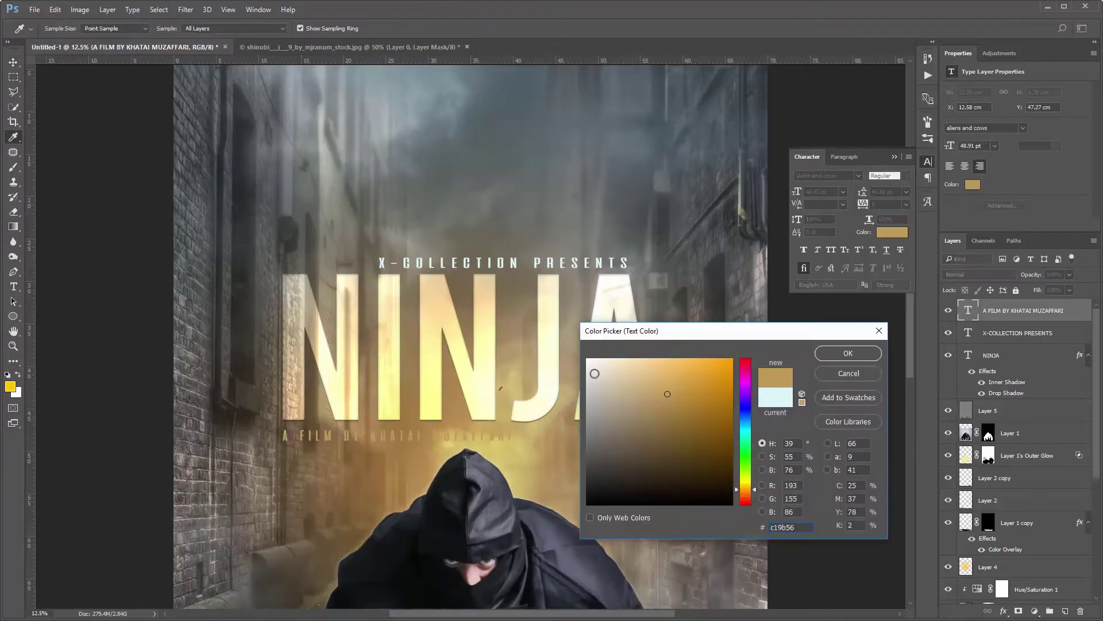
{"action": "left_click", "coordinate": [508, 383]}
{"action": "left_click", "coordinate": [847, 353]}
{"action": "key", "text": "ctrl+t"}
{"action": "left_click_drag", "start_coordinate": [514, 444], "coordinate": [497, 437]}
{"action": "key", "text": "Return"}
{"action": "key", "text": "Right"}
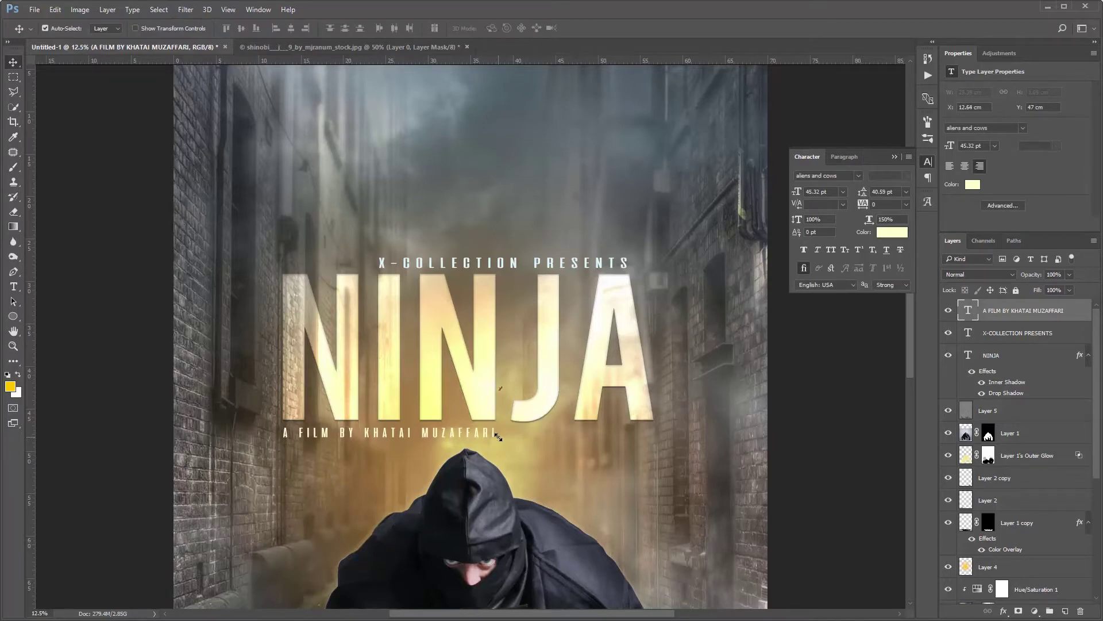
{"action": "key", "text": "ctrl+minus"}
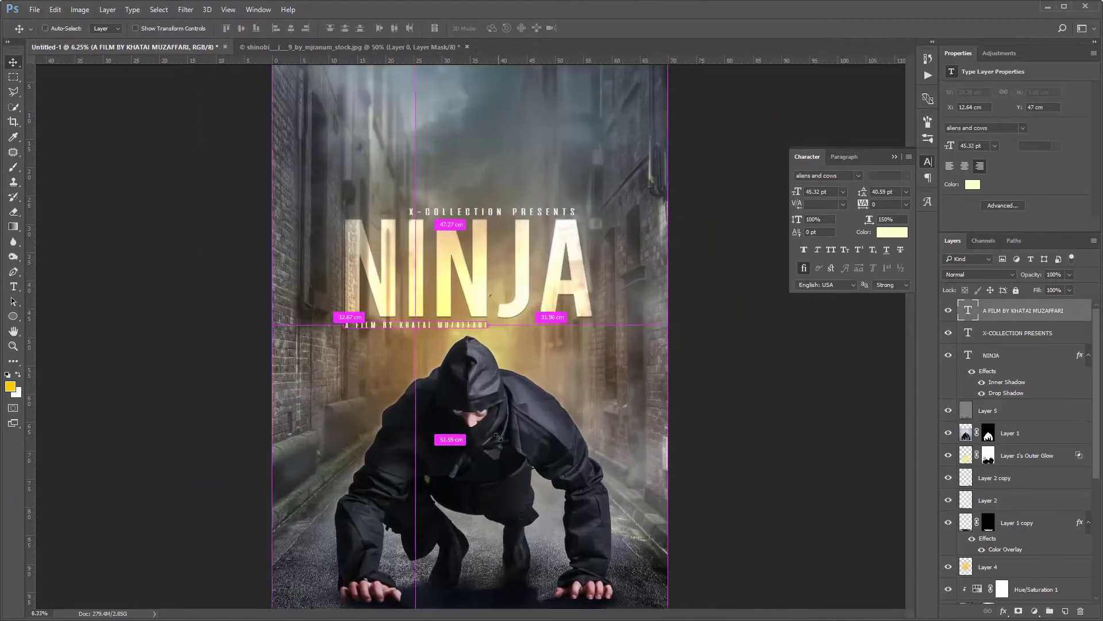
{"action": "scroll", "coordinate": [547, 387], "scroll_direction": "down", "scroll_amount": 2}
- Duplicate the crouching ninja layer (Layer 1) and move the copy down the stack
{"action": "scroll", "coordinate": [1022, 431], "scroll_direction": "down", "scroll_amount": 1}
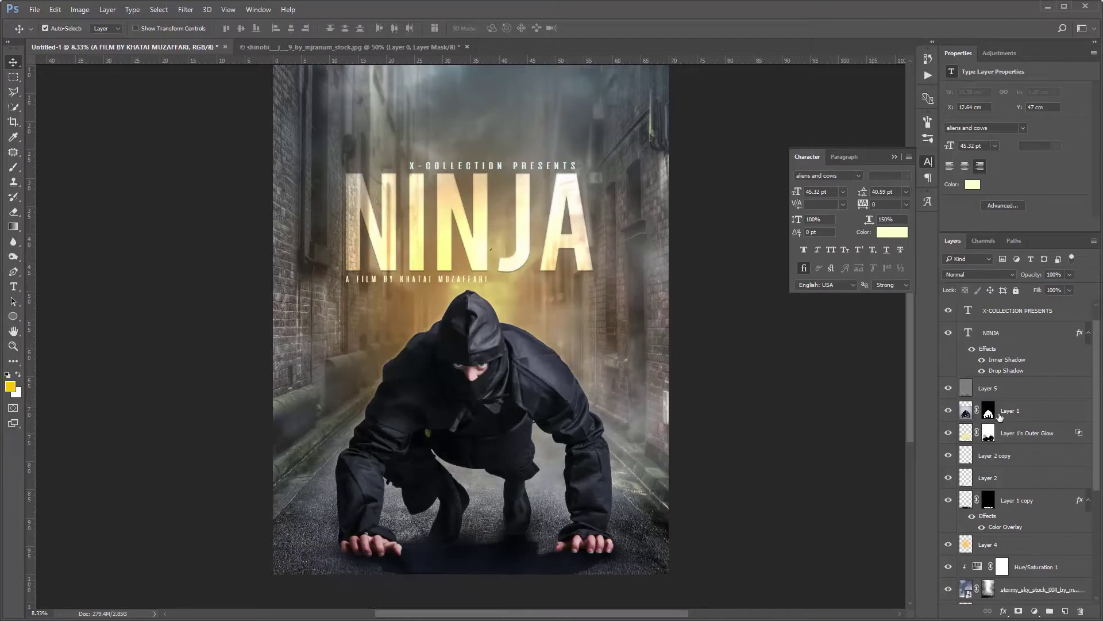
{"action": "left_click", "coordinate": [1011, 409]}
{"action": "key", "text": "ctrl+j"}
{"action": "key", "text": "ctrl+bracketleft"}
{"action": "key", "text": "ctrl+bracketleft"}
{"action": "key", "text": "ctrl+bracketleft"}
{"action": "key", "text": "ctrl+bracketleft"}
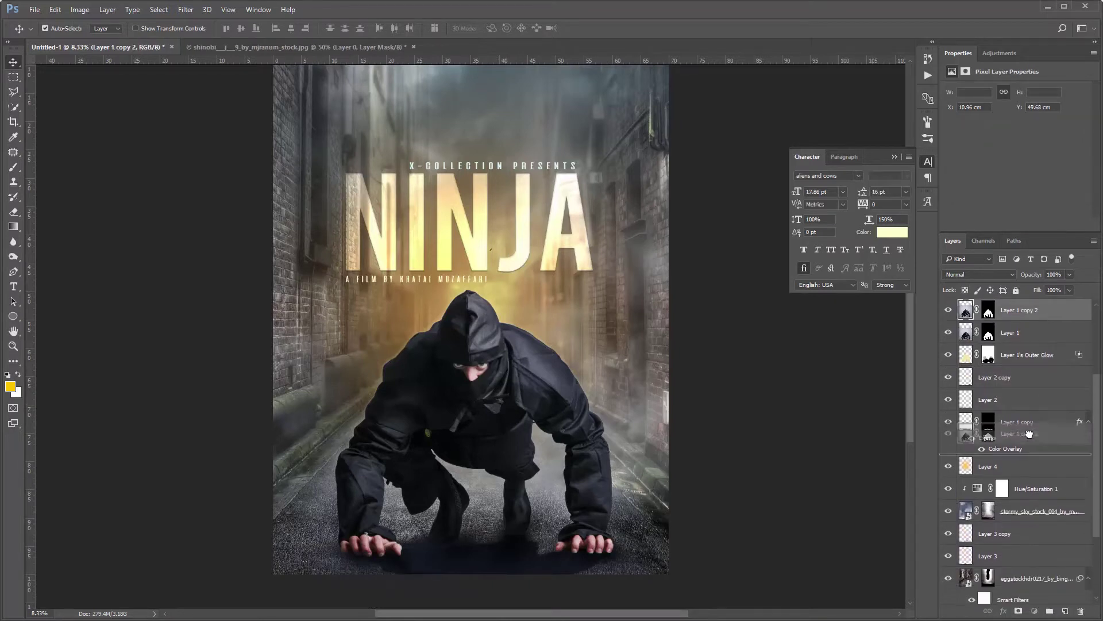
{"action": "key", "text": "ctrl+bracketleft"}
{"action": "scroll", "coordinate": [1040, 453], "scroll_direction": "up", "scroll_amount": 5}
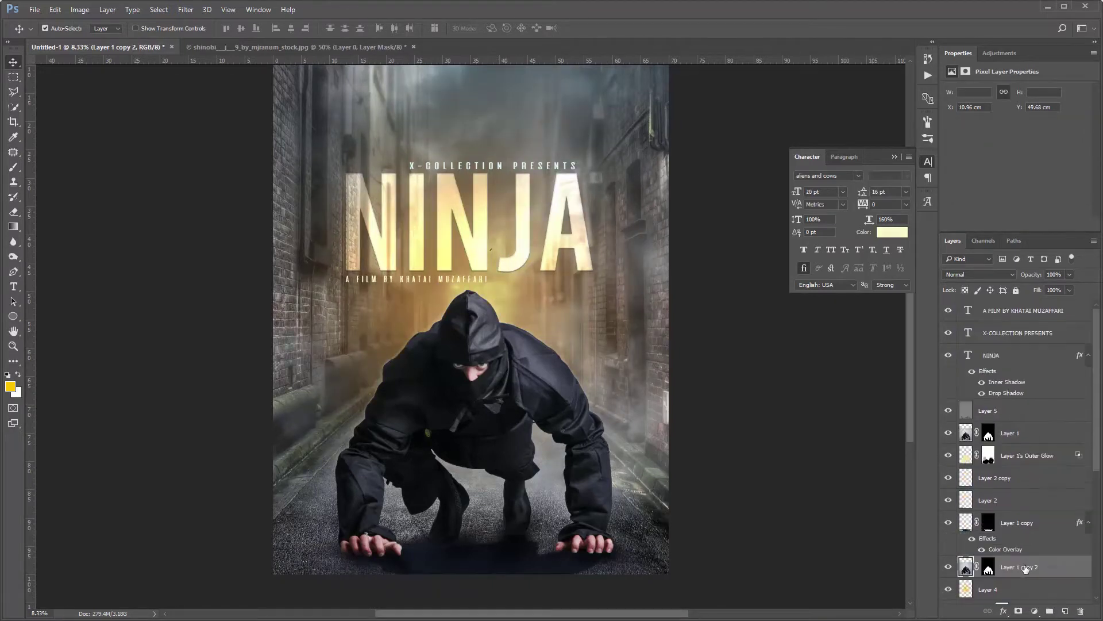
{"action": "scroll", "coordinate": [1055, 575], "scroll_direction": "down", "scroll_amount": 3}
- Enlarge the ninja copy to roughly 193% and raise it behind the title
{"action": "key", "text": "ctrl+bracketleft"}
{"action": "key", "text": "ctrl+t"}
{"action": "left_click_drag", "start_coordinate": [667, 161], "coordinate": [816, 17]}
{"action": "left_click_drag", "start_coordinate": [695, 345], "coordinate": [508, 360]}
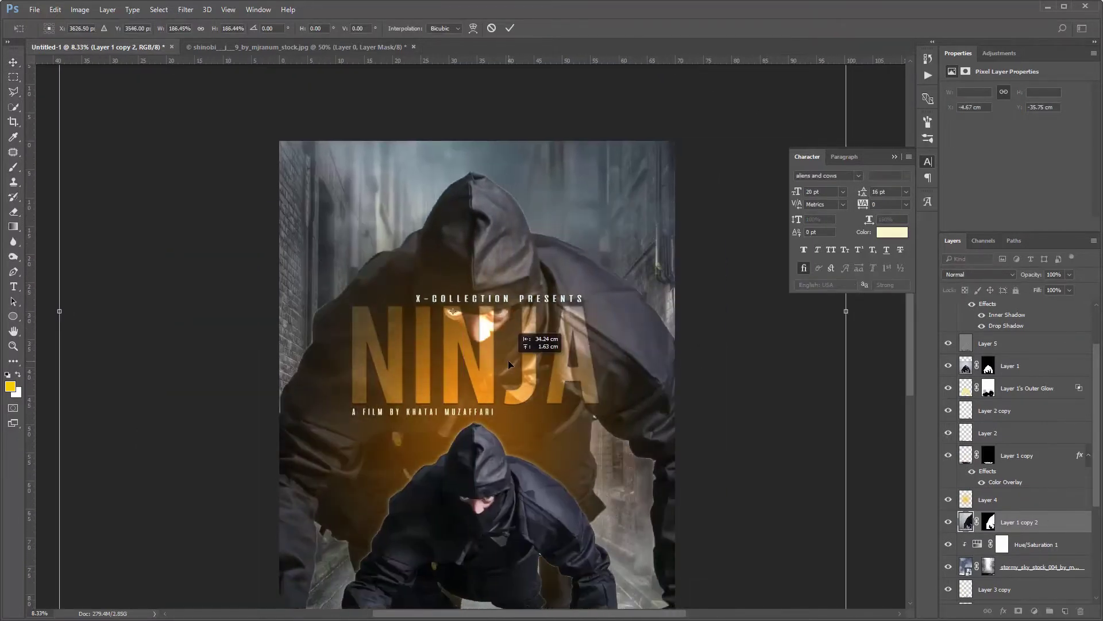
{"action": "key", "text": "ctrl+minus"}
{"action": "left_click_drag", "start_coordinate": [668, 319], "coordinate": [658, 296]}
{"action": "left_click_drag", "start_coordinate": [741, 517], "coordinate": [751, 523]}
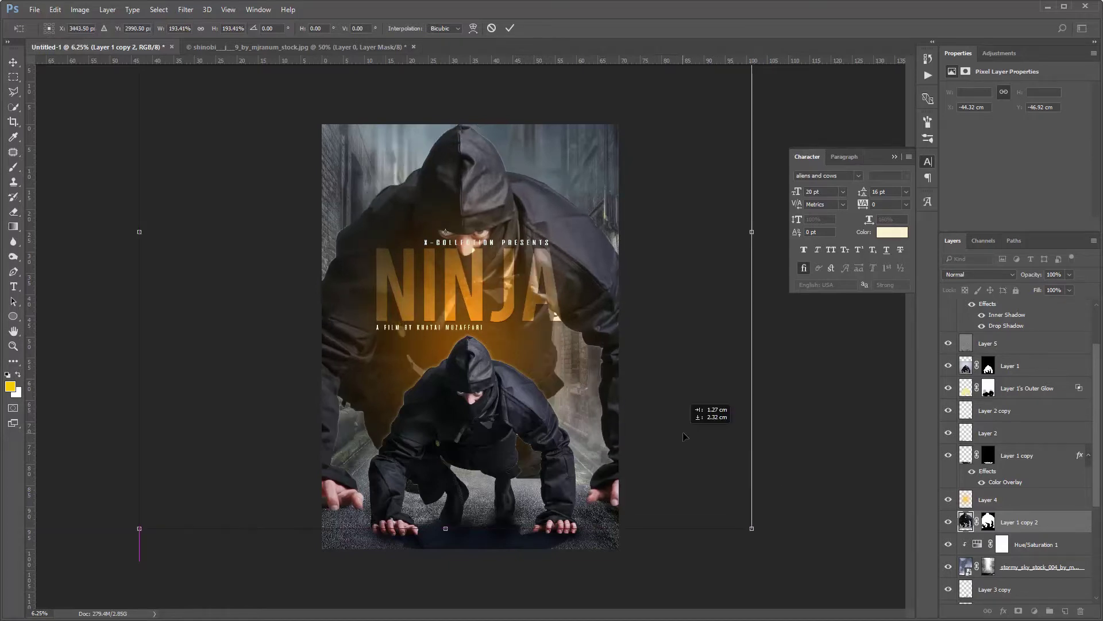
{"action": "key", "text": "Return"}
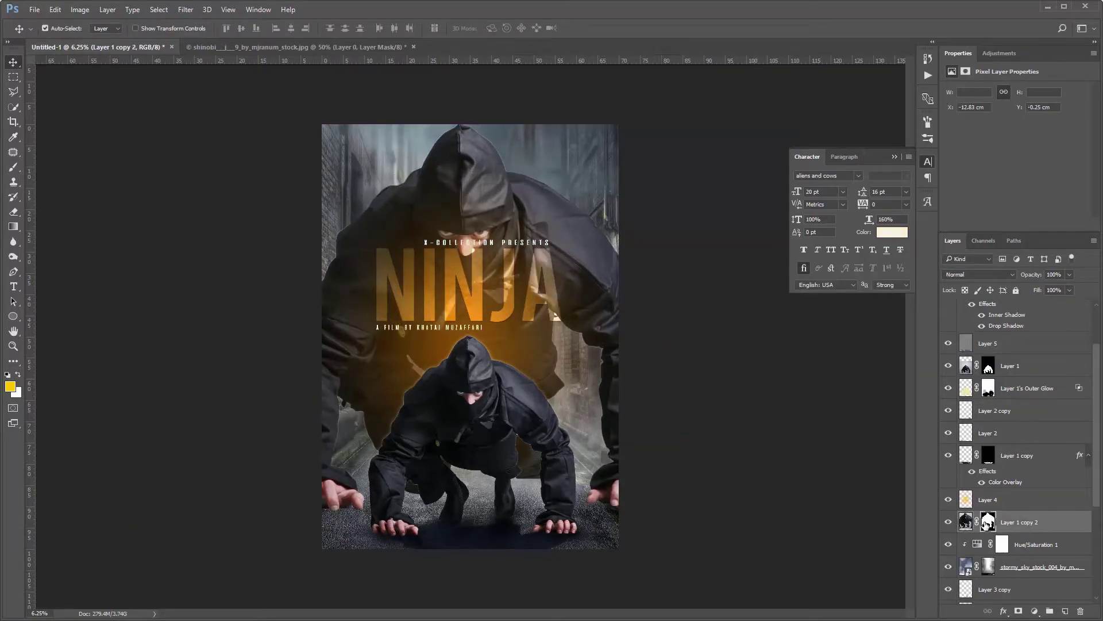
- Set up a black 2000 px brush on the large ninja's layer mask
{"action": "left_click", "coordinate": [988, 521]}
{"action": "key", "text": "b"}
{"action": "key", "text": "d"}
{"action": "right_click", "coordinate": [390, 412]}
{"action": "left_click_drag", "start_coordinate": [508, 442], "coordinate": [498, 442]}
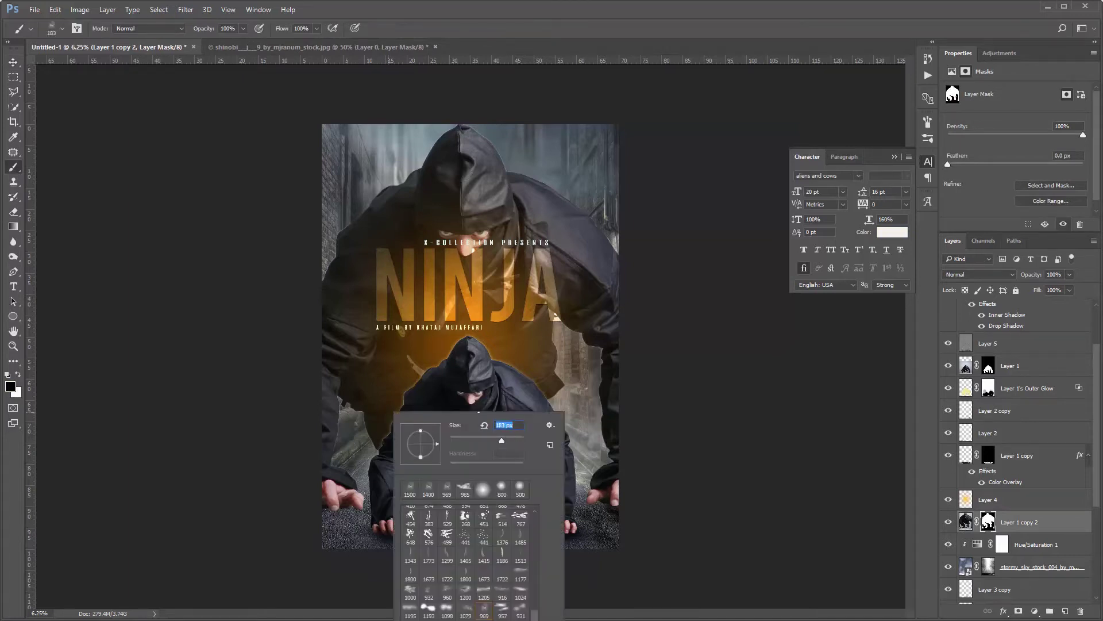
{"action": "key", "text": "Return"}
- Mask the big ninja's sides, hood area and cape edge, then lower it to 60% opacity
{"action": "mouse_move", "coordinate": [422, 428]}
{"action": "left_mouse_down"}
{"action": "mouse_move", "coordinate": [332, 505]}
{"action": "mouse_move", "coordinate": [345, 403]}
{"action": "left_mouse_up"}
{"action": "key", "text": "bracketright"}
{"action": "key", "text": "bracketright"}
{"action": "key", "text": "bracketright"}
{"action": "mouse_move", "coordinate": [575, 460]}
{"action": "left_mouse_down"}
{"action": "mouse_move", "coordinate": [652, 467]}
{"action": "mouse_move", "coordinate": [529, 418]}
{"action": "mouse_move", "coordinate": [362, 379]}
{"action": "left_mouse_up"}
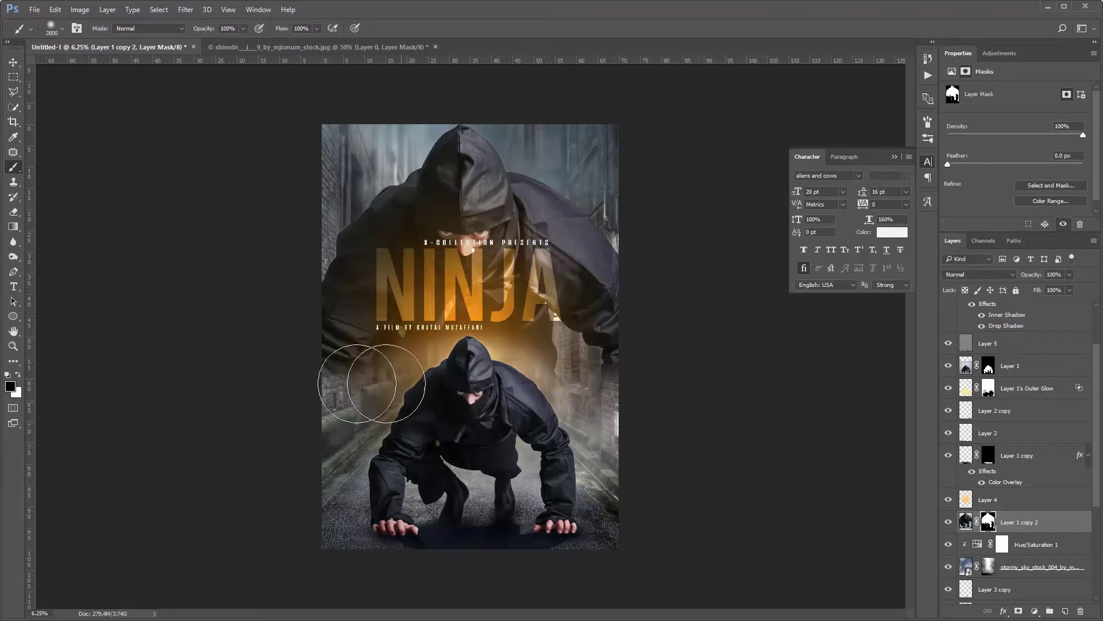
{"action": "left_click_drag", "start_coordinate": [243, 28], "coordinate": [217, 43]}
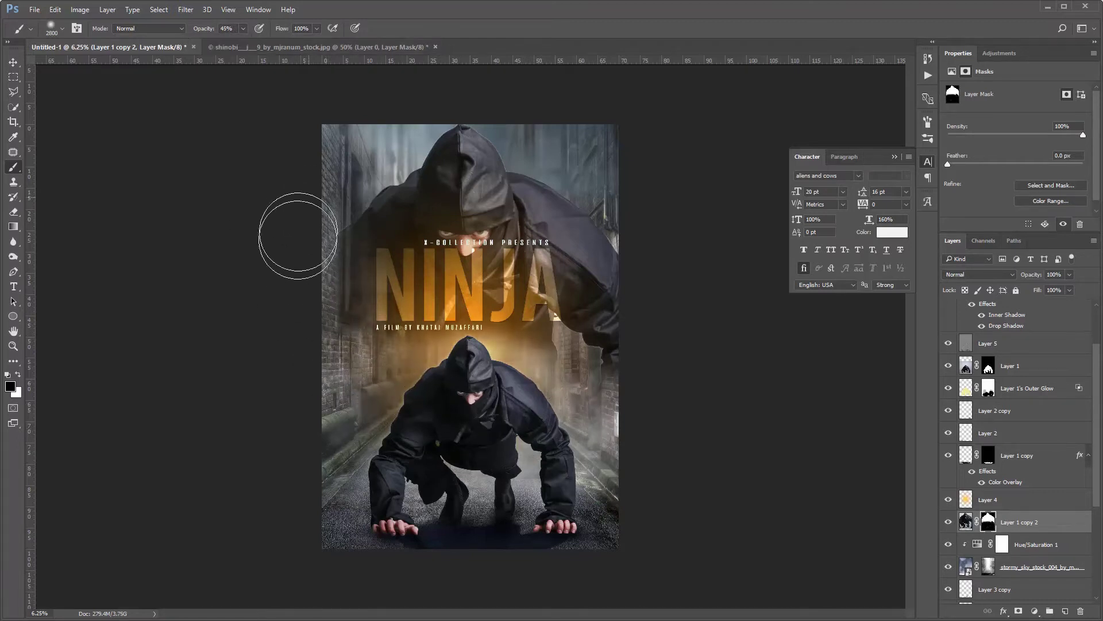
{"action": "mouse_move", "coordinate": [460, 344]}
{"action": "left_mouse_down"}
{"action": "mouse_move", "coordinate": [428, 379]}
{"action": "mouse_move", "coordinate": [546, 373]}
{"action": "left_mouse_up"}
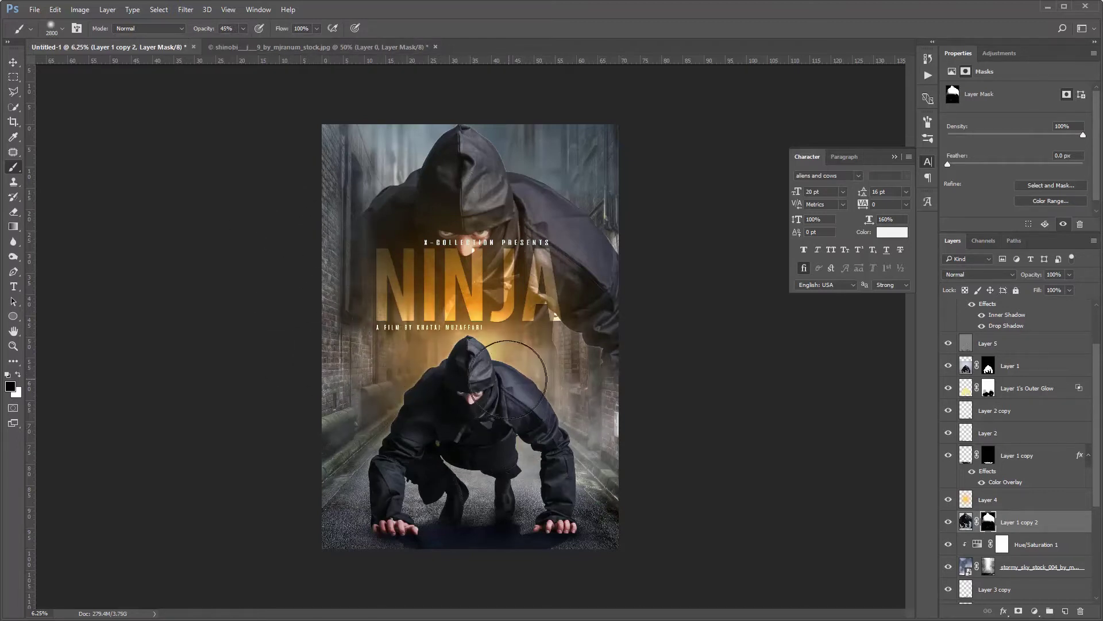
{"action": "left_click_drag", "start_coordinate": [619, 232], "coordinate": [628, 387]}
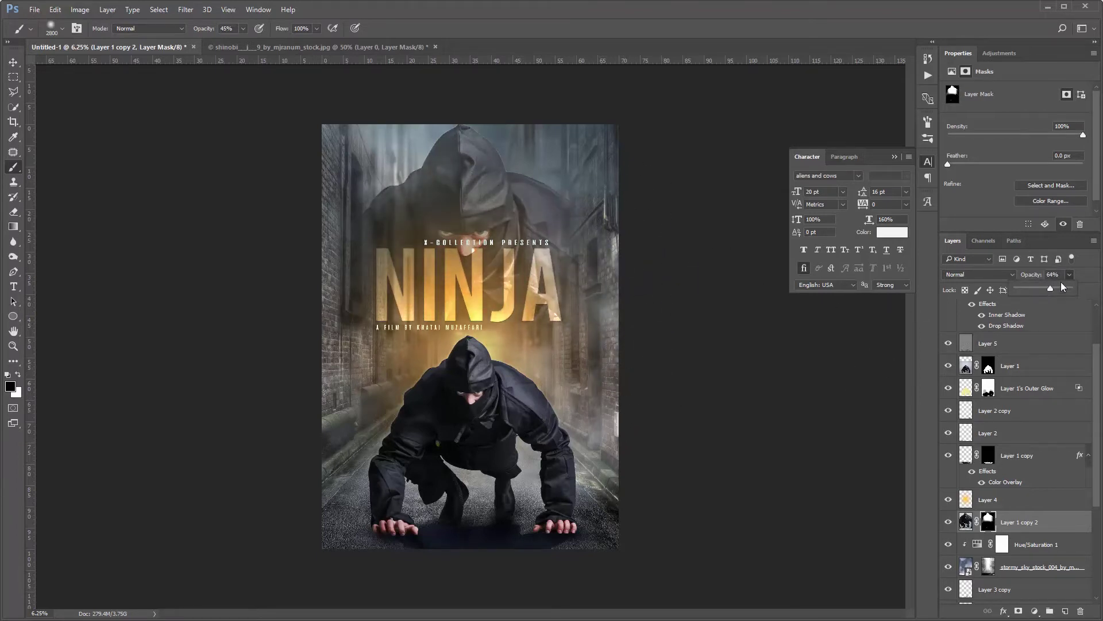
{"action": "left_click_drag", "start_coordinate": [1055, 288], "coordinate": [1045, 288]}
{"action": "key", "text": "Return"}
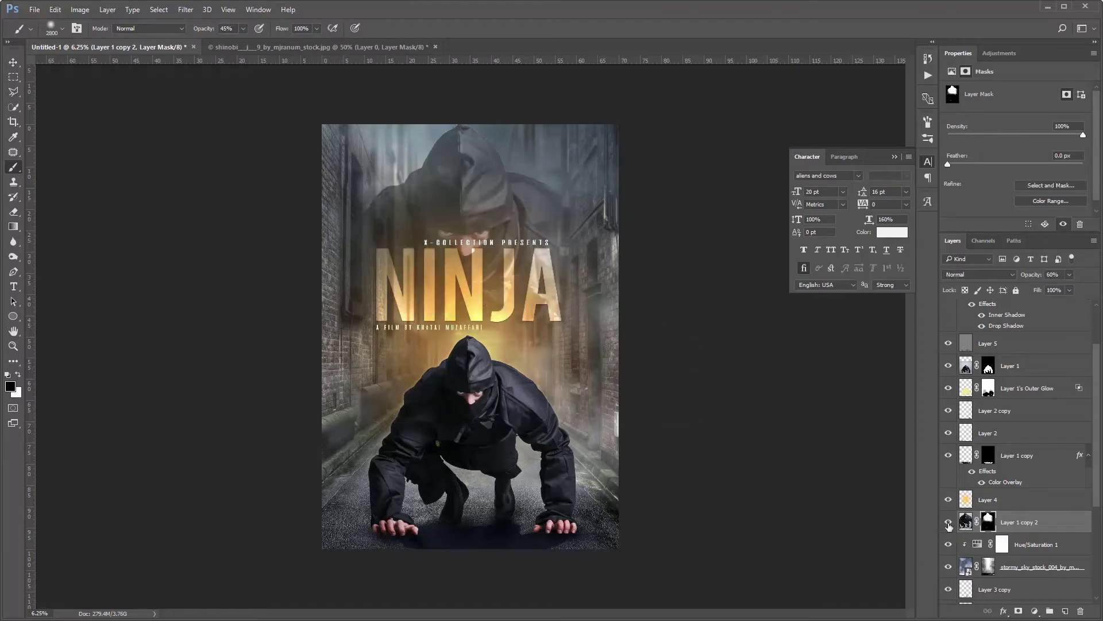
- Select Layer 4, then launch the Camera Raw Filter on the large faded ninja layer
{"action": "left_click", "coordinate": [975, 502]}
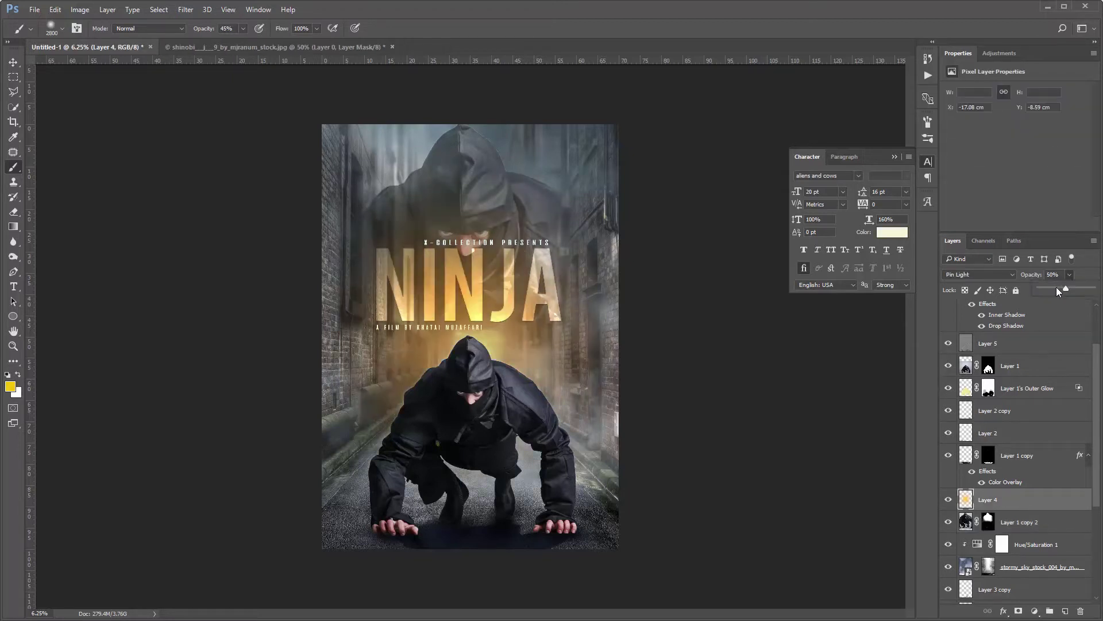
{"action": "key", "text": "v"}
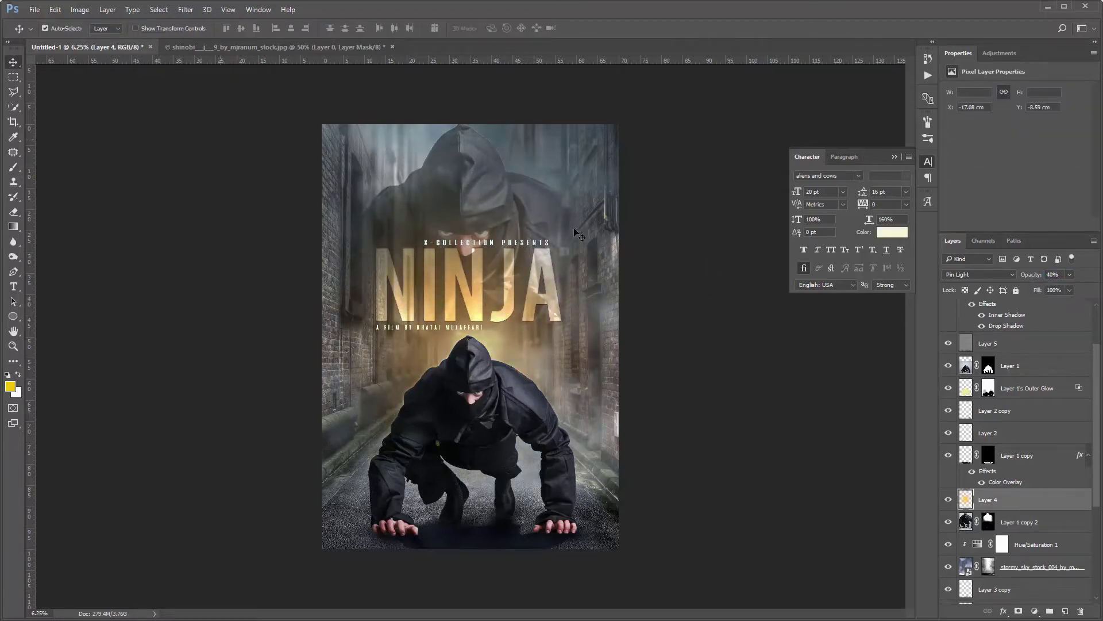
{"action": "left_click", "coordinate": [997, 518]}
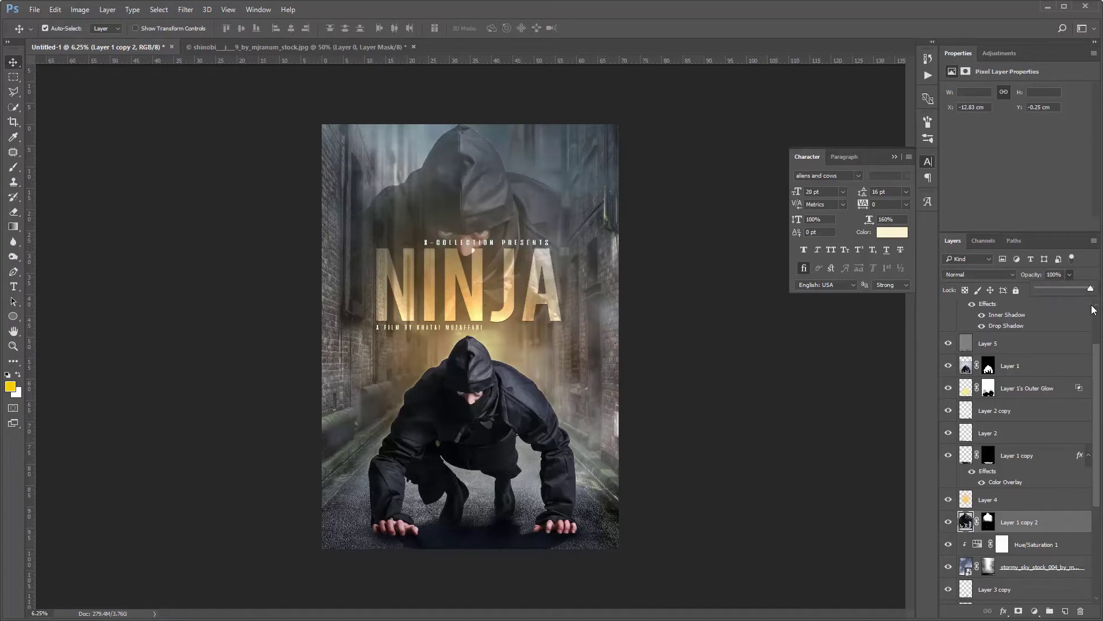
{"action": "left_click", "coordinate": [185, 10]}
{"action": "left_click", "coordinate": [331, 99]}
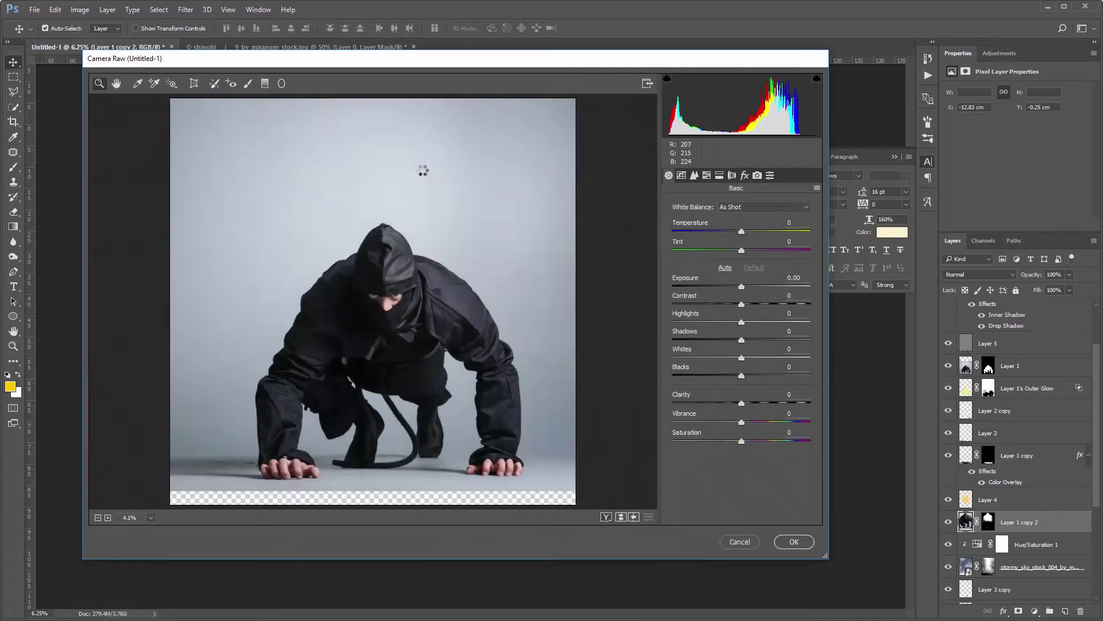
- In Camera Raw, raise Shadows to +20 and boost luminance noise reduction, then fade to 65%
{"action": "left_click", "coordinate": [381, 253]}
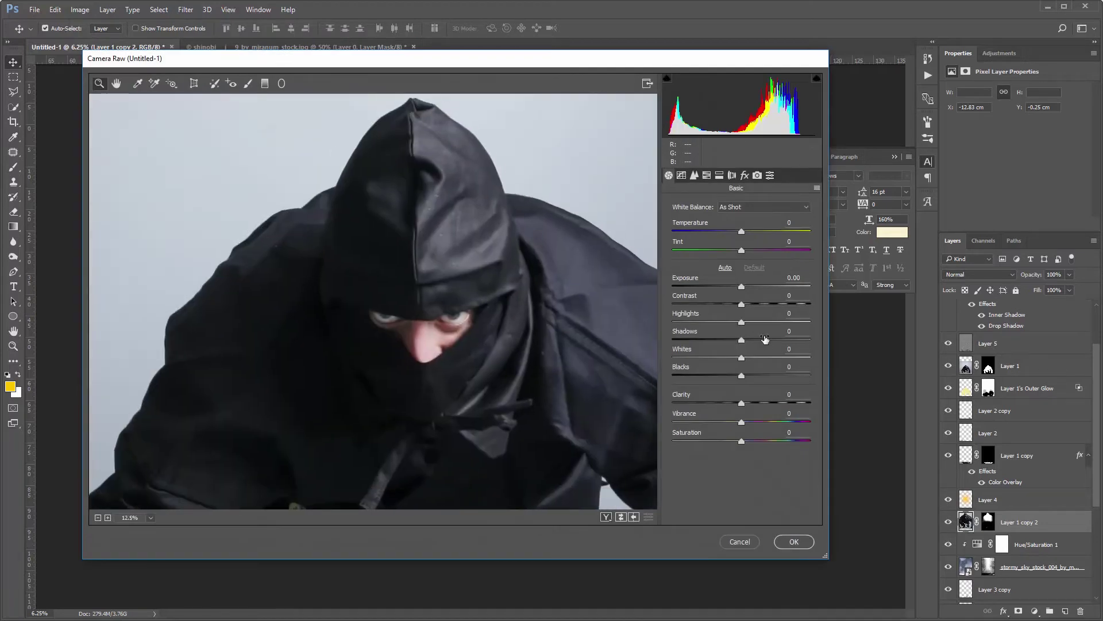
{"action": "left_click_drag", "start_coordinate": [741, 339], "coordinate": [755, 339]}
{"action": "left_click", "coordinate": [694, 175]}
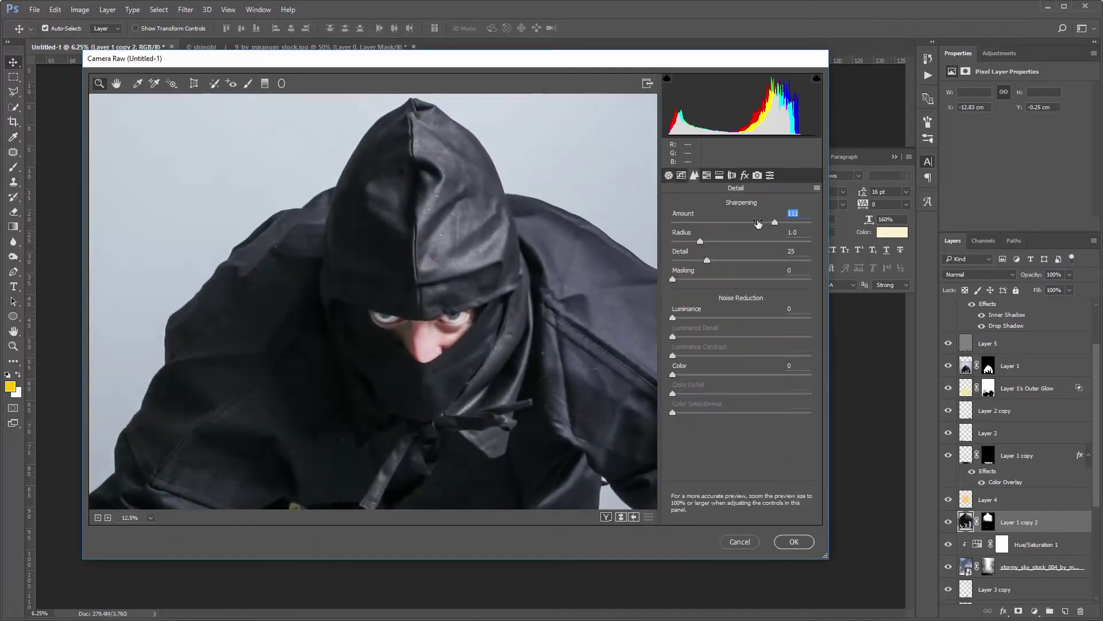
{"action": "left_click_drag", "start_coordinate": [673, 317], "coordinate": [816, 317]}
{"action": "left_click_drag", "start_coordinate": [743, 336], "coordinate": [827, 336]}
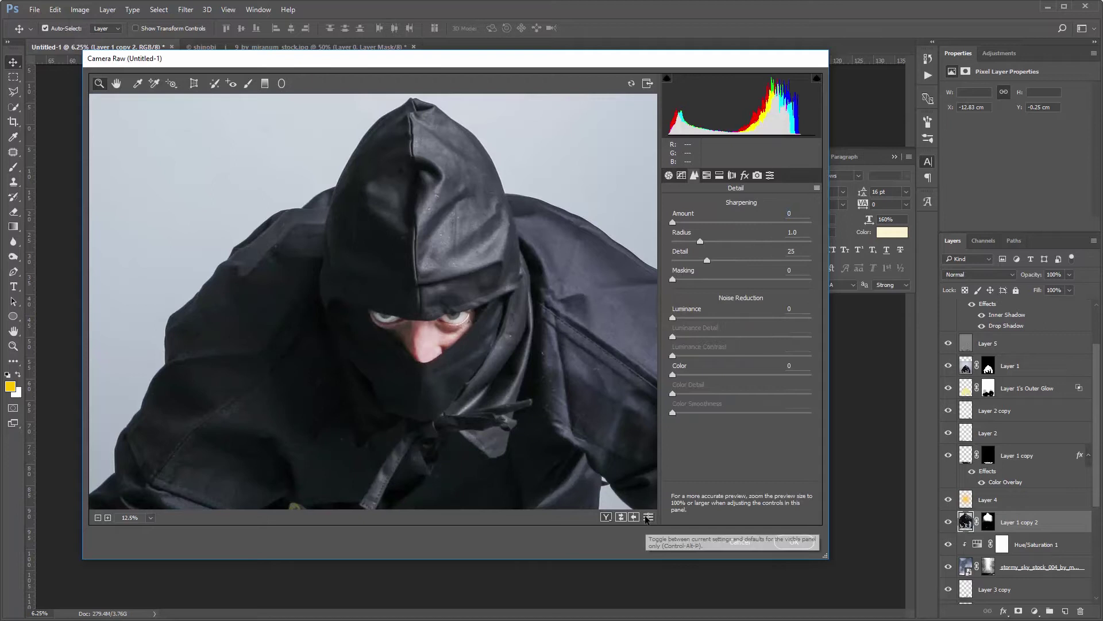
{"action": "left_click", "coordinate": [798, 544]}
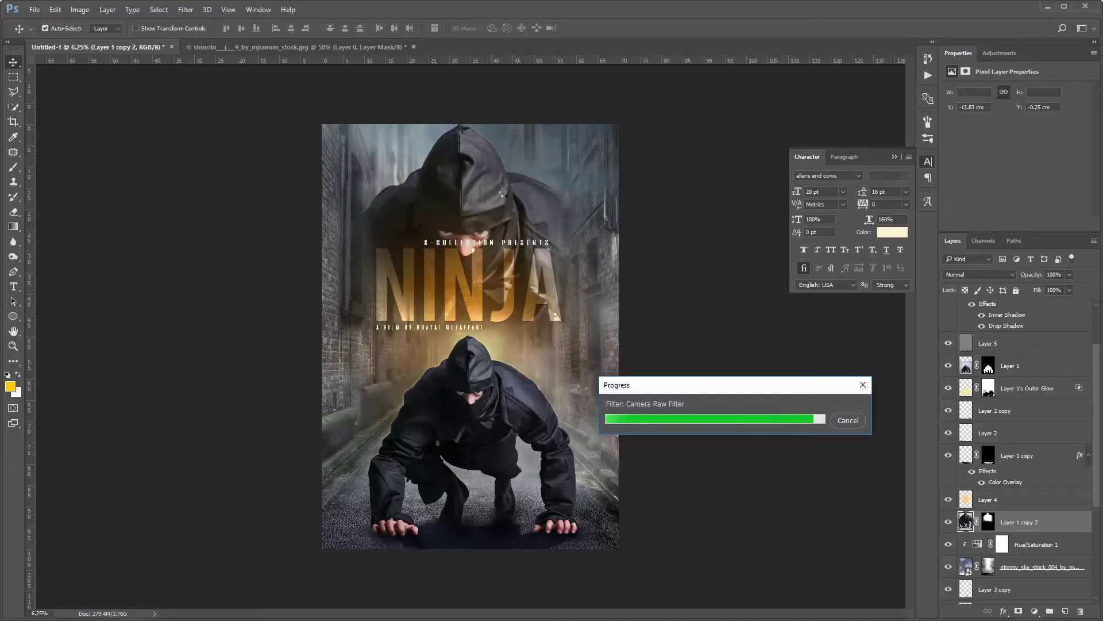
{"action": "left_click_drag", "start_coordinate": [1067, 277], "coordinate": [1051, 289]}
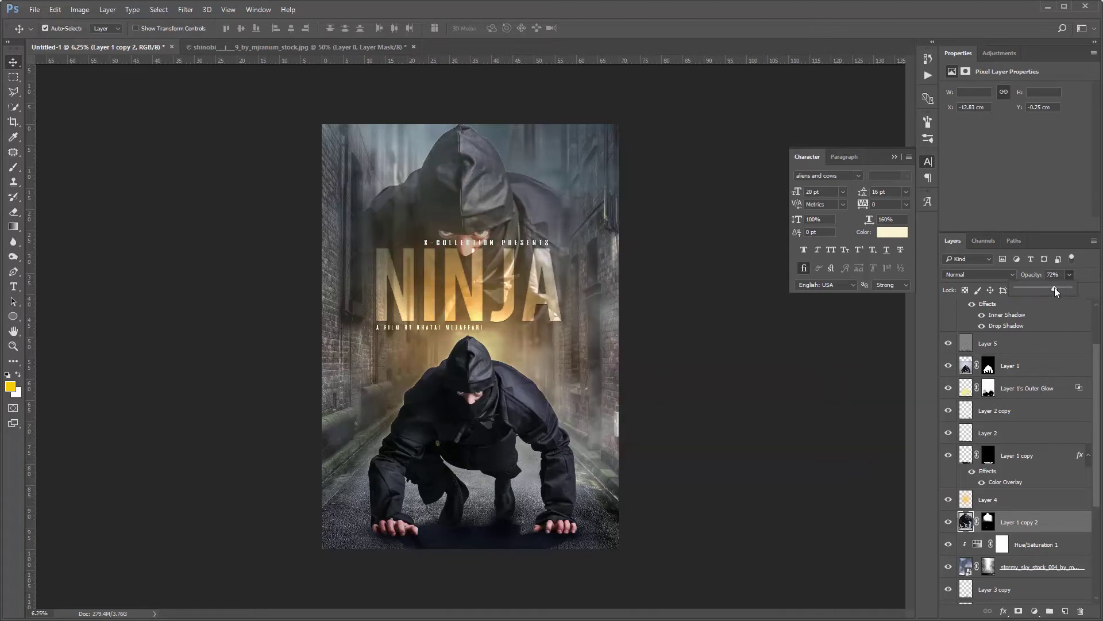
{"action": "left_click_drag", "start_coordinate": [1050, 288], "coordinate": [1046, 289]}
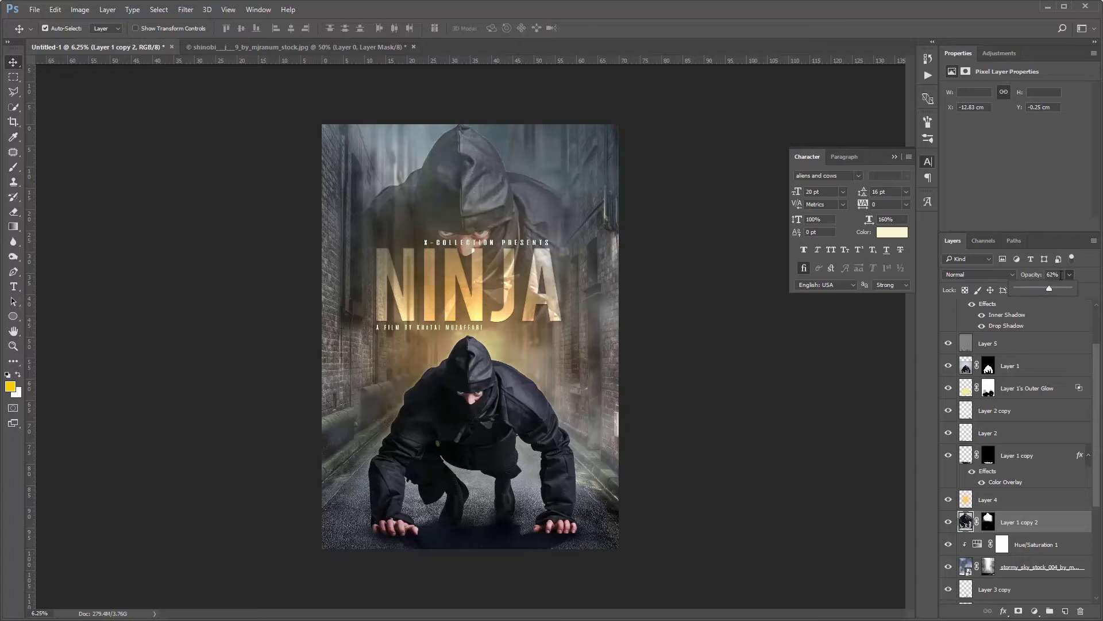
- Ready a black brush on the large ninja's mask and toggle the layer to compare
{"action": "left_click", "coordinate": [12, 166]}
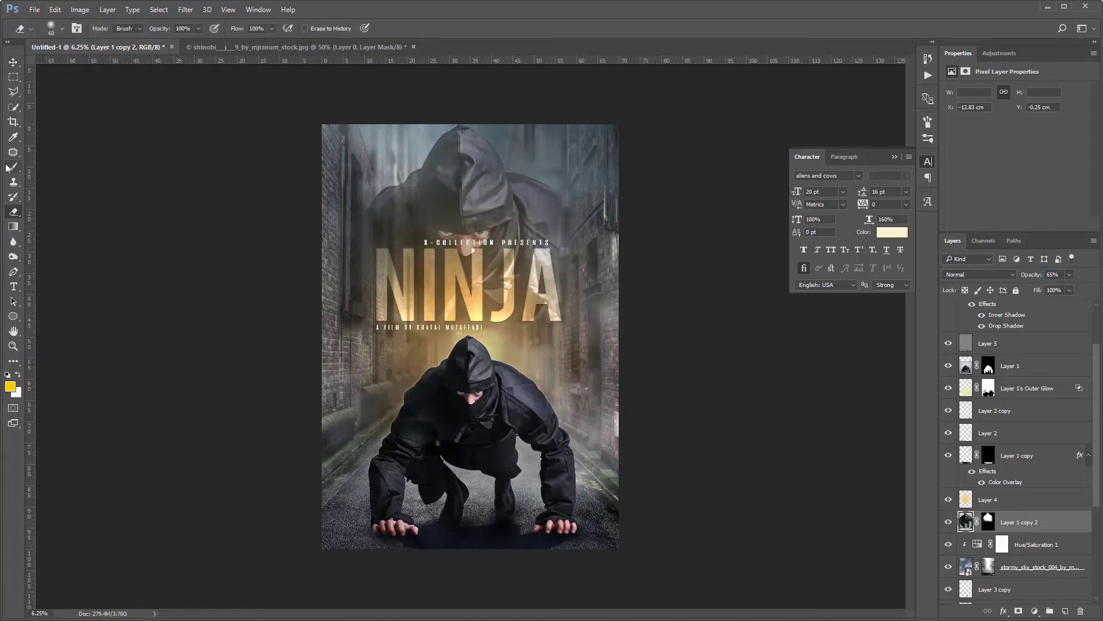
{"action": "left_click", "coordinate": [988, 521]}
{"action": "key", "text": "d"}
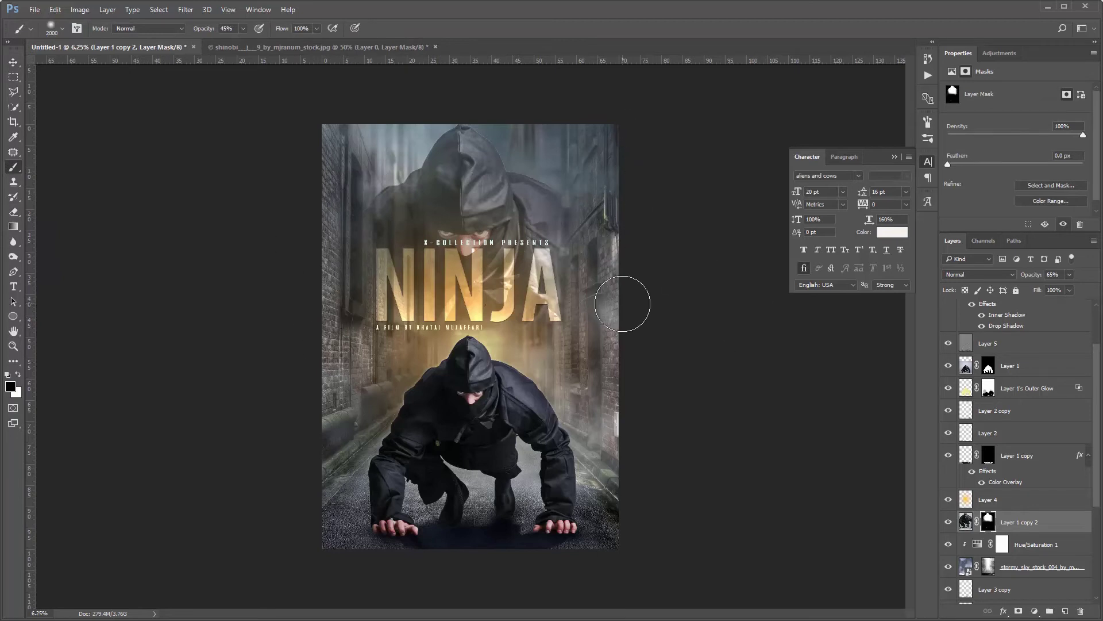
{"action": "left_click", "coordinate": [949, 522]}
- Apply a Gaussian Blur of about 7.8 pixels to the large ninja's pixels
{"action": "left_click", "coordinate": [966, 522]}
{"action": "left_click", "coordinate": [186, 10]}
{"action": "mouse_move", "coordinate": [191, 137]}
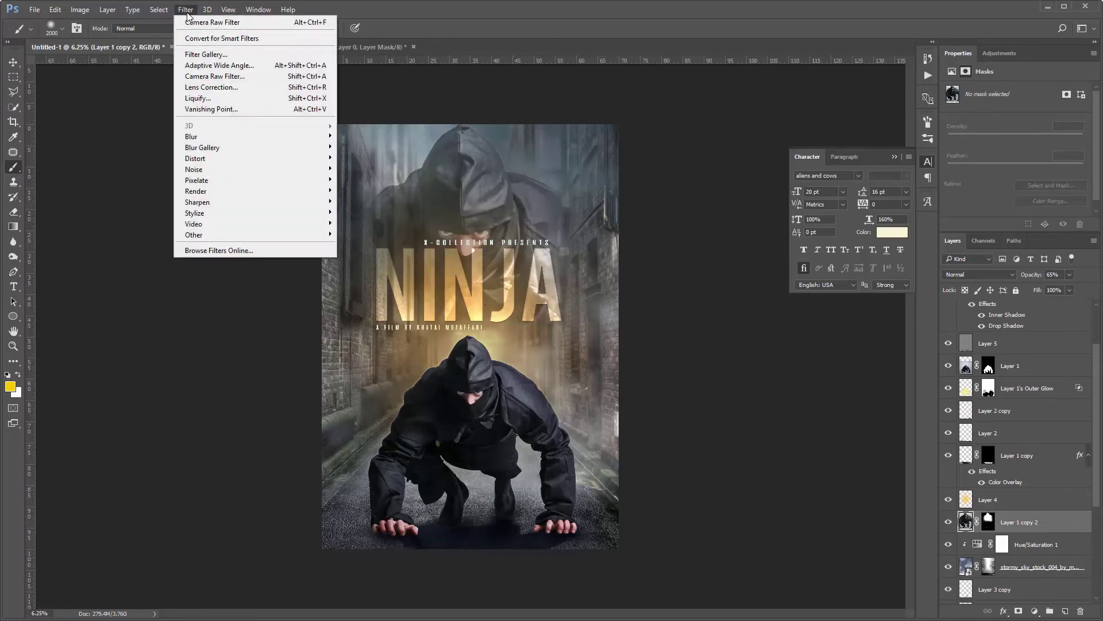
{"action": "left_click", "coordinate": [364, 181]}
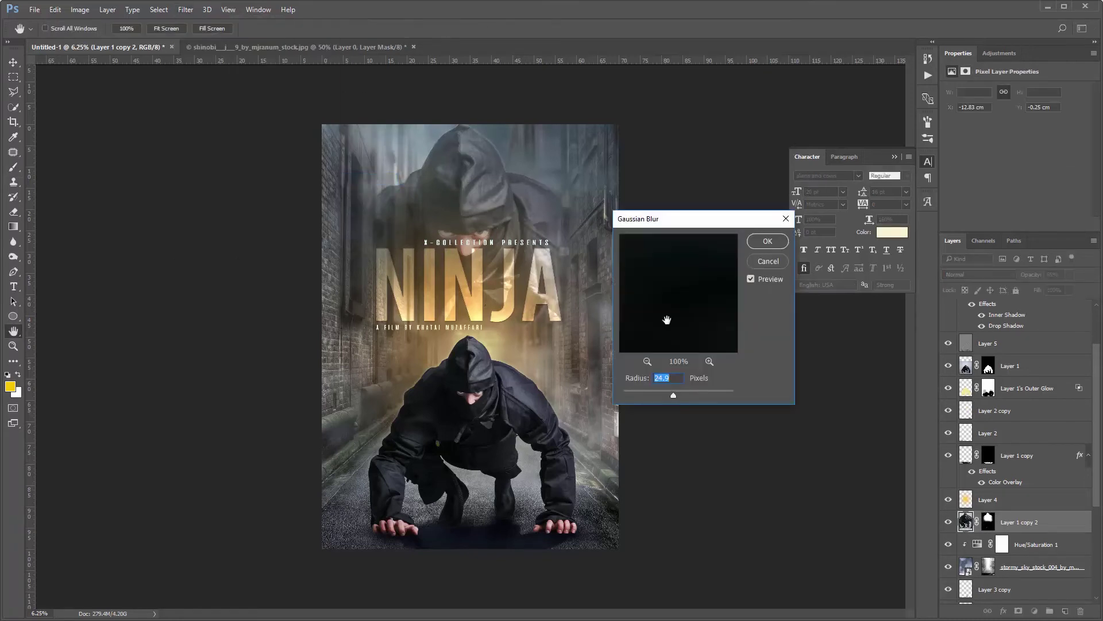
{"action": "left_click_drag", "start_coordinate": [673, 393], "coordinate": [661, 394]}
{"action": "key", "text": "Return"}
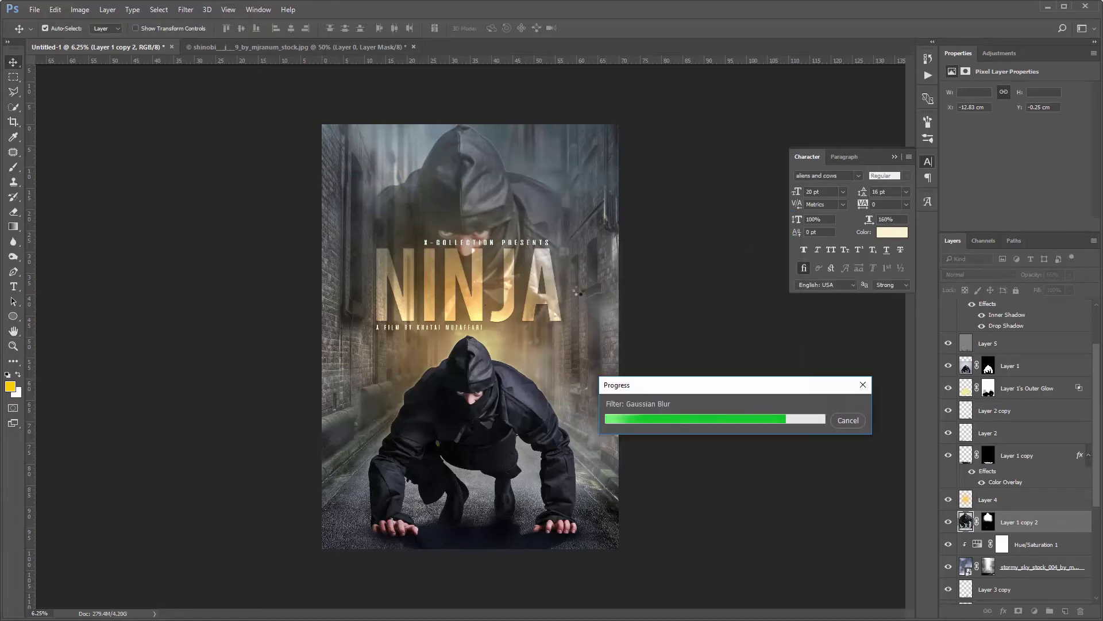
{"action": "scroll", "coordinate": [1083, 427], "scroll_direction": "up", "scroll_amount": 3}
{"action": "key", "text": "alt+period"}
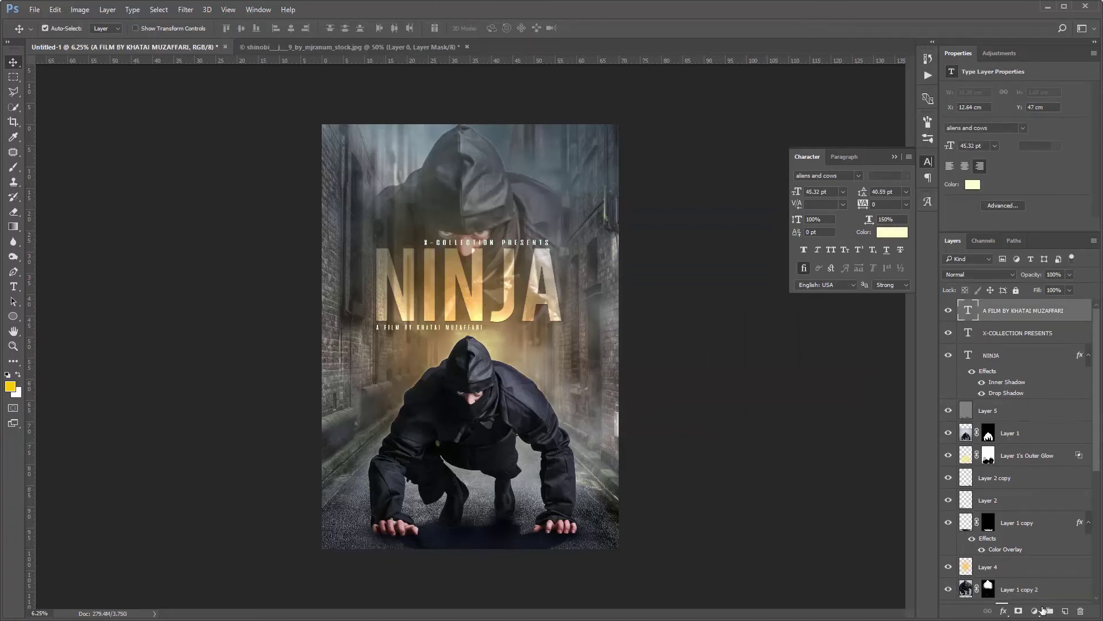
- Add a NightFromDay.CUBE Color Lookup layer blended in Soft Light at 51% opacity
{"action": "left_click", "coordinate": [1043, 610]}
{"action": "left_click", "coordinate": [1051, 483]}
{"action": "left_click", "coordinate": [1037, 90]}
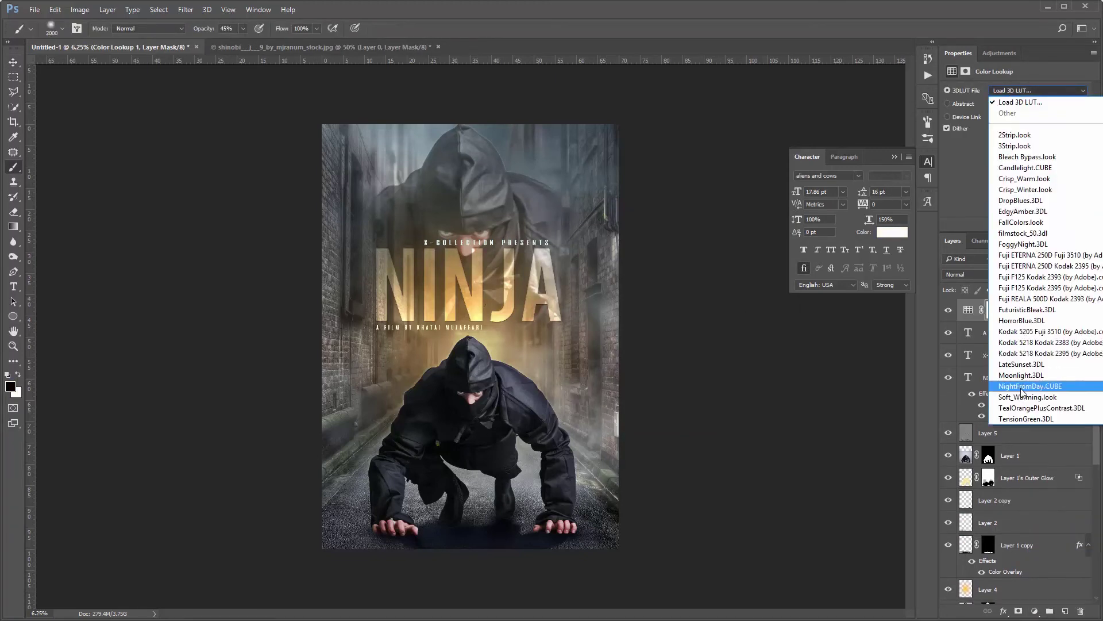
{"action": "left_click", "coordinate": [1023, 385]}
{"action": "left_click", "coordinate": [1019, 92]}
{"action": "left_click", "coordinate": [973, 275]}
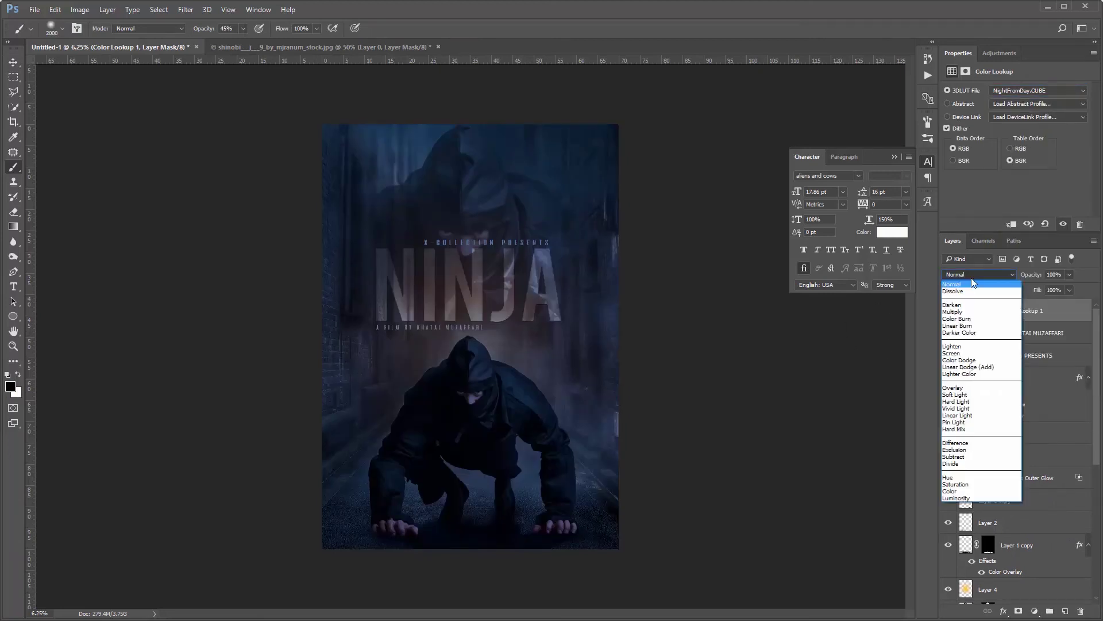
{"action": "left_click", "coordinate": [954, 395]}
{"action": "left_click", "coordinate": [1070, 274]}
{"action": "left_click_drag", "start_coordinate": [1072, 288], "coordinate": [1042, 289]}
- Paint the grade's mask off the crouching ninja with a 37% brush and compare before and after
{"action": "left_click", "coordinate": [993, 310]}
{"action": "left_click", "coordinate": [243, 28]}
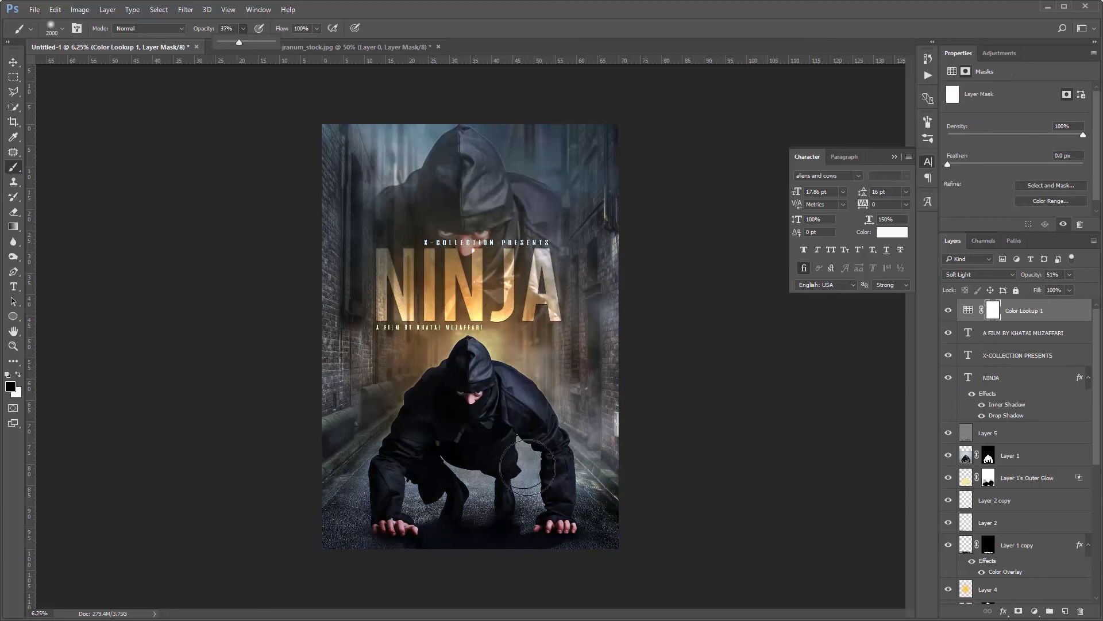
{"action": "mouse_move", "coordinate": [467, 394]}
{"action": "left_mouse_down"}
{"action": "mouse_move", "coordinate": [395, 468]}
{"action": "mouse_move", "coordinate": [418, 517]}
{"action": "left_mouse_up"}
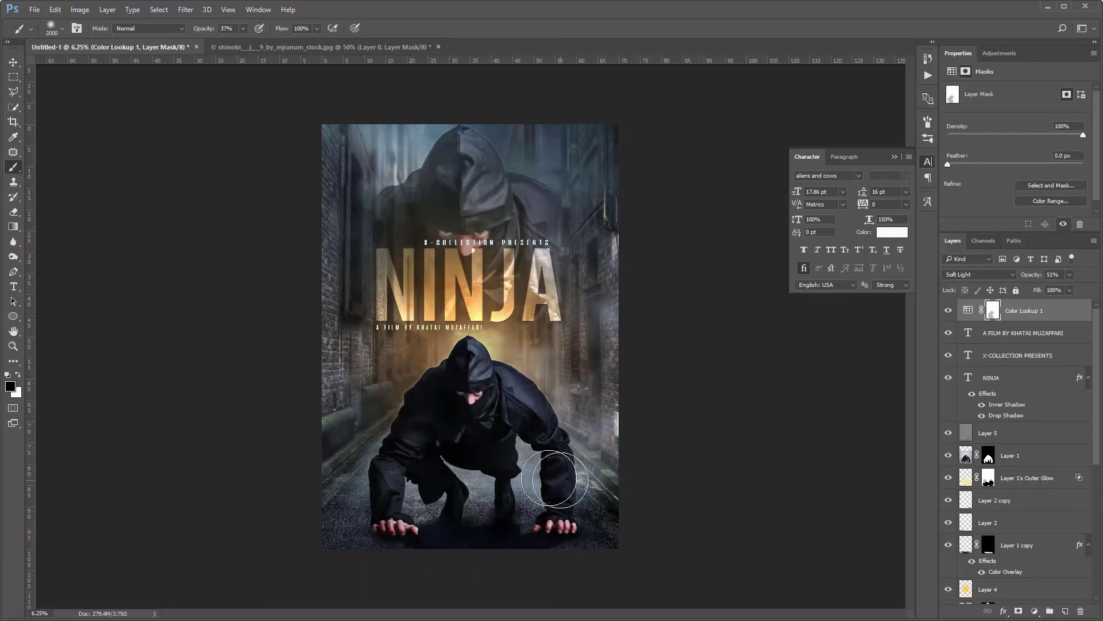
{"action": "left_click", "coordinate": [948, 456]}
{"action": "left_click", "coordinate": [948, 455]}
{"action": "key", "text": "bracketleft"}
{"action": "key", "text": "bracketleft"}
{"action": "left_click", "coordinate": [949, 310]}
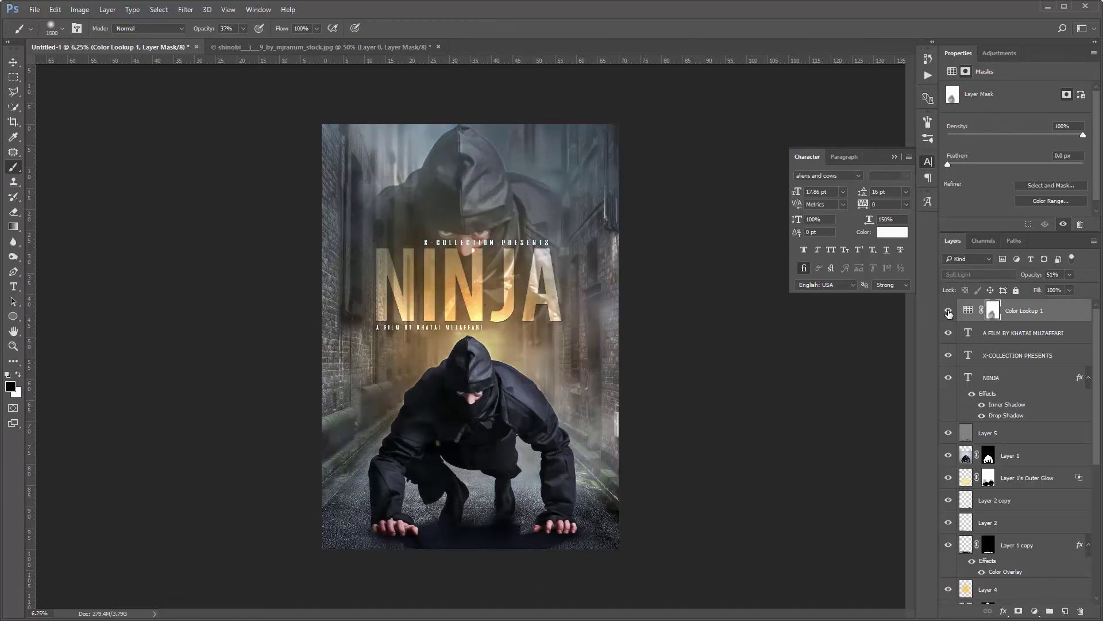
{"action": "left_click", "coordinate": [949, 310]}
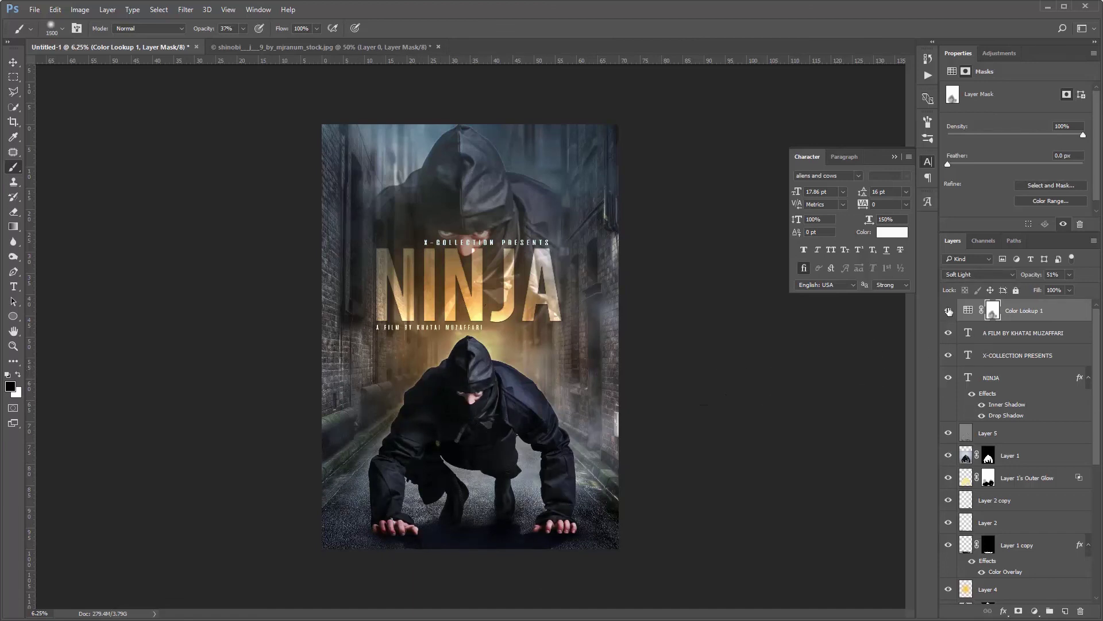
{"action": "key", "text": "v"}
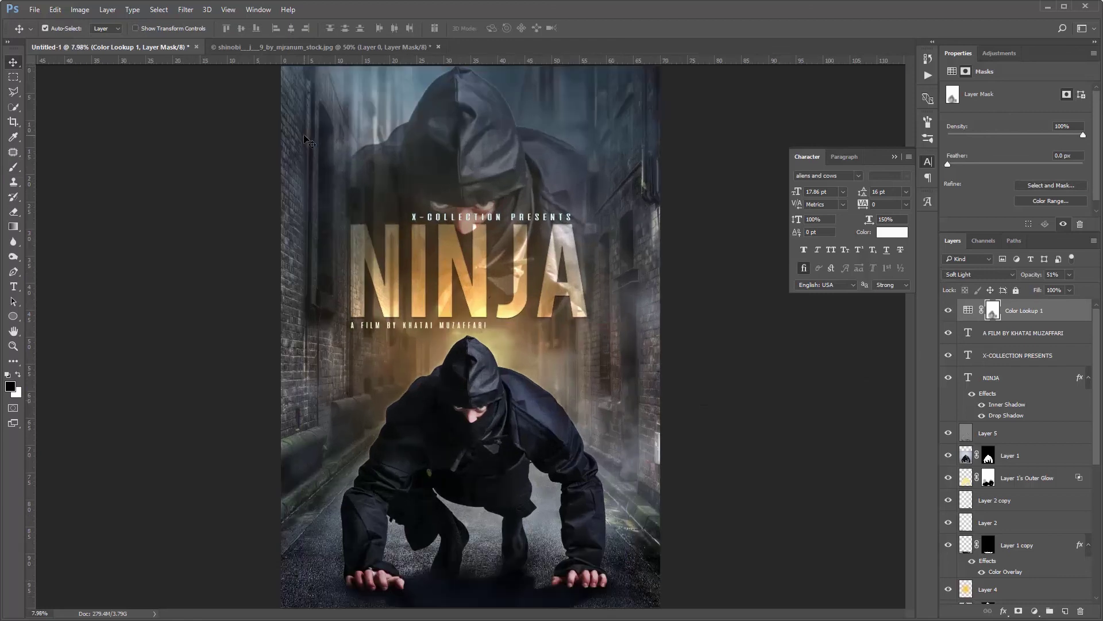